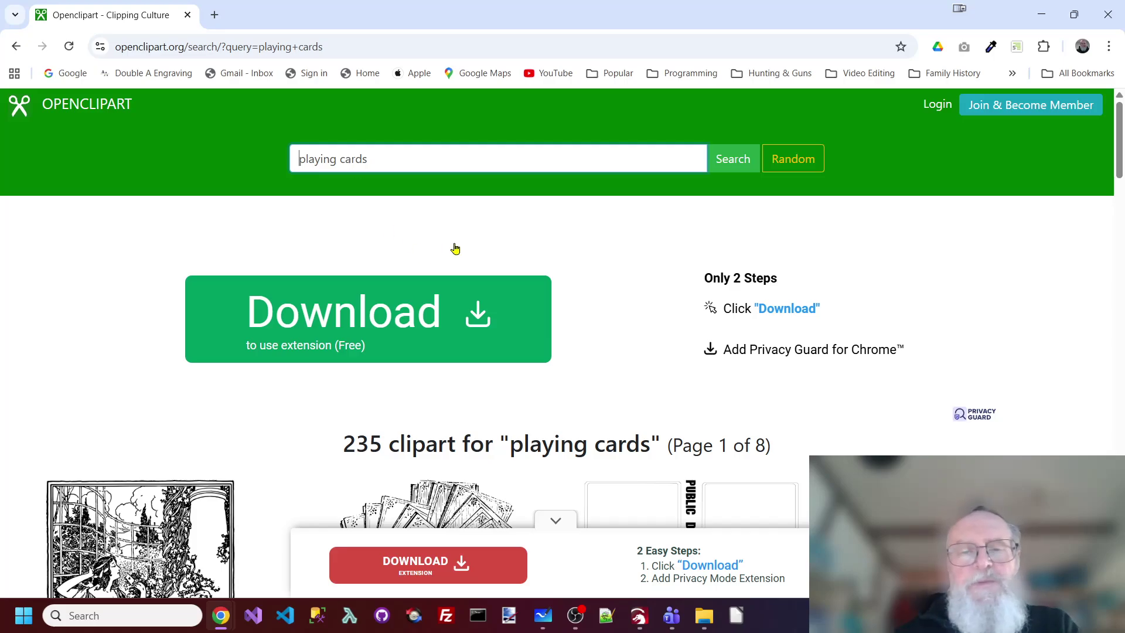
# Step: Open the Deck of Cards clipart showing the four fanned suits from the playing cards results, dismissing the ad
pyautogui.scroll(-3, 554, 272)
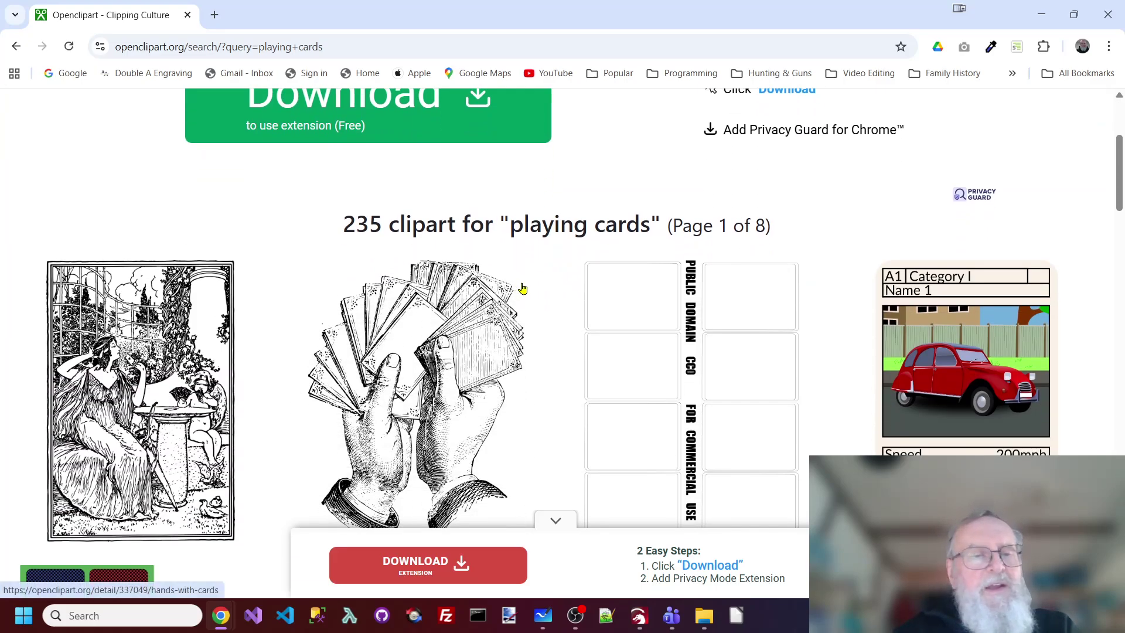
pyautogui.scroll(-1, 586, 269)
pyautogui.scroll(-4, 588, 269)
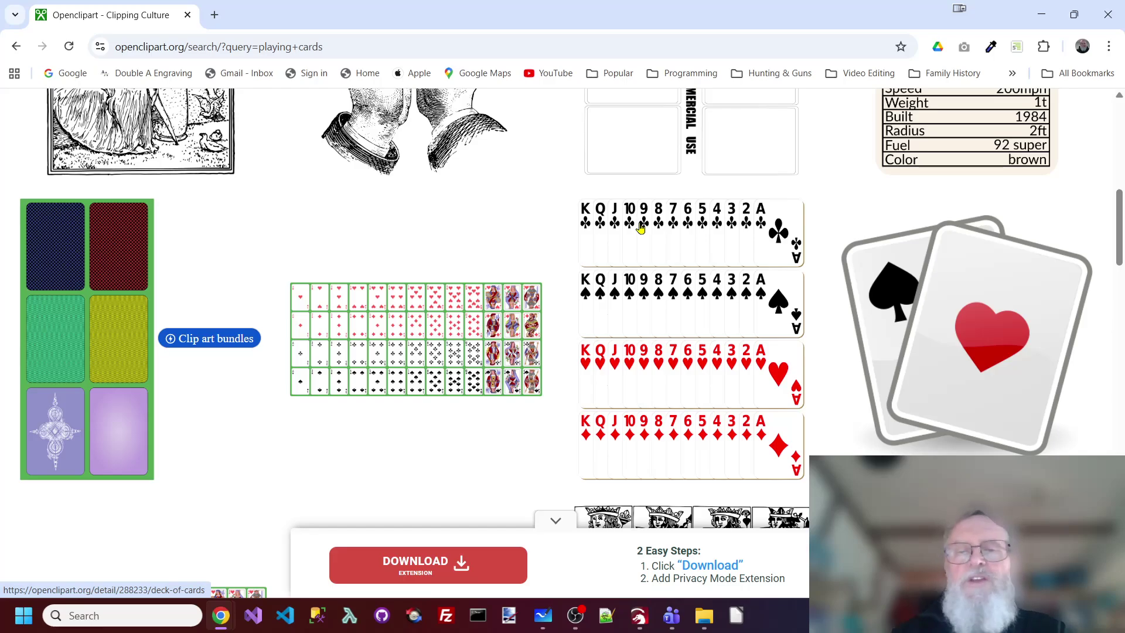
pyautogui.click(689, 267)
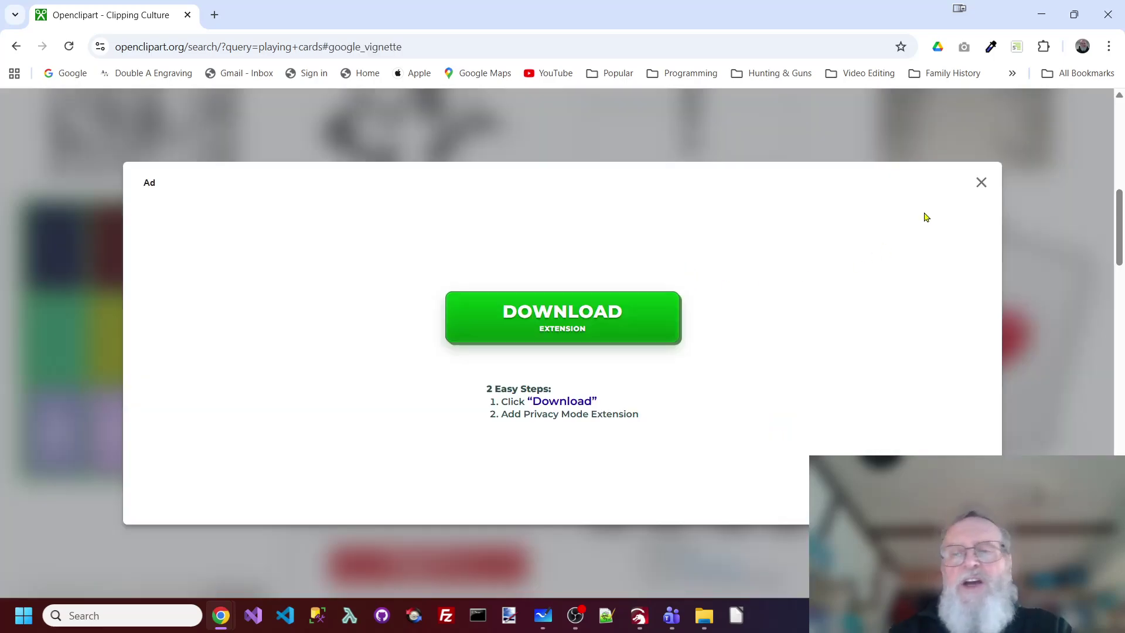
pyautogui.click(980, 185)
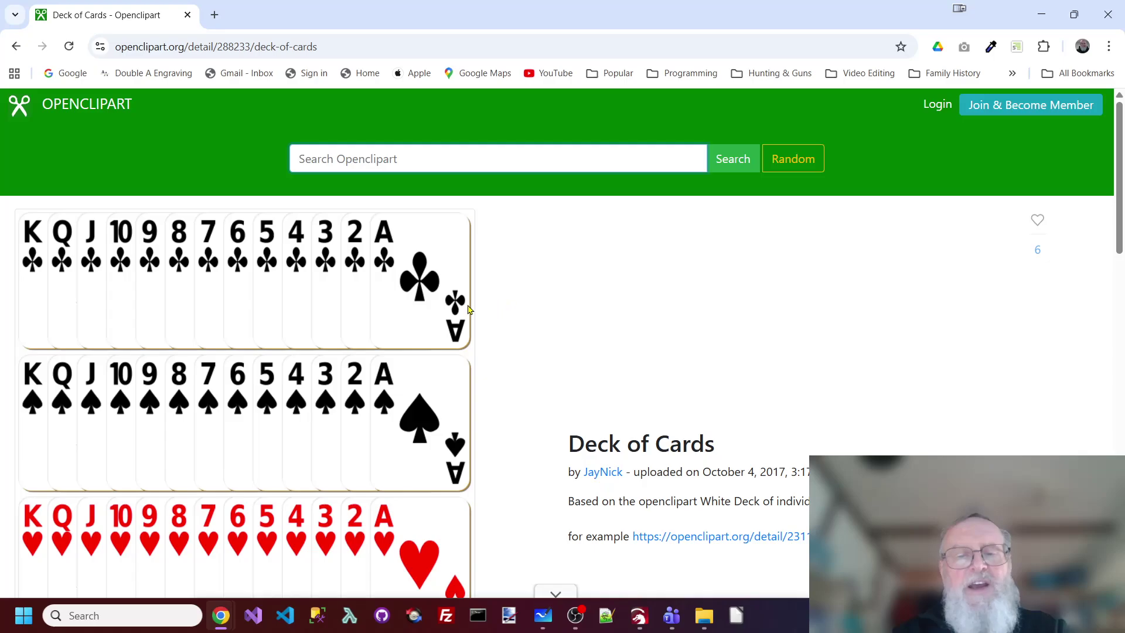
# Step: Examine the Deck of Cards page for its description, tags and available download formats
pyautogui.scroll(-3, 381, 314)
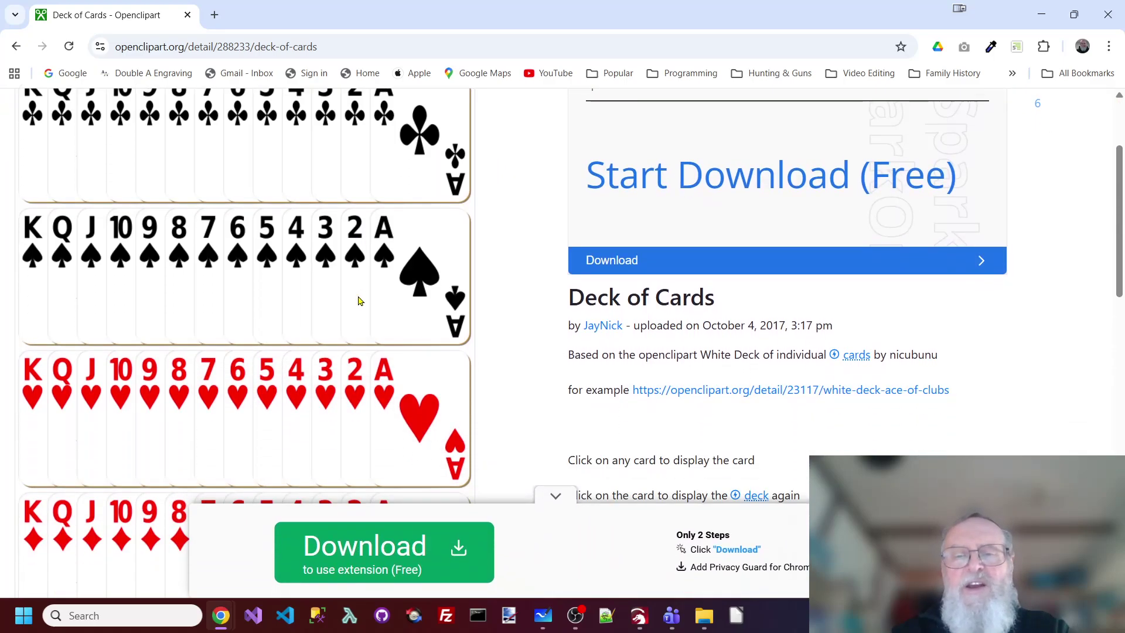
pyautogui.scroll(-3, 361, 300)
pyautogui.scroll(-1, 367, 291)
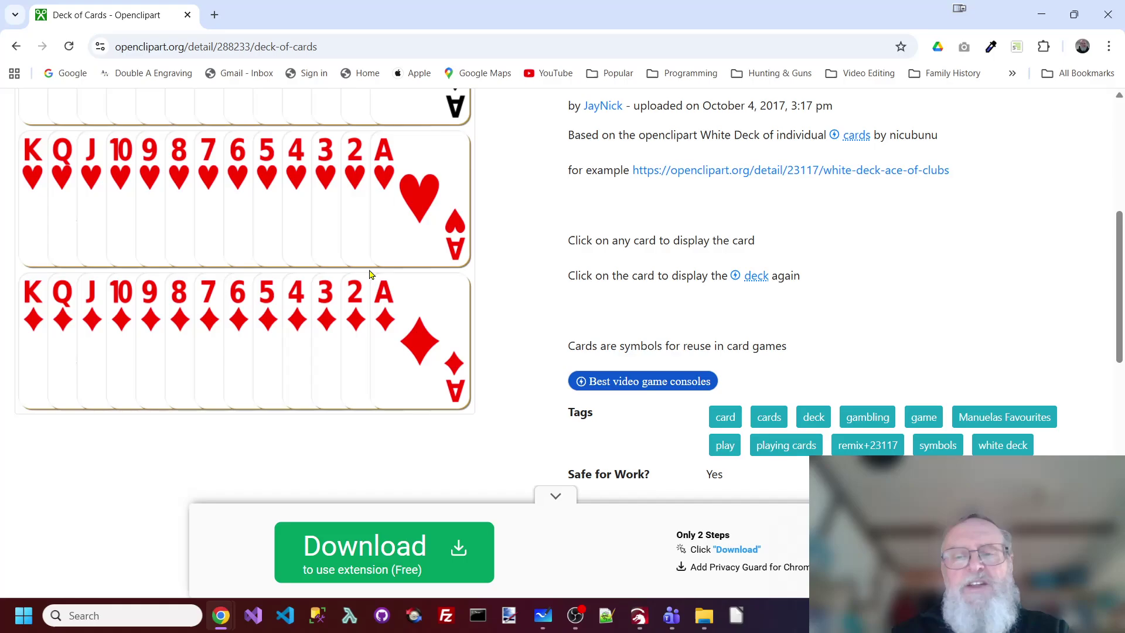
pyautogui.scroll(-2, 373, 270)
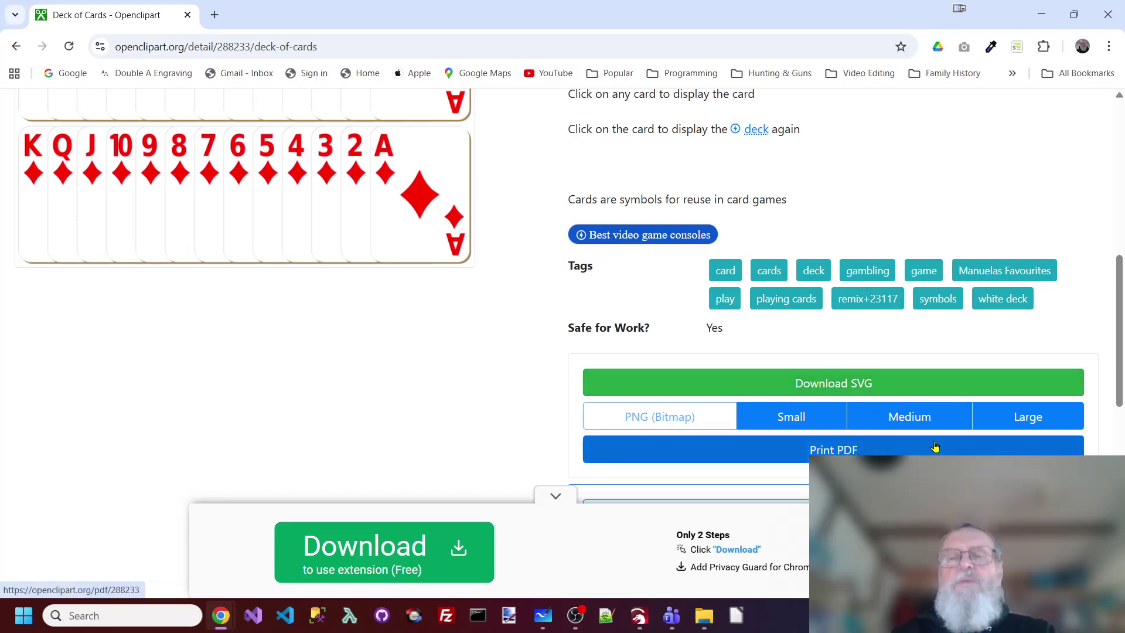
pyautogui.scroll(2, 996, 396)
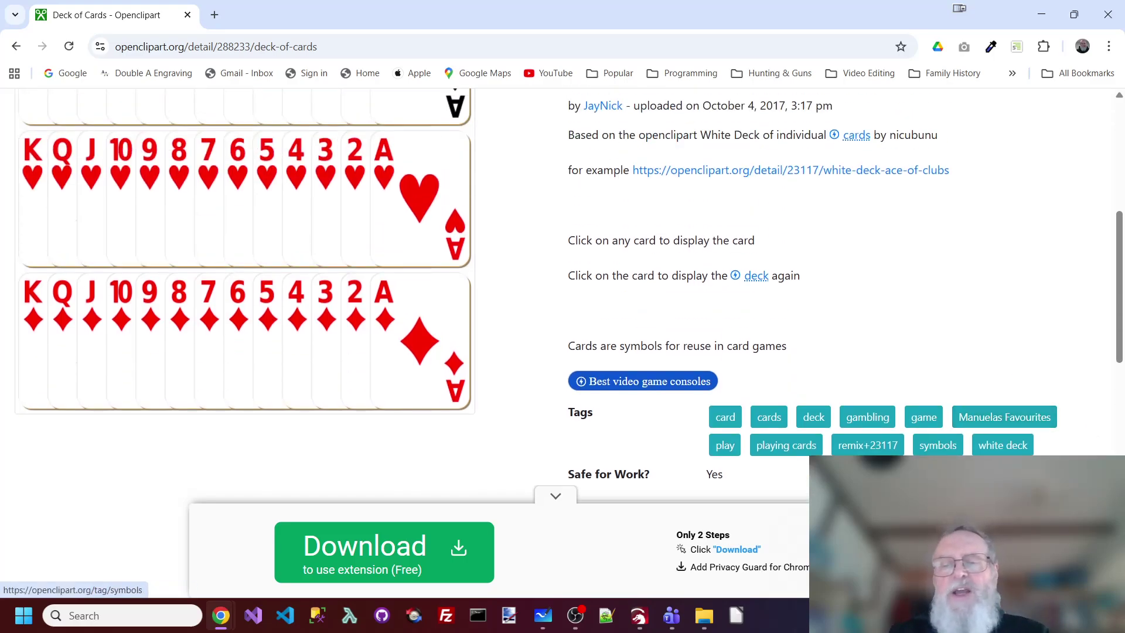
pyautogui.scroll(-2, 937, 445)
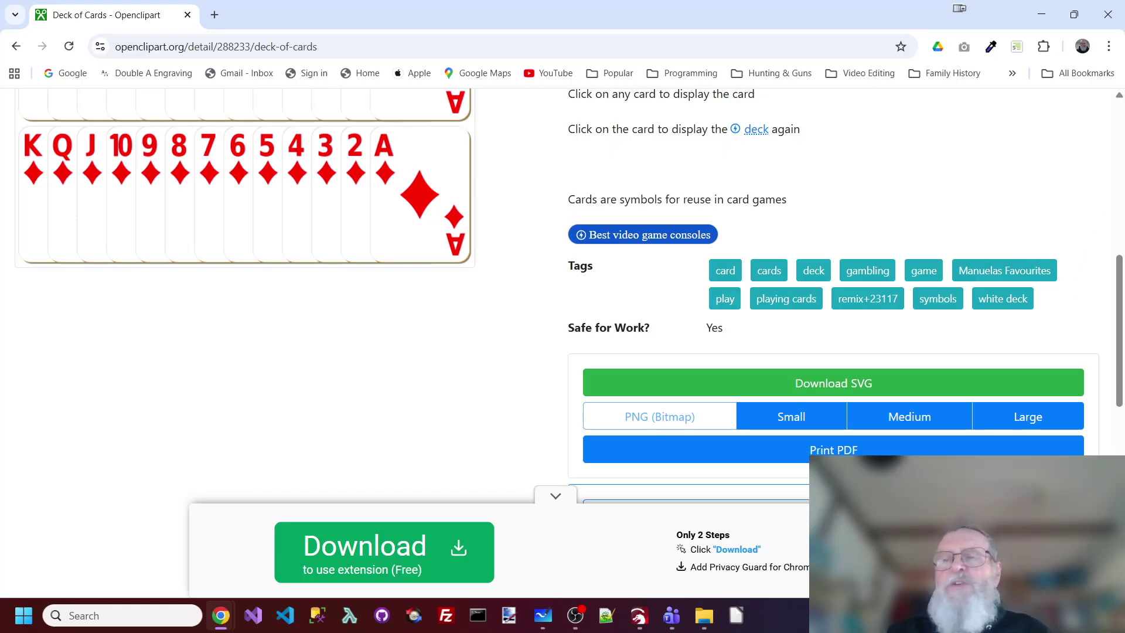
# Step: Switch to LightBurn and import 9_of_hearts.svg from the PlayingCards folder
pyautogui.click(1042, 15)
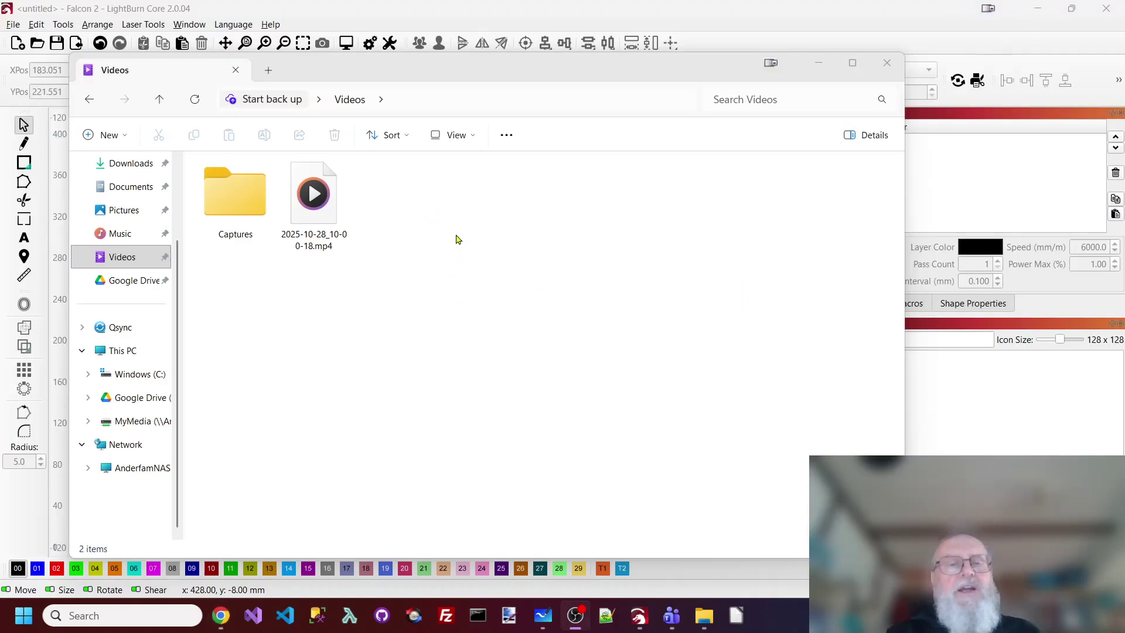
pyautogui.click(792, 33)
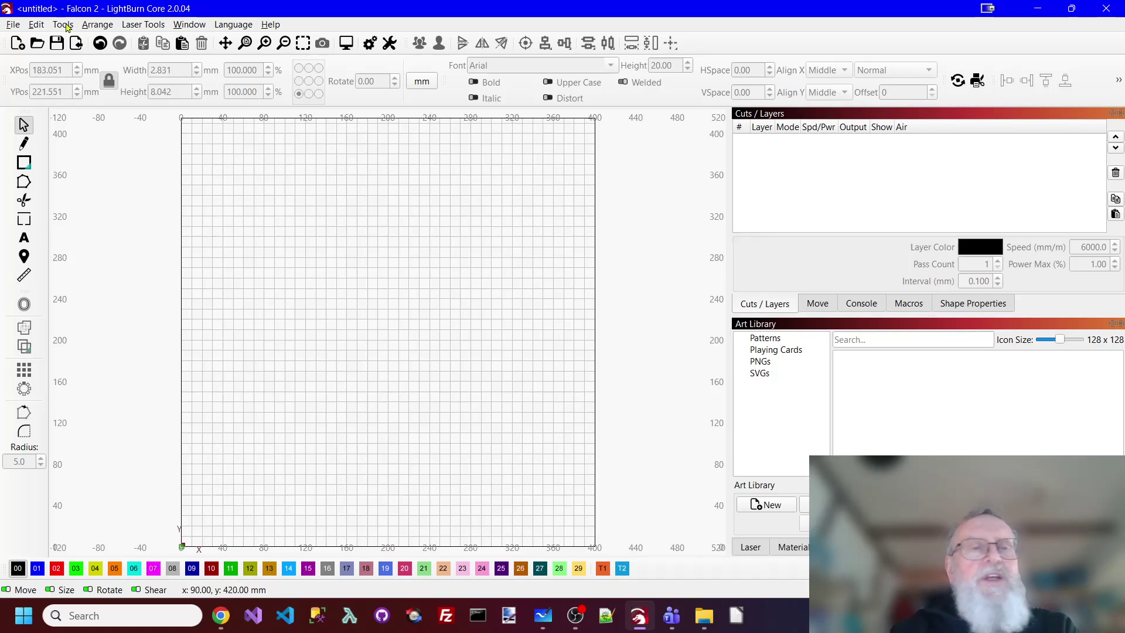
pyautogui.click(13, 25)
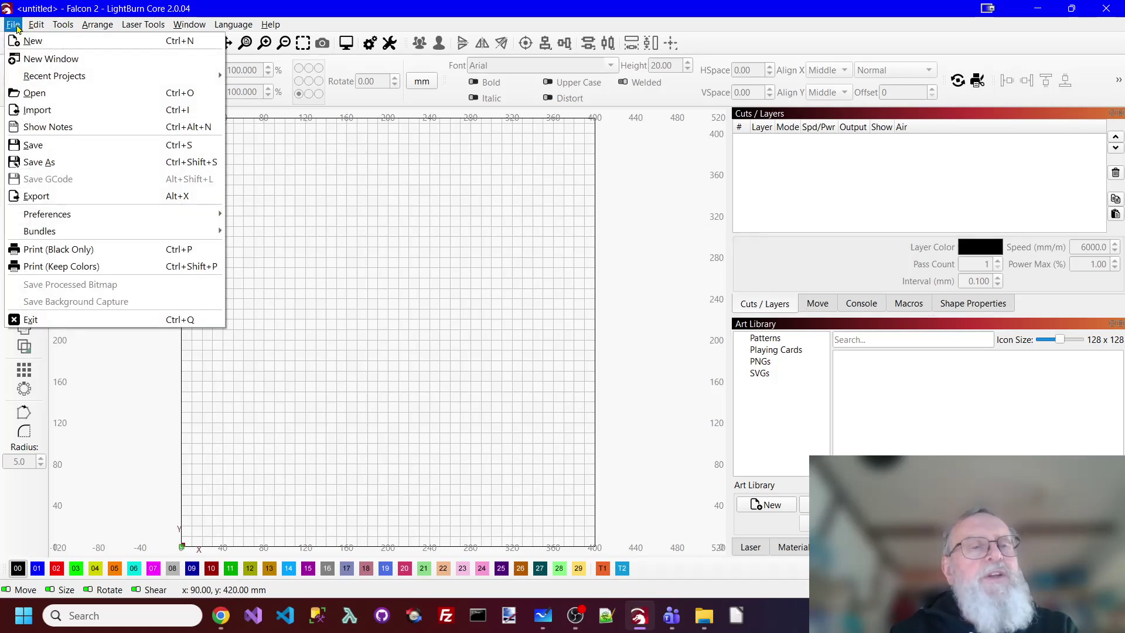
pyautogui.click(38, 110)
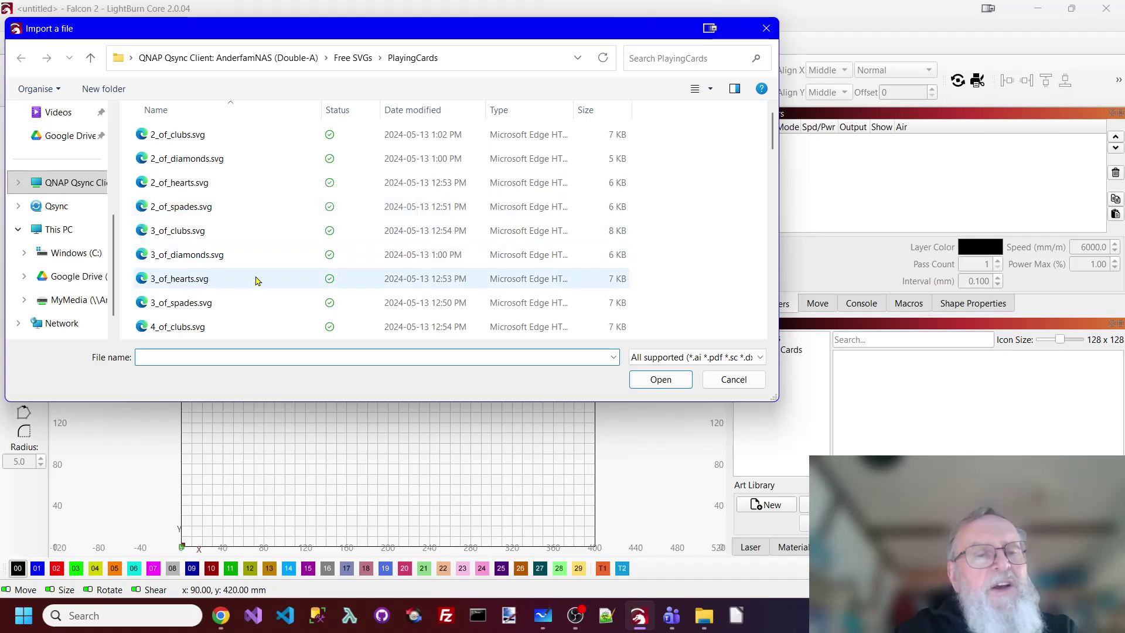
pyautogui.scroll(-2, 254, 282)
pyautogui.scroll(-4, 254, 264)
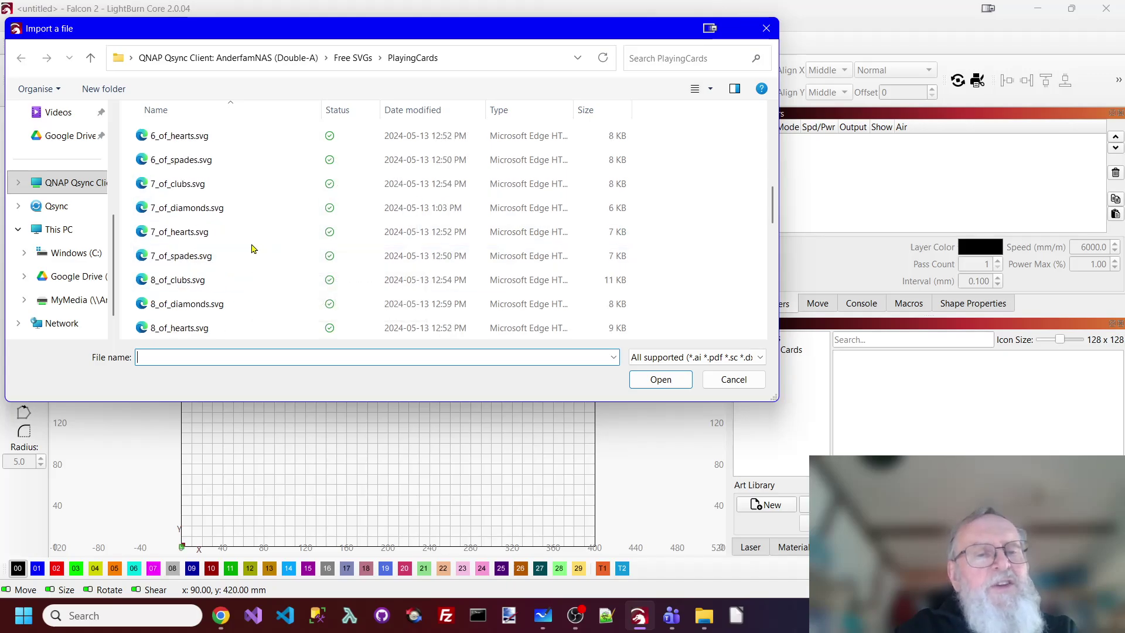
pyautogui.scroll(-3, 255, 250)
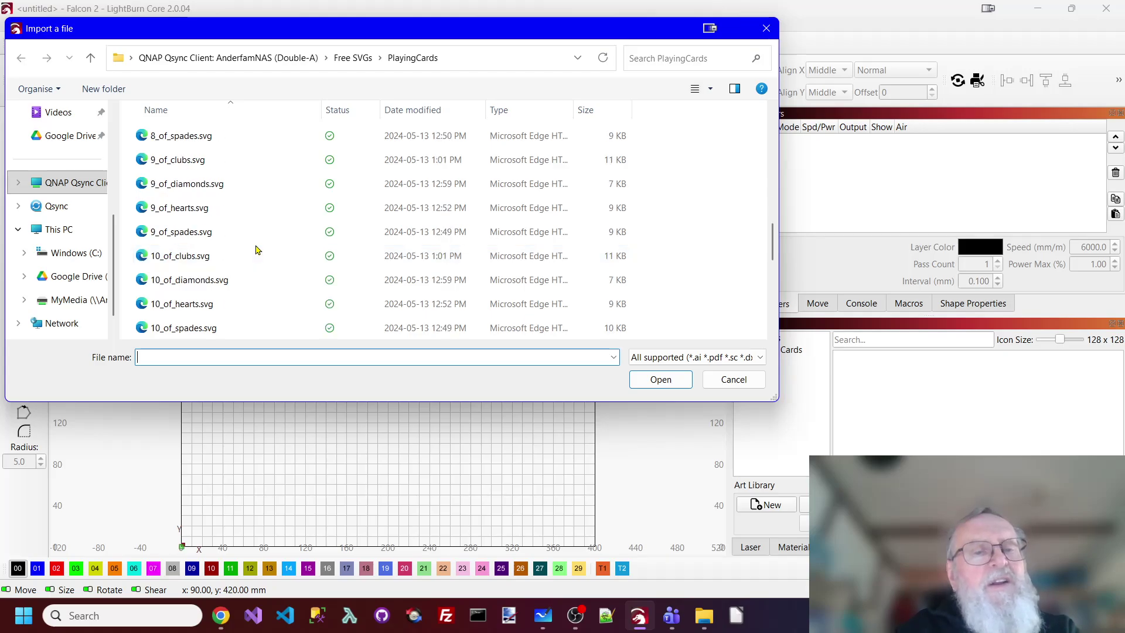
pyautogui.click(190, 214)
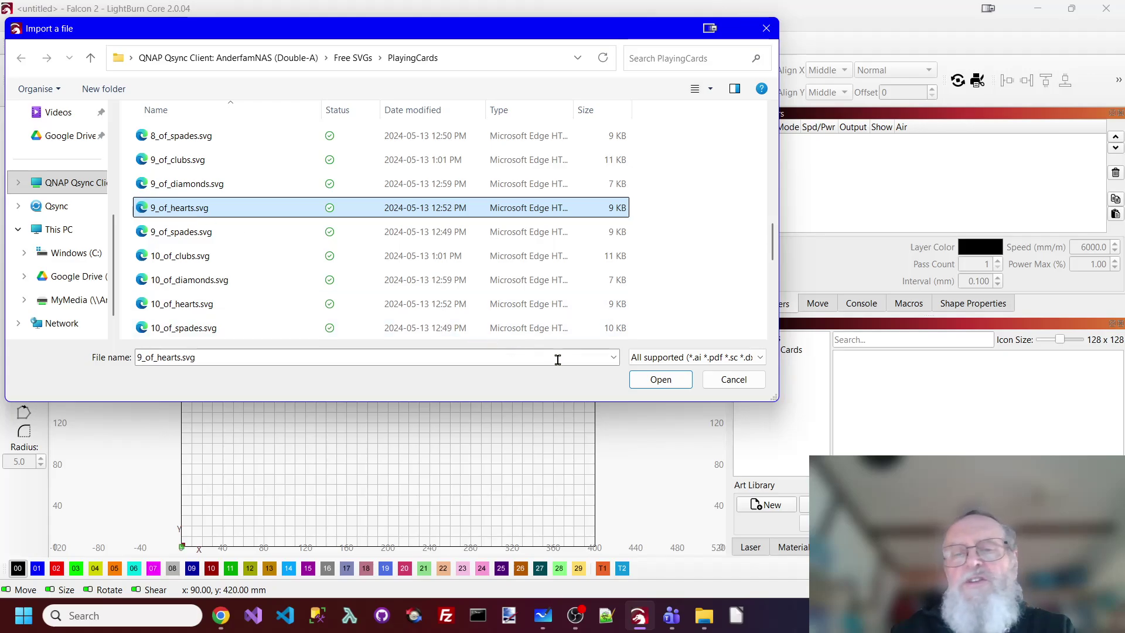
pyautogui.click(644, 382)
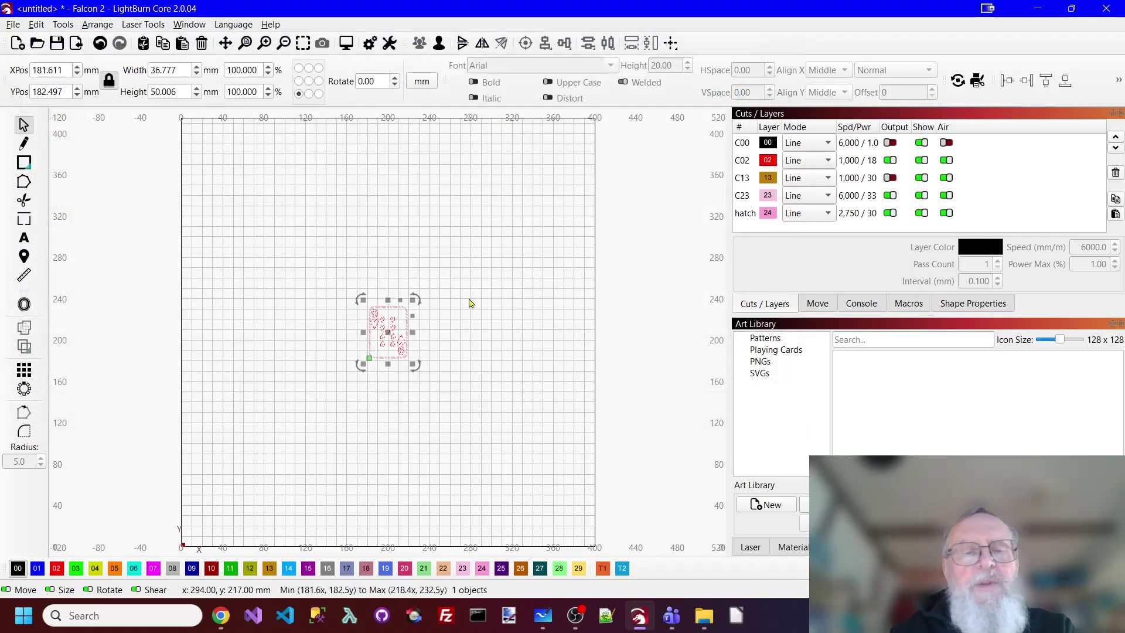
# Step: Frame the imported card in the workspace and set layer C02 to Fill mode
pyautogui.click(384, 166)
pyautogui.click(303, 43)
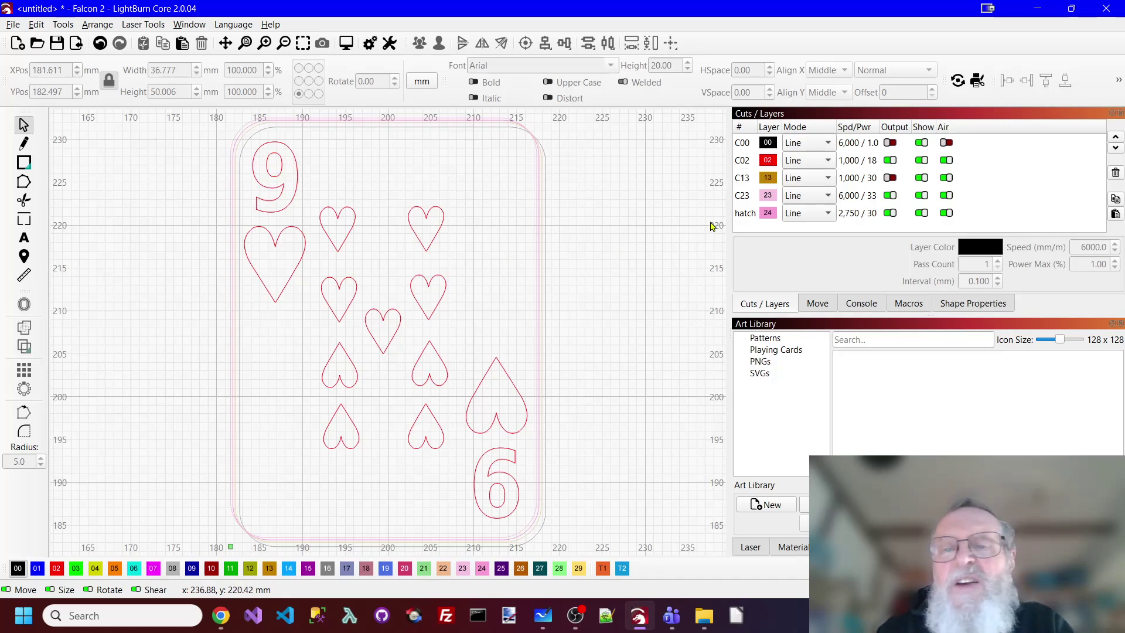
pyautogui.click(819, 160)
pyautogui.click(805, 182)
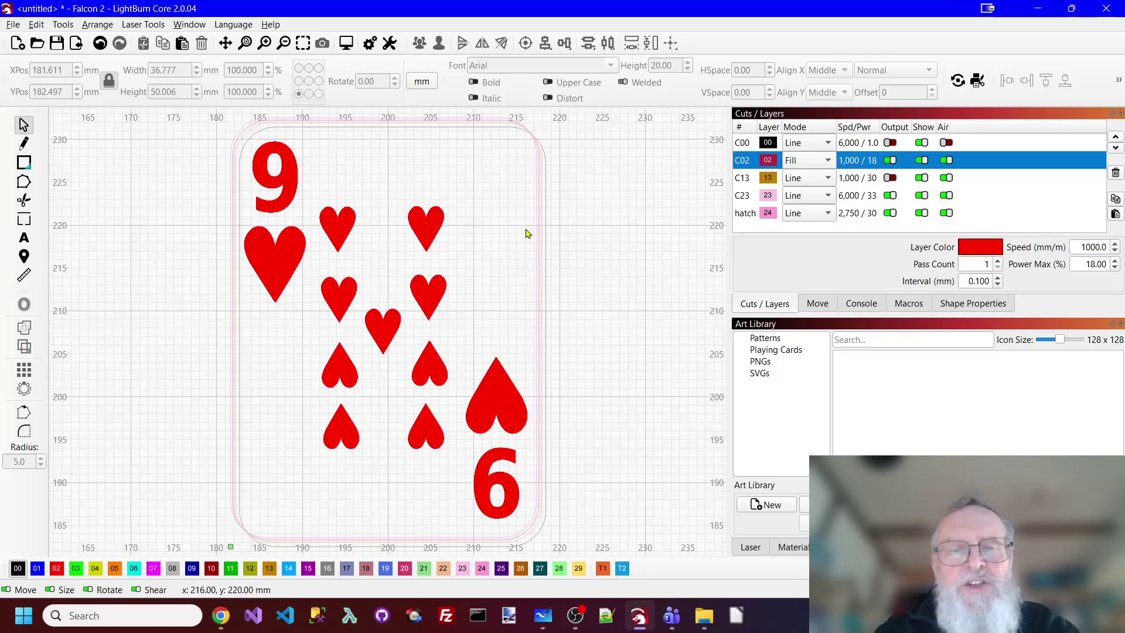
# Step: Check which shape is on layer C13 by switching its mode to Fill and back to Line
pyautogui.scroll(8, 545, 235)
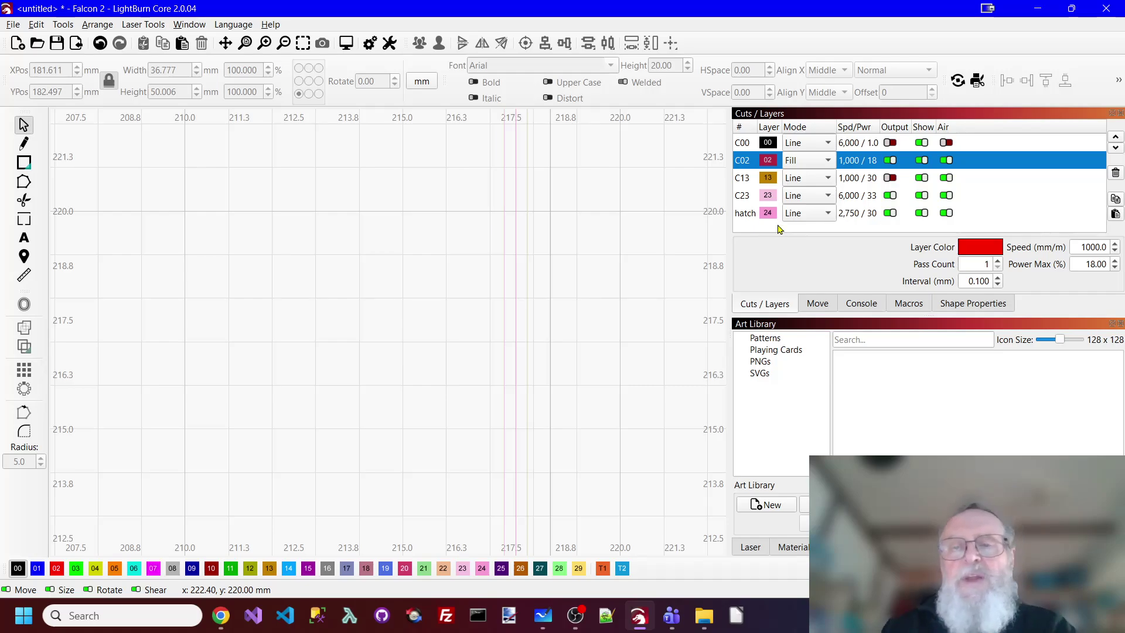
pyautogui.scroll(-2, 681, 191)
pyautogui.scroll(-3, 680, 190)
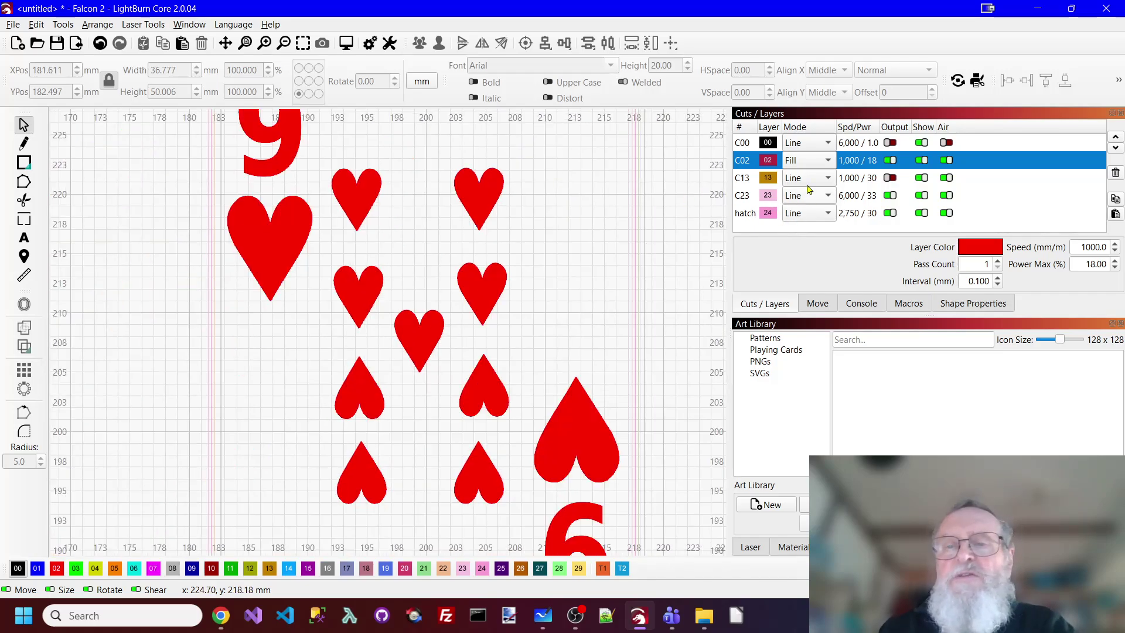
pyautogui.click(828, 178)
pyautogui.click(808, 199)
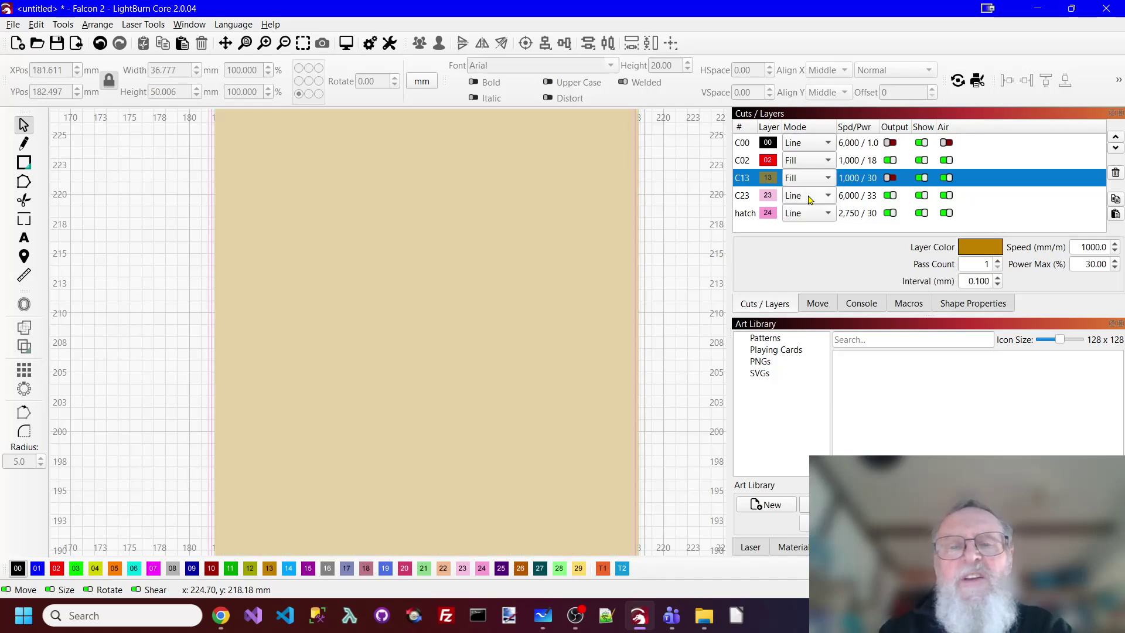
pyautogui.click(830, 179)
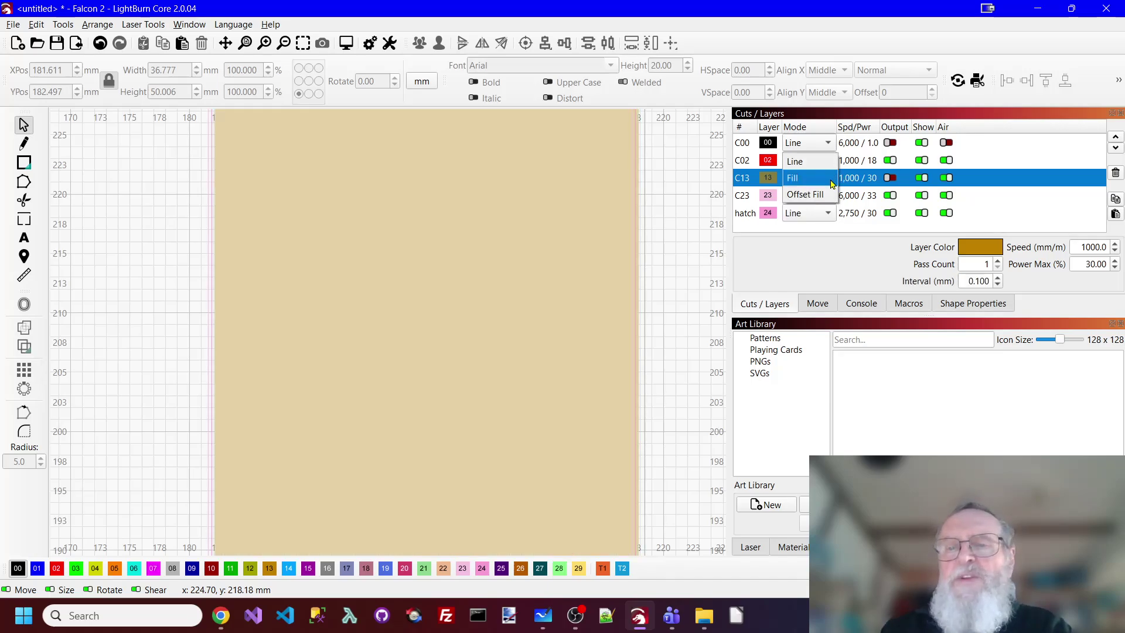
pyautogui.click(812, 162)
# Step: Check the shapes on layer C23 and the hatch layer by switching each to Fill and back to Line
pyautogui.click(828, 197)
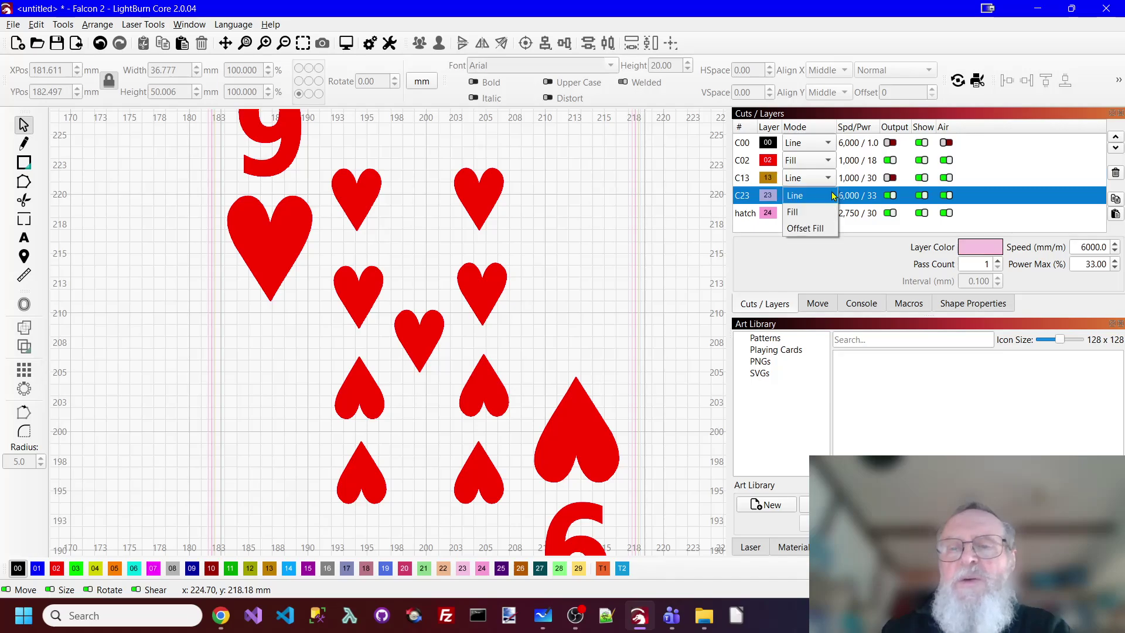
pyautogui.click(811, 211)
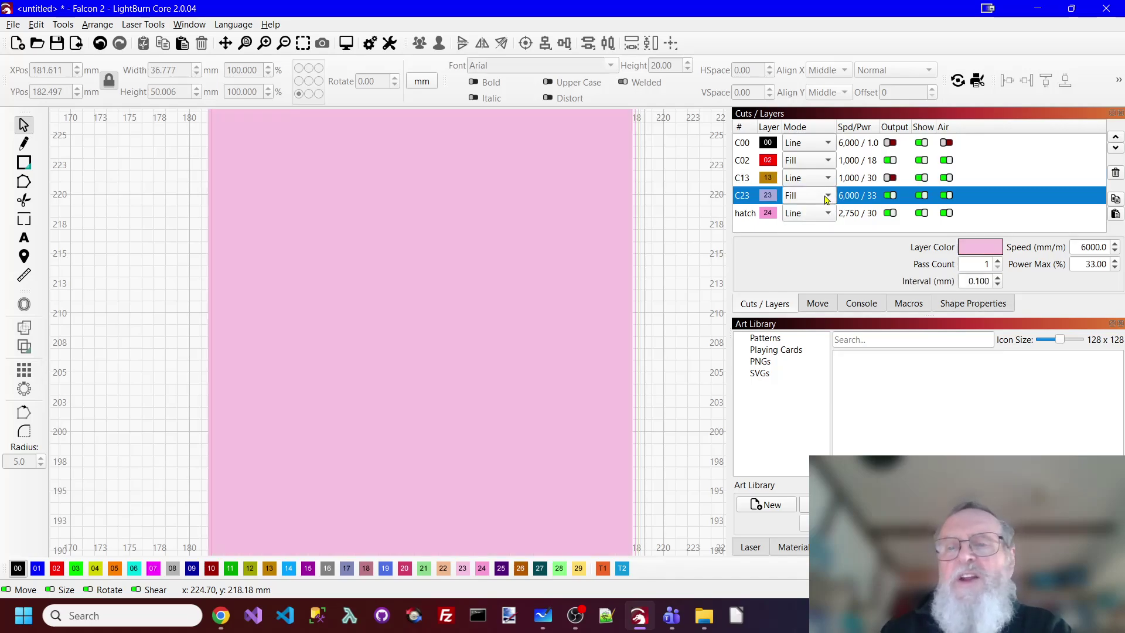
pyautogui.click(828, 197)
pyautogui.click(812, 179)
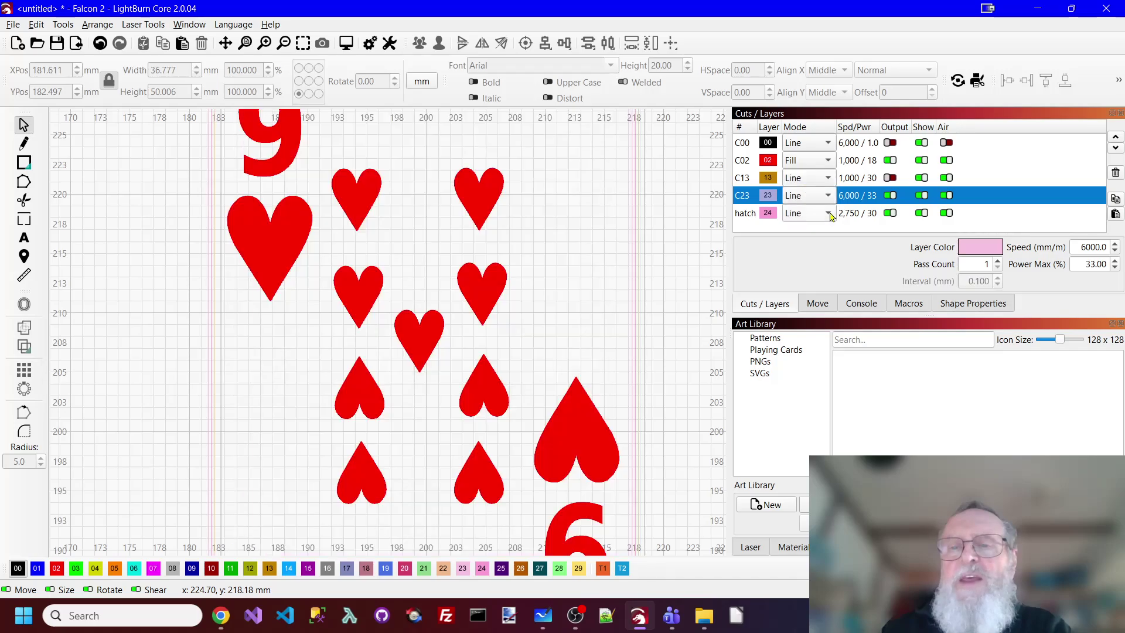
pyautogui.click(832, 214)
pyautogui.click(800, 232)
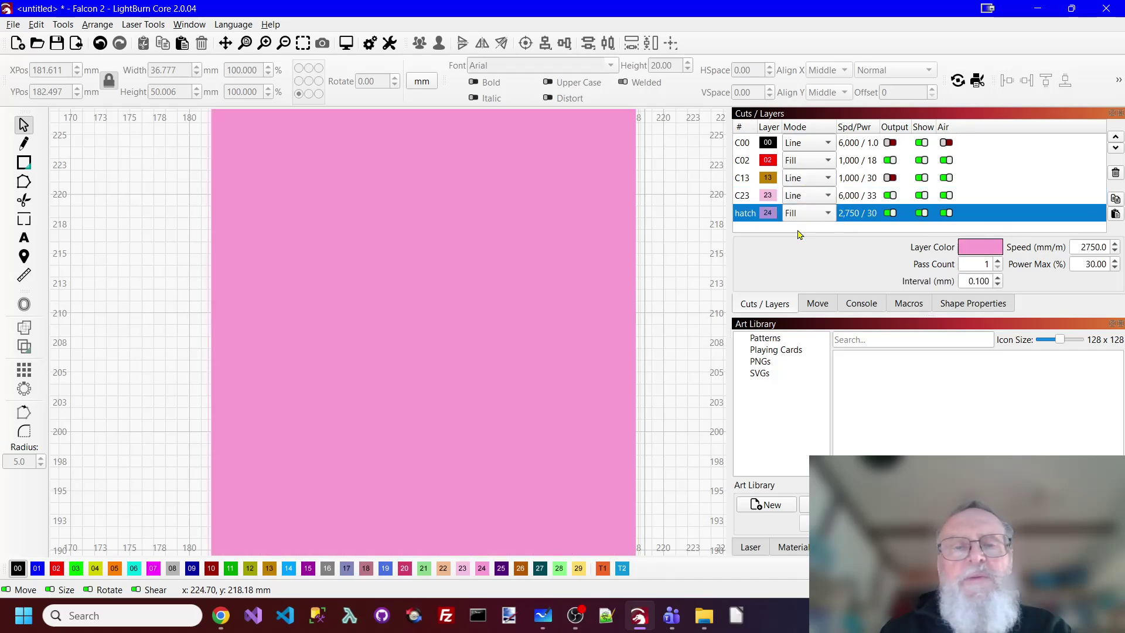
pyautogui.click(829, 213)
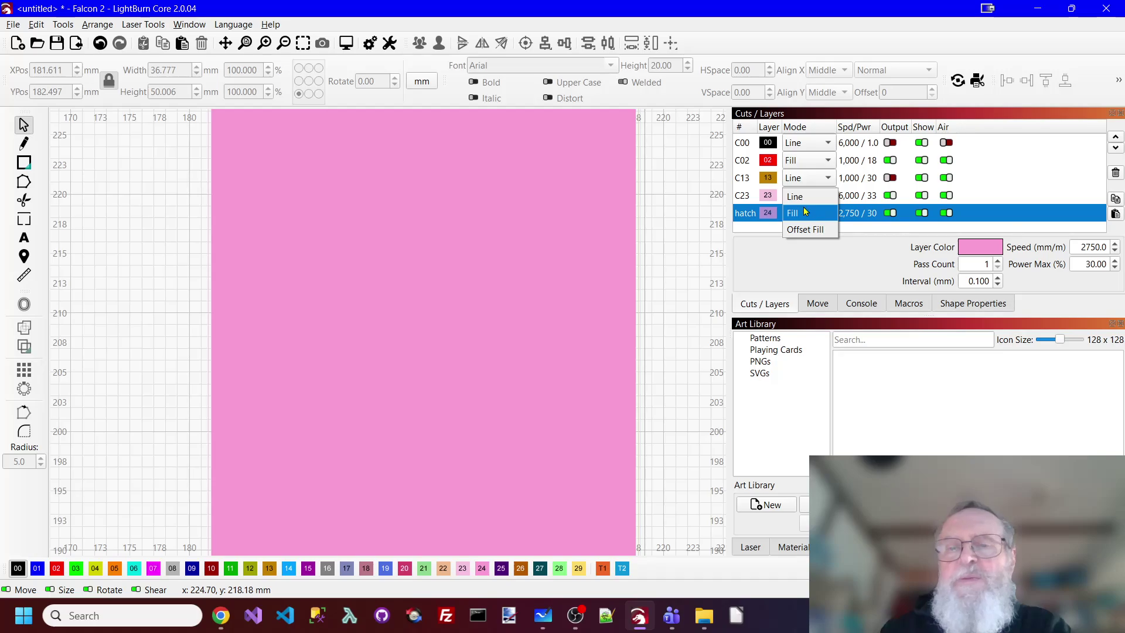
pyautogui.click(804, 198)
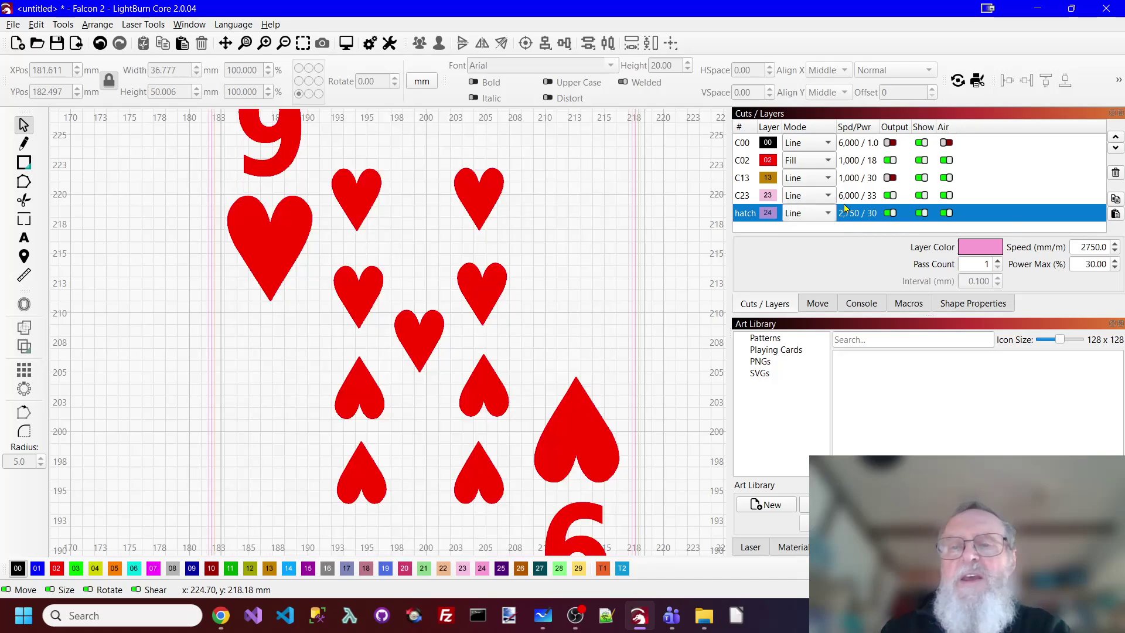
# Step: Check which shape is on layer C00 by switching its mode to Fill and back to Line
pyautogui.click(829, 143)
pyautogui.click(808, 161)
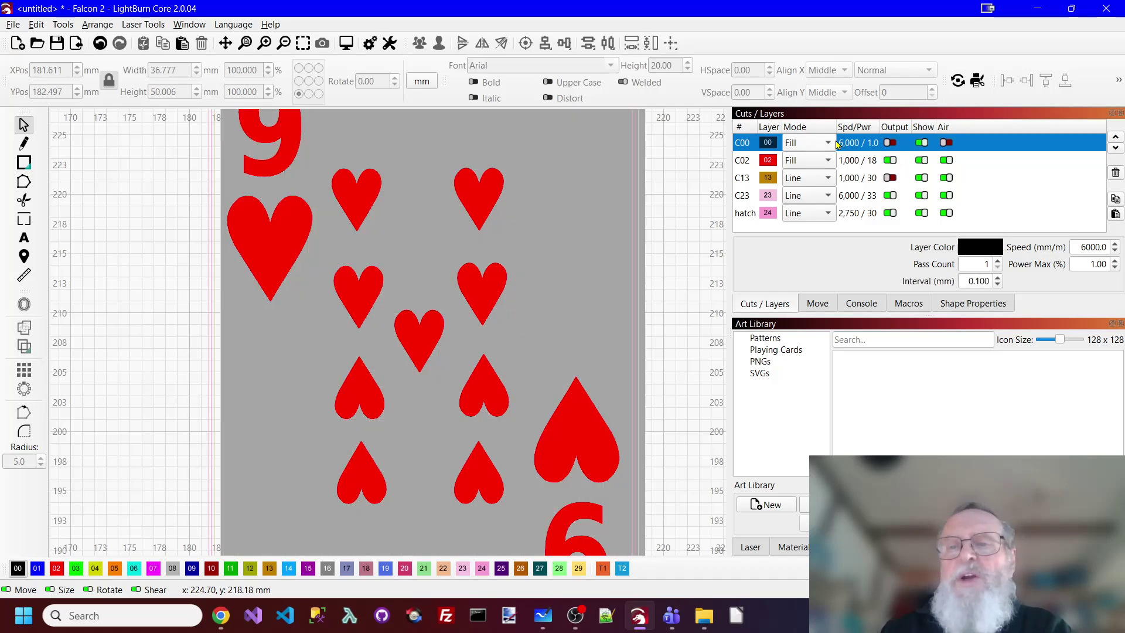
pyautogui.click(829, 143)
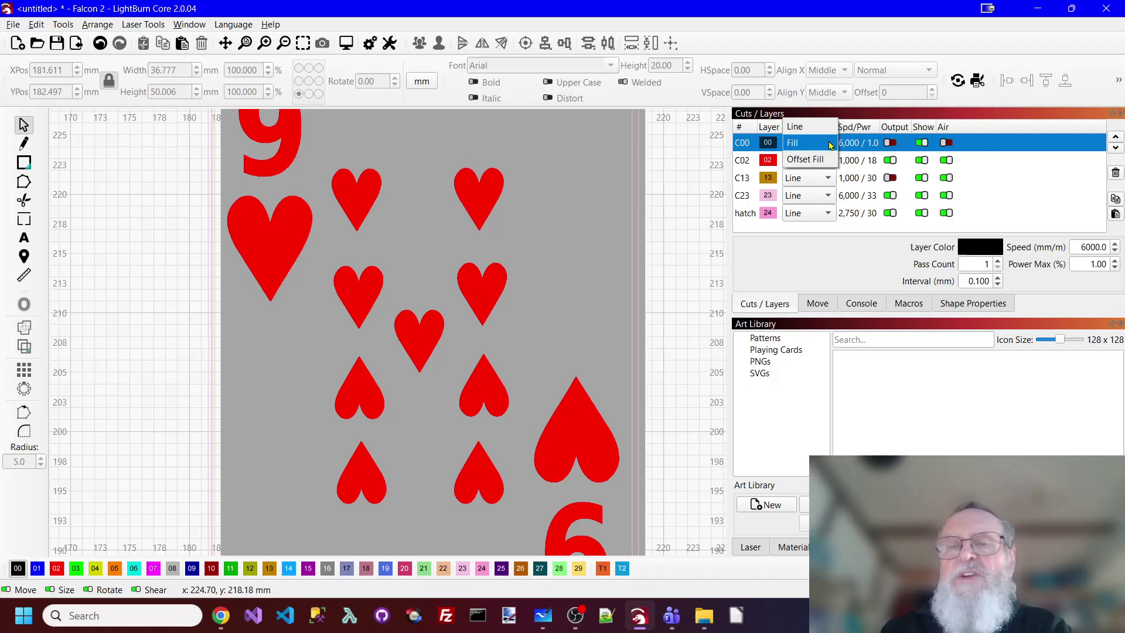
pyautogui.click(797, 125)
# Step: Delete layer C13 together with all its objects
pyautogui.click(890, 177)
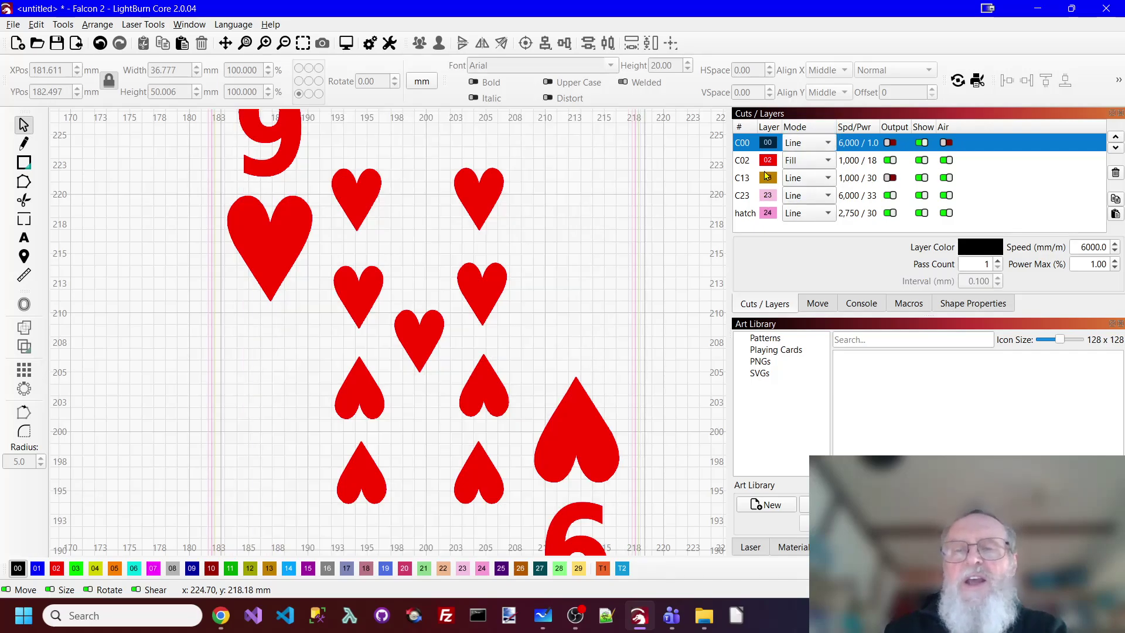
pyautogui.click(762, 179)
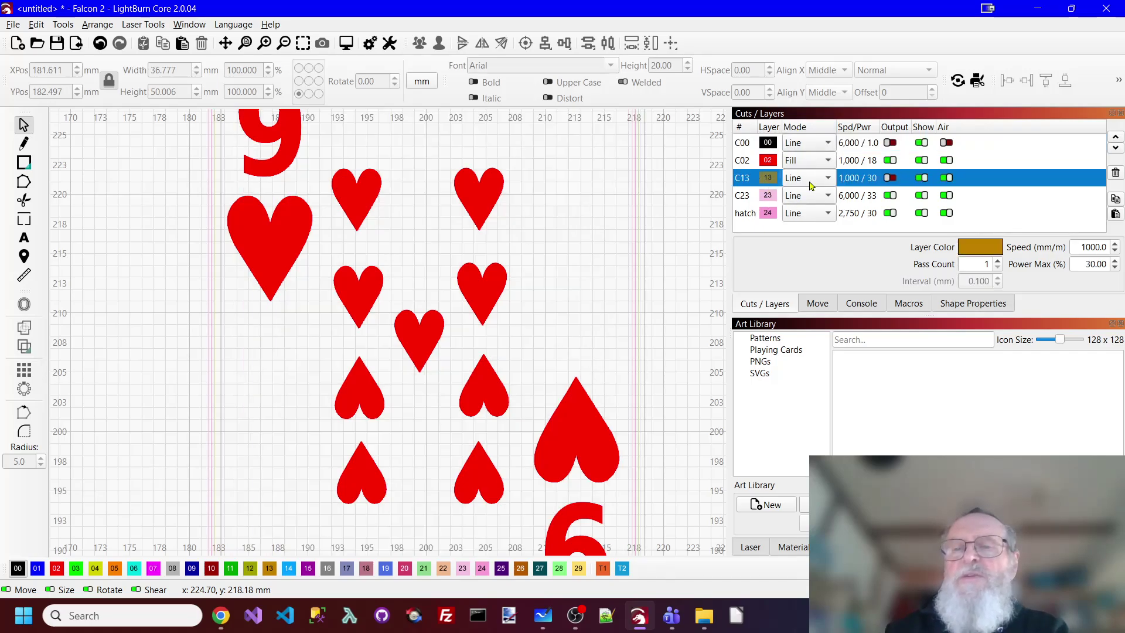
pyautogui.click(1115, 174)
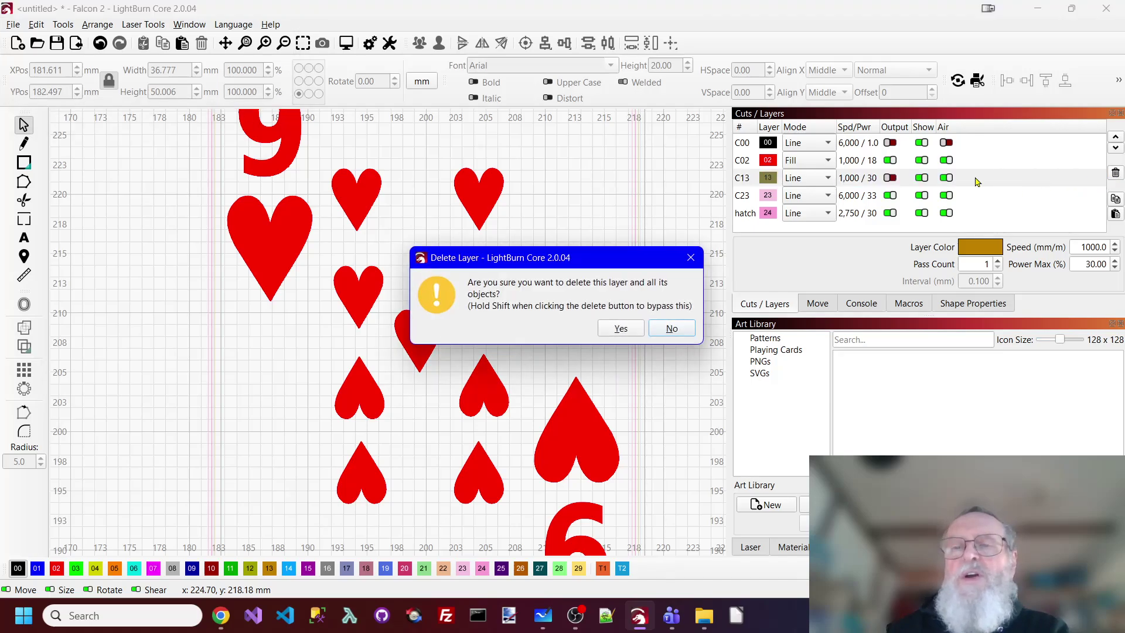
pyautogui.click(619, 329)
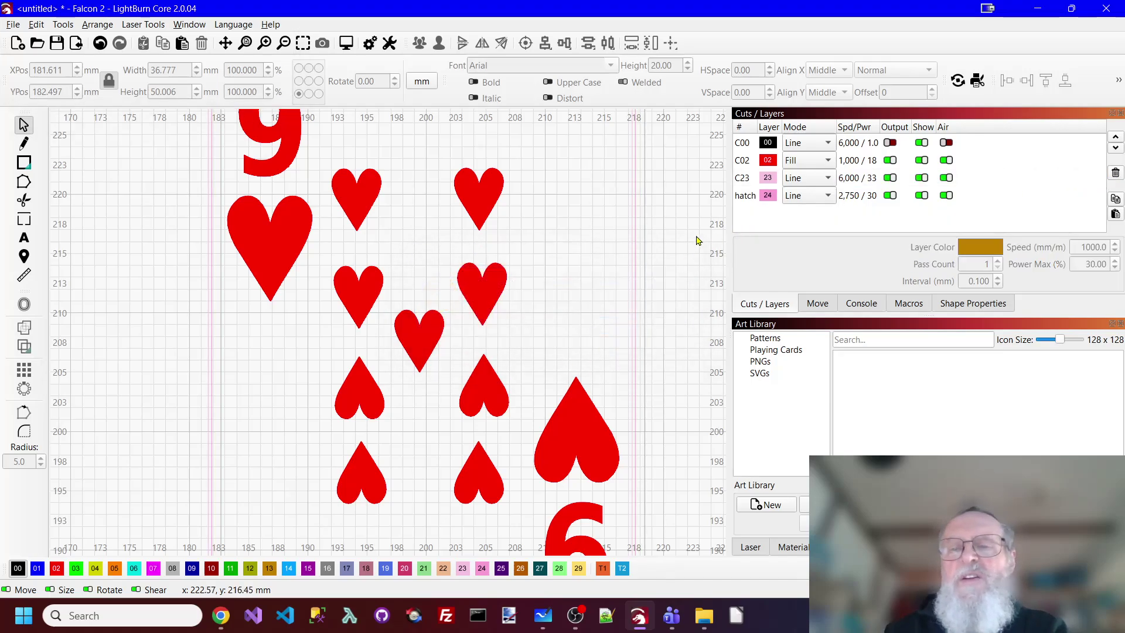
# Step: Delete layer C23 and the hatch layer together with all their objects
pyautogui.click(785, 182)
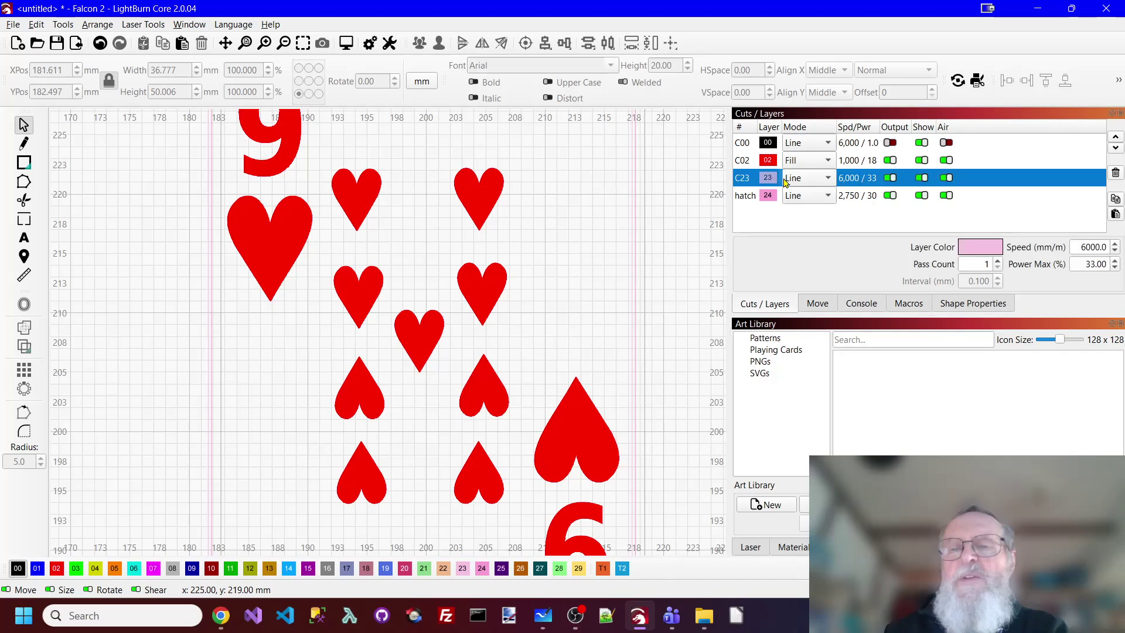
pyautogui.click(1115, 174)
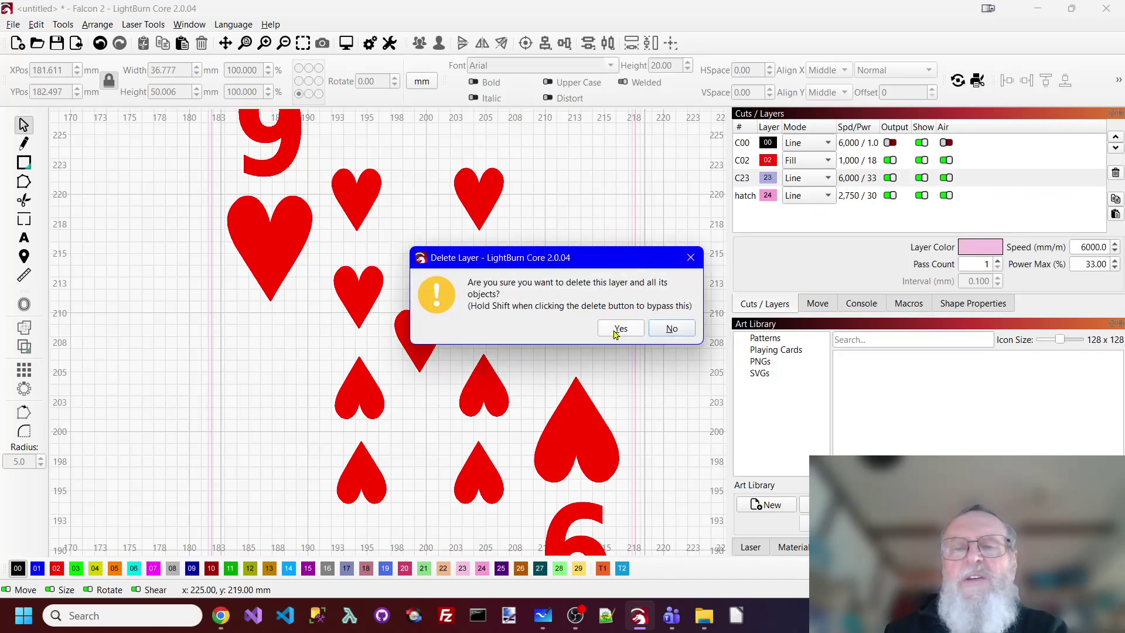
pyautogui.click(620, 329)
pyautogui.click(771, 181)
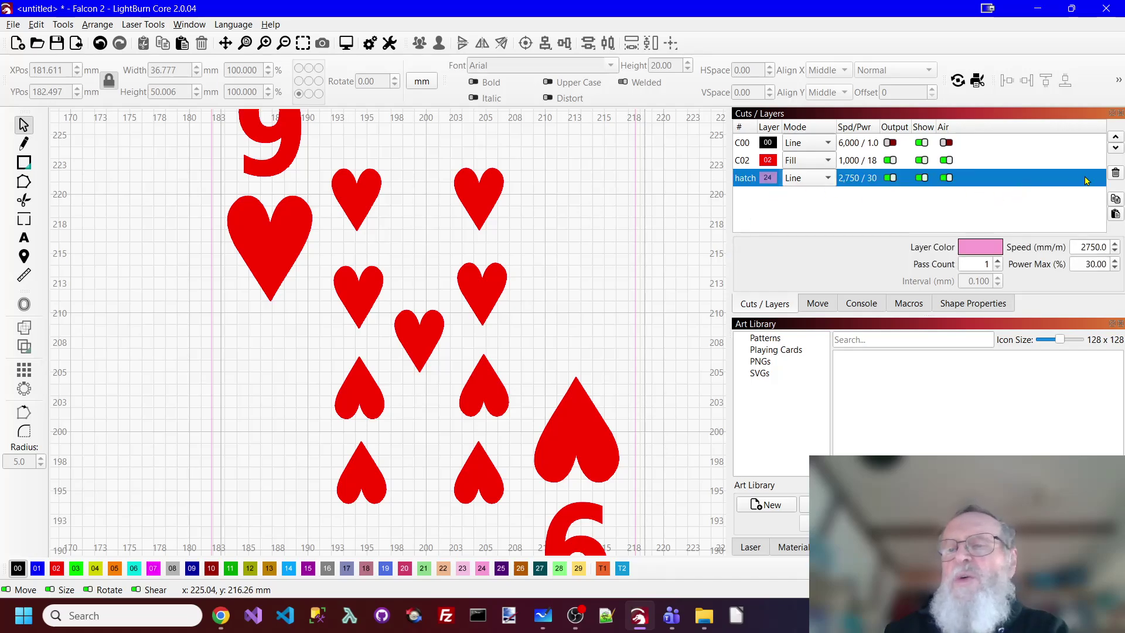
pyautogui.click(1116, 174)
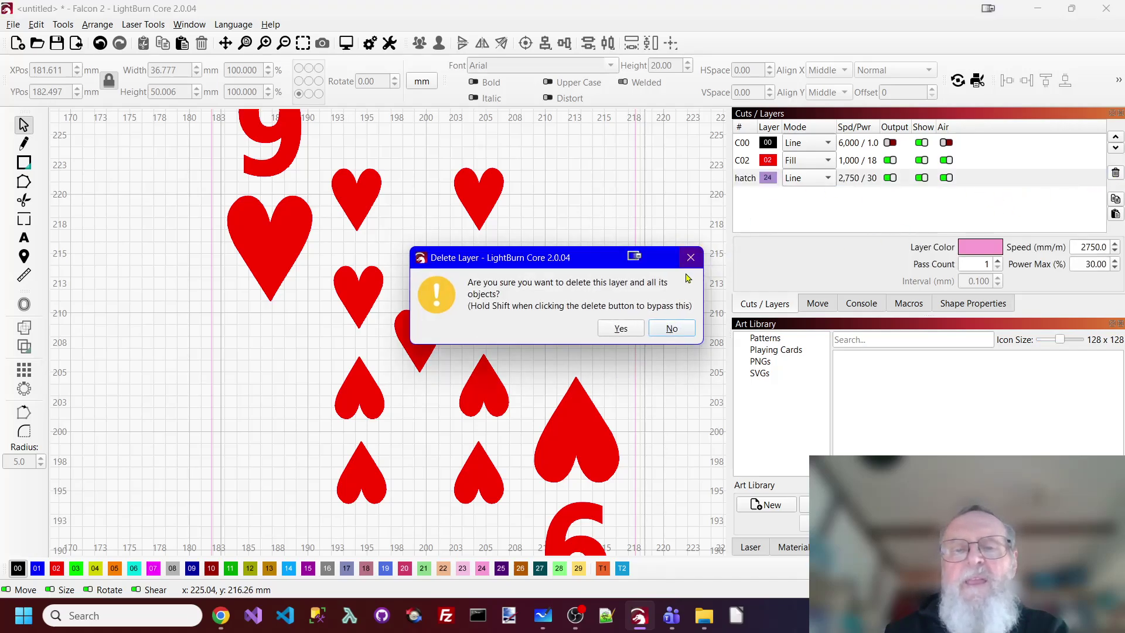
pyautogui.click(620, 329)
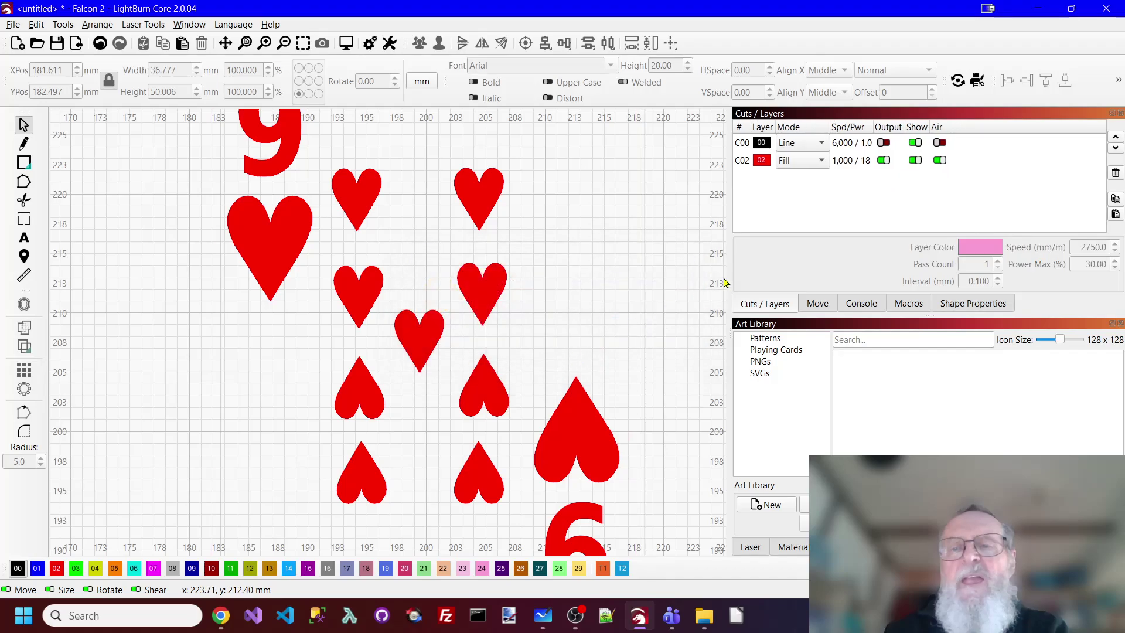
# Step: Enable output for layer C00, which holds the card's outer border
pyautogui.click(891, 147)
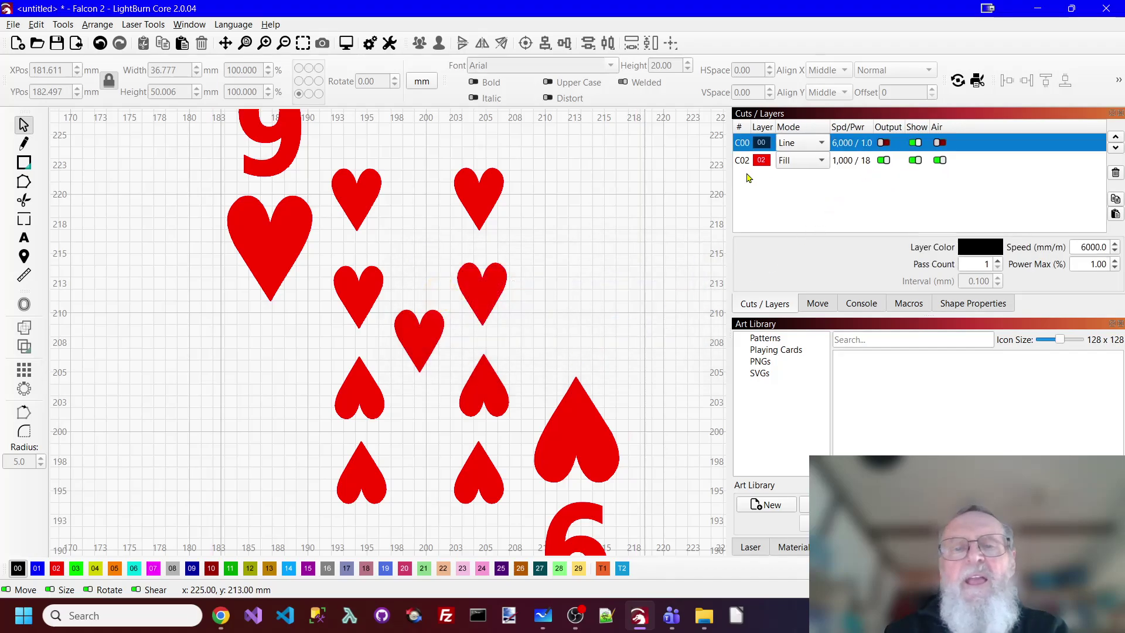
pyautogui.click(884, 143)
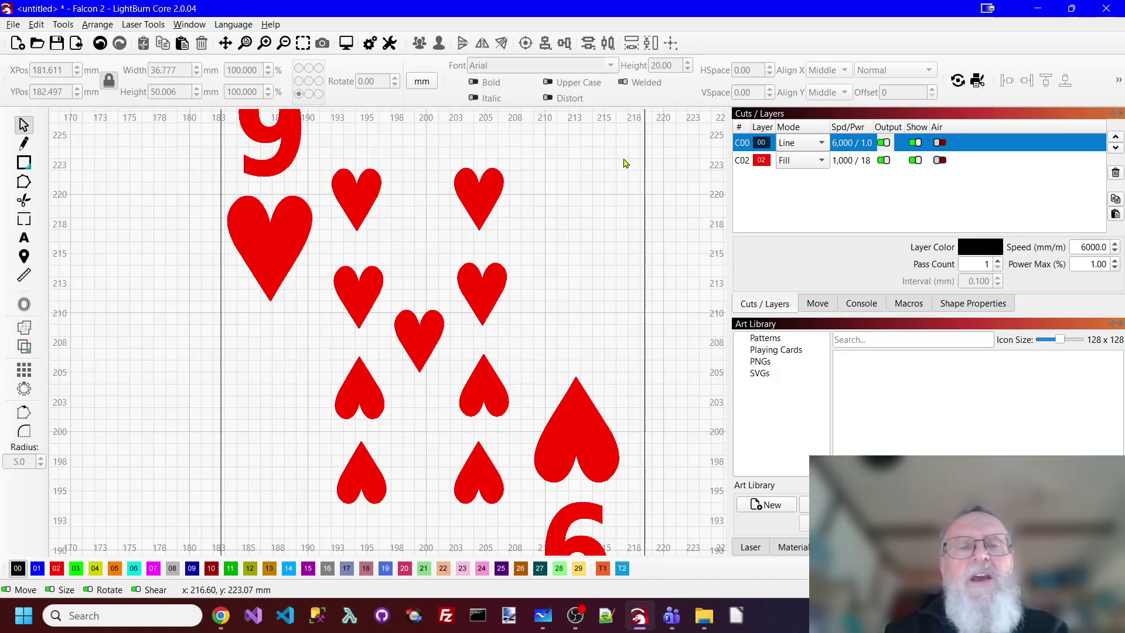
pyautogui.click(302, 43)
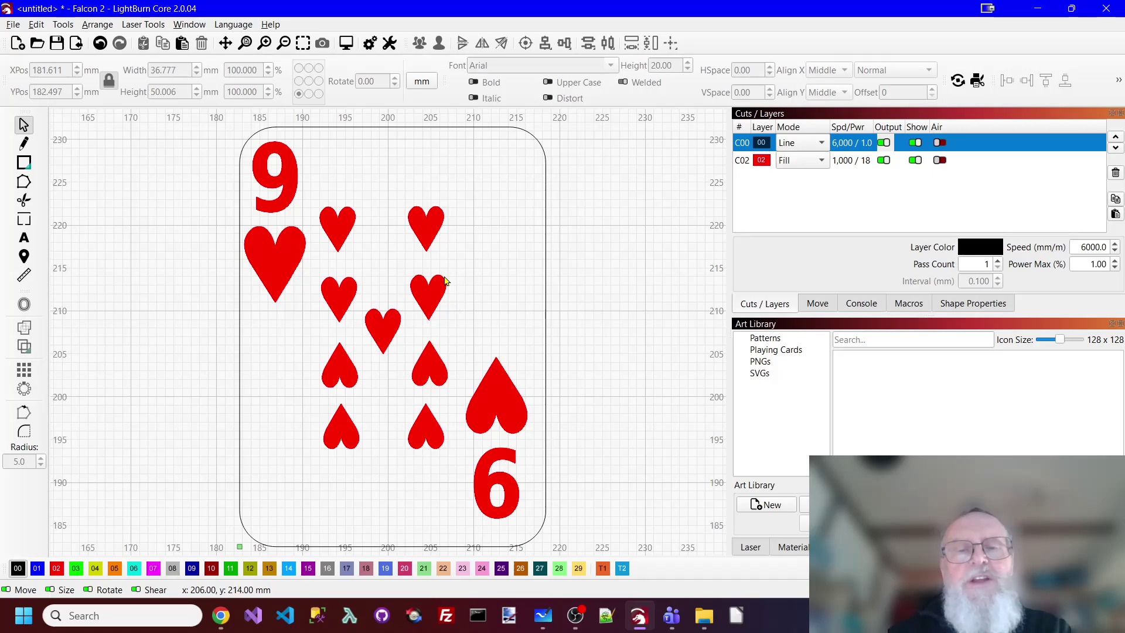
# Step: Try to offset the 9 of hearts card outward by 1 mm with corner style Corner and outer shapes only
pyautogui.click(546, 225)
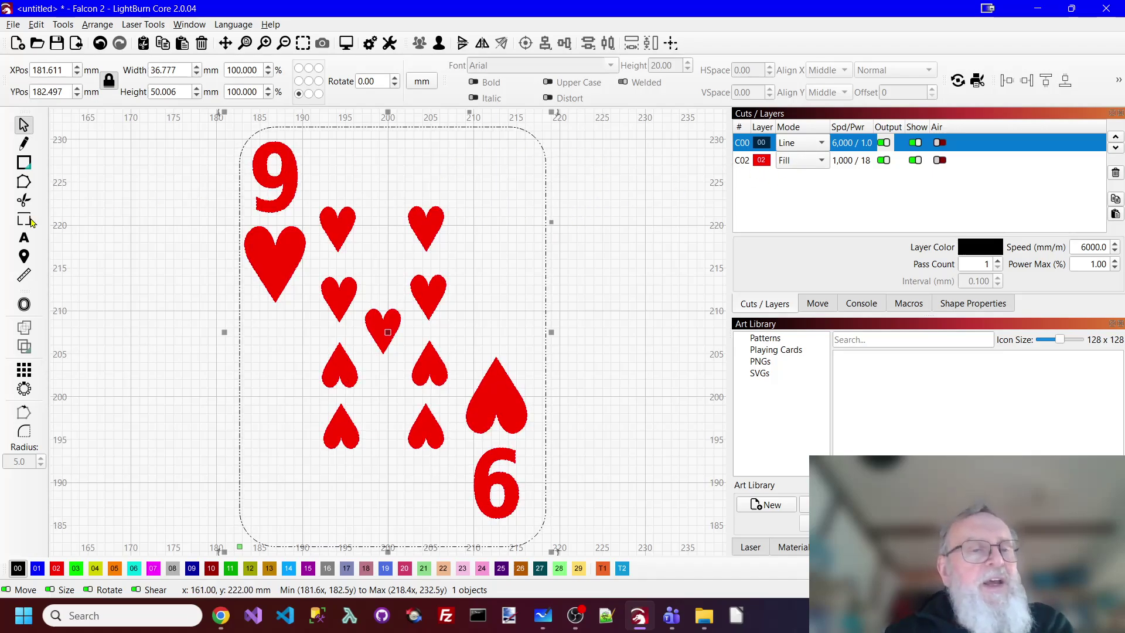
pyautogui.click(24, 306)
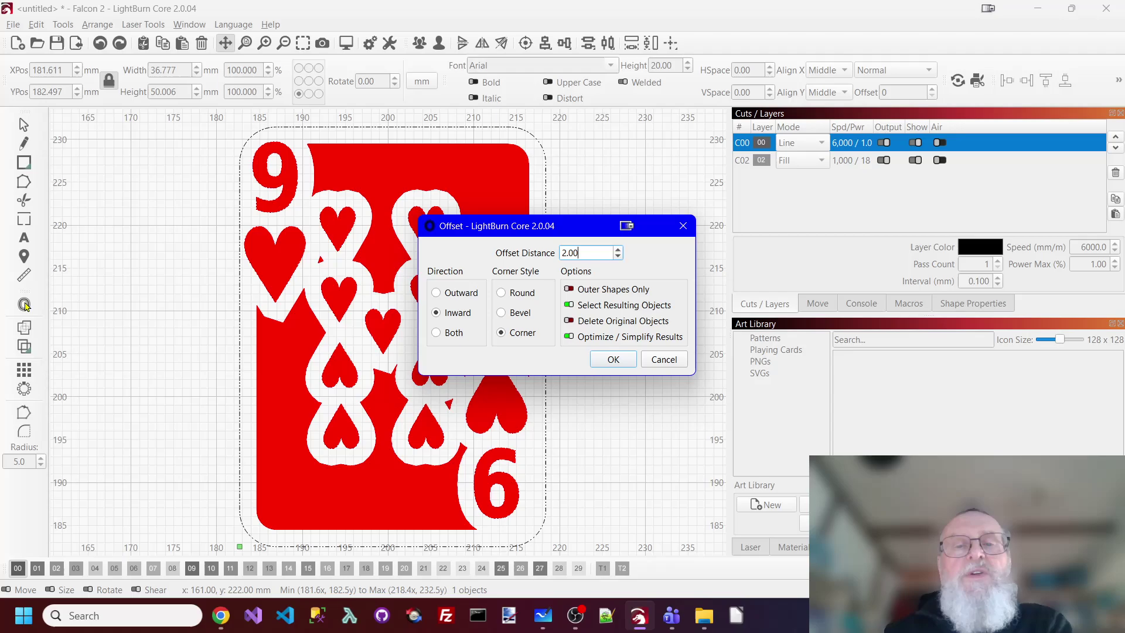
pyautogui.click(451, 296)
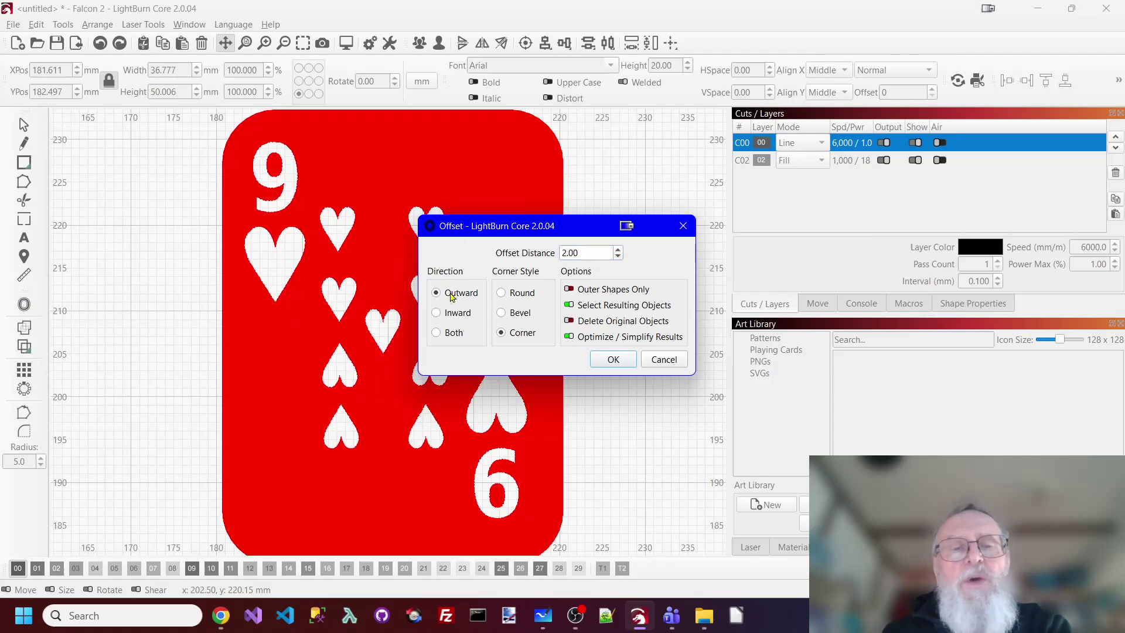
pyautogui.moveTo(534, 234); pyautogui.dragTo(783, 235)
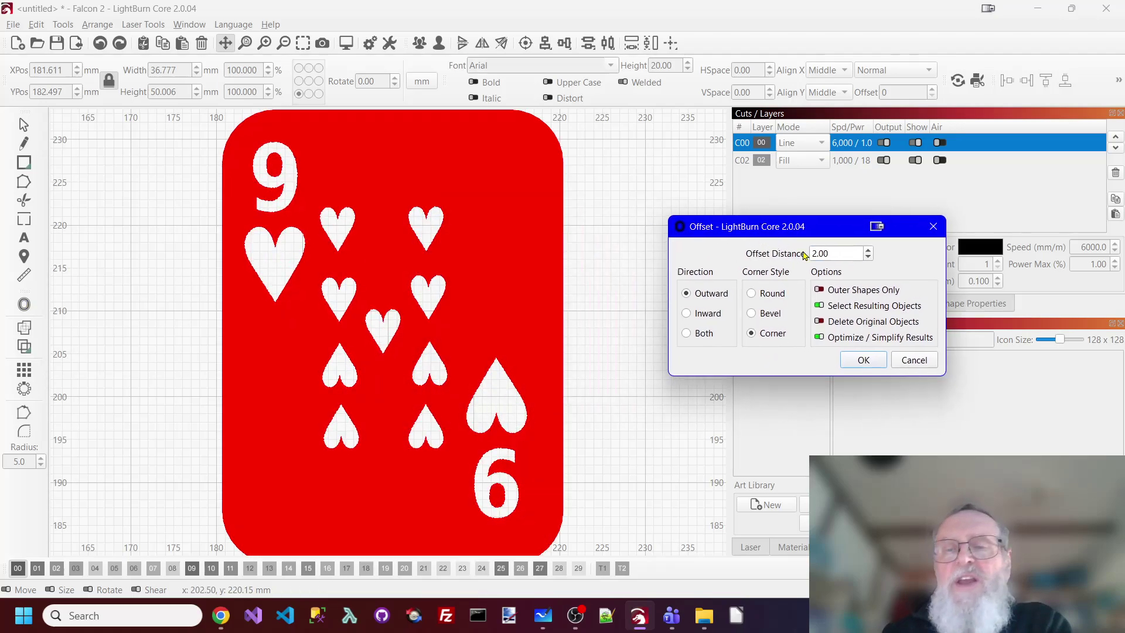
pyautogui.doubleClick(843, 252)
pyautogui.write('1')
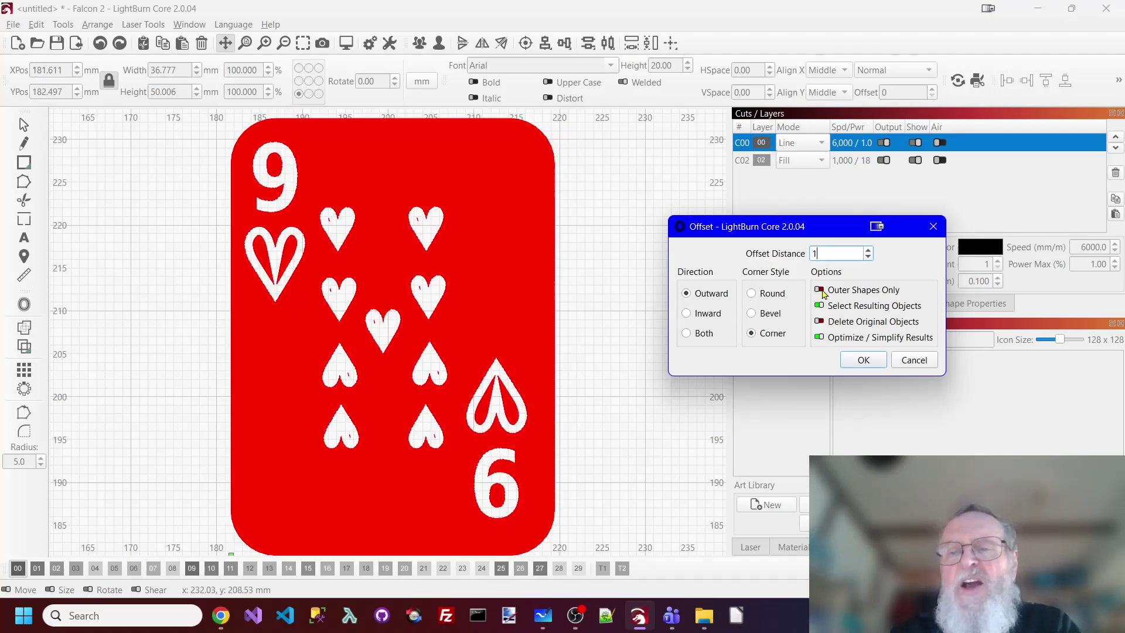
pyautogui.press('Tab')
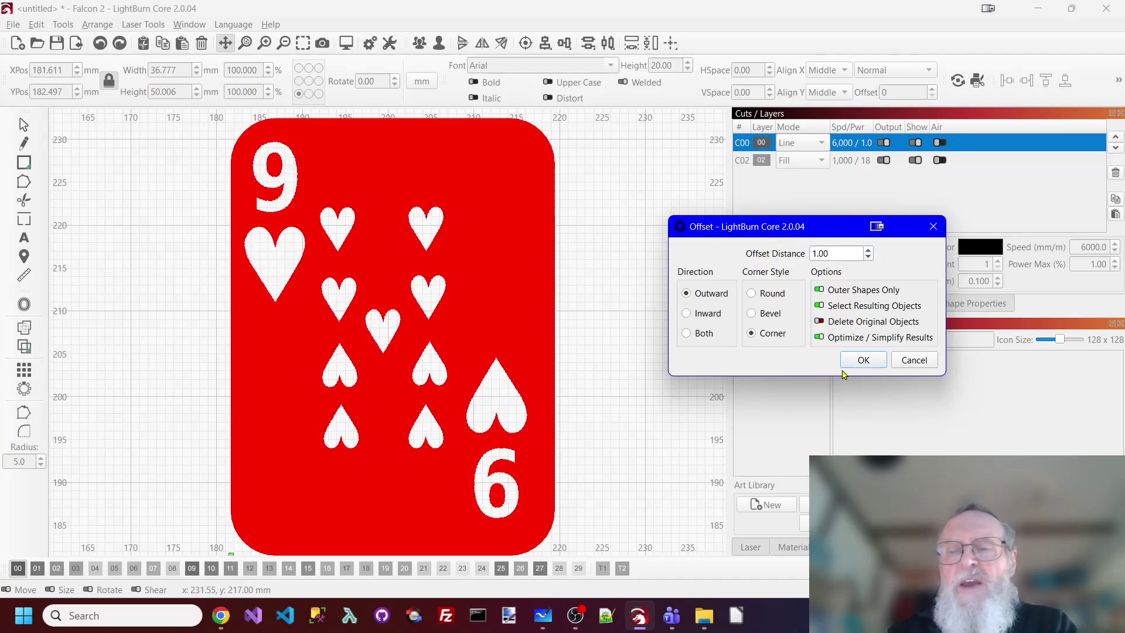
pyautogui.click(864, 360)
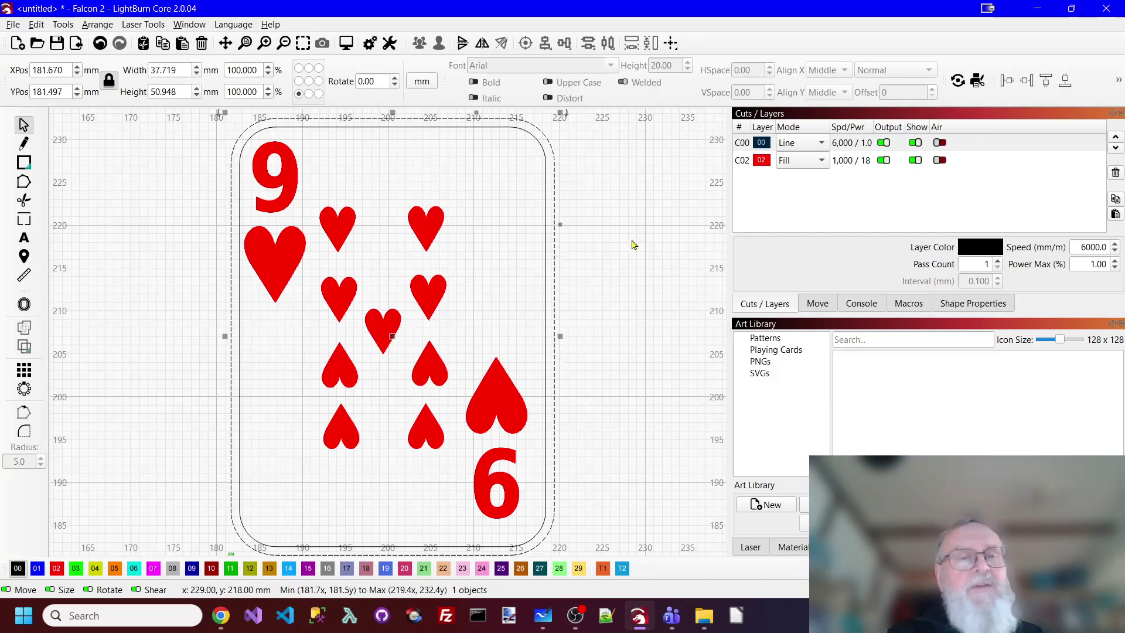
pyautogui.click(659, 348)
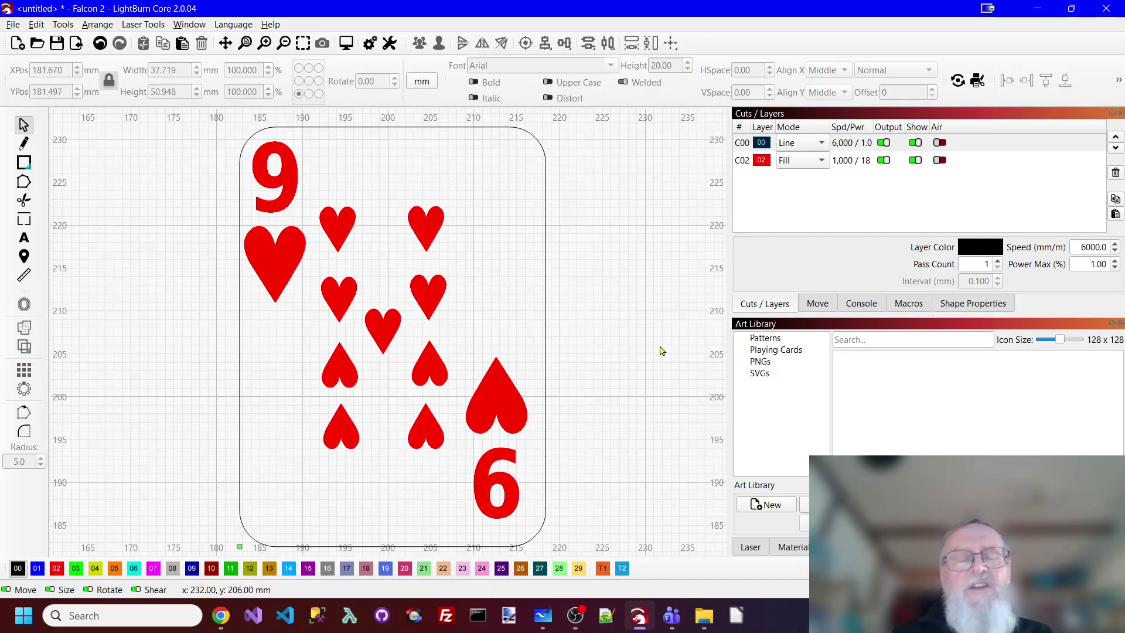
# Step: Offset the card outward by 0.5 mm, keeping outer shapes only and the original objects
pyautogui.click(545, 276)
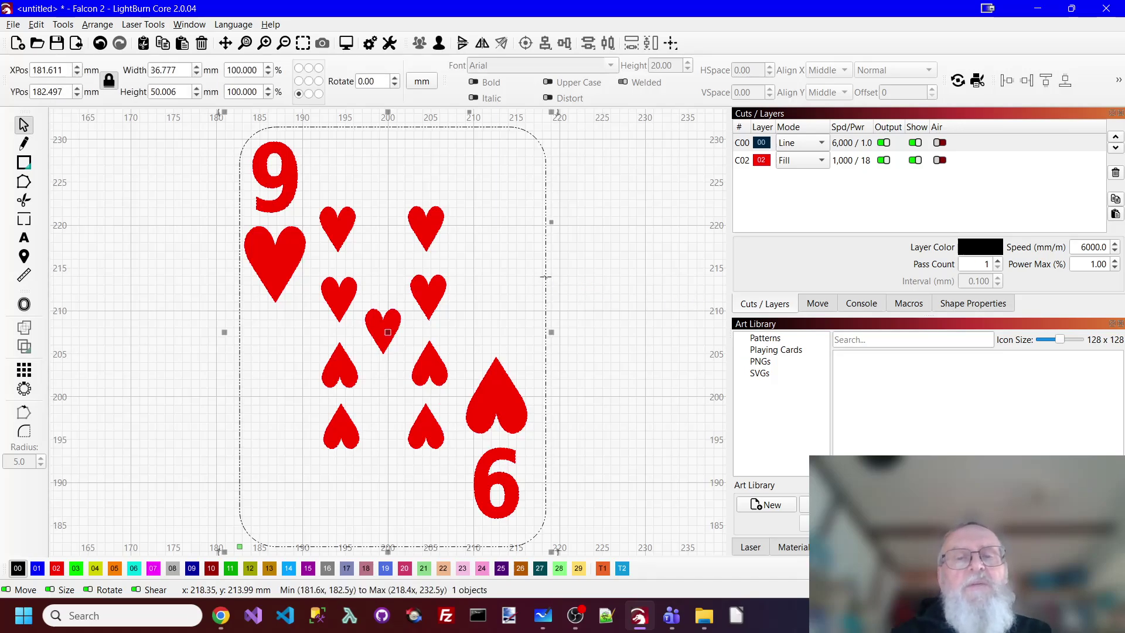
pyautogui.click(24, 305)
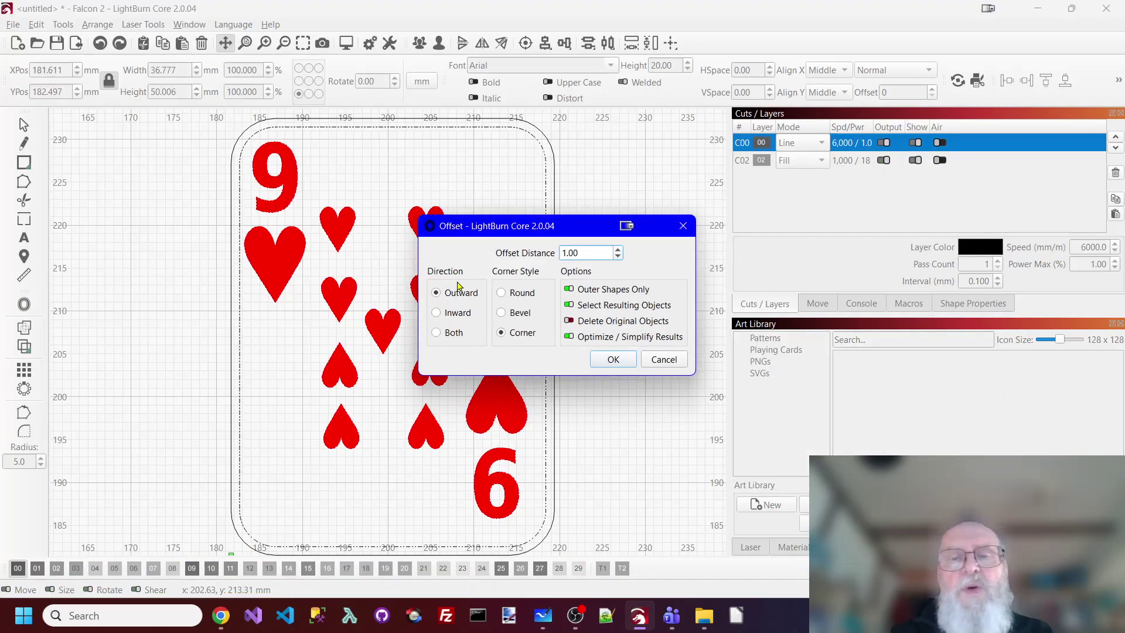
pyautogui.doubleClick(593, 252)
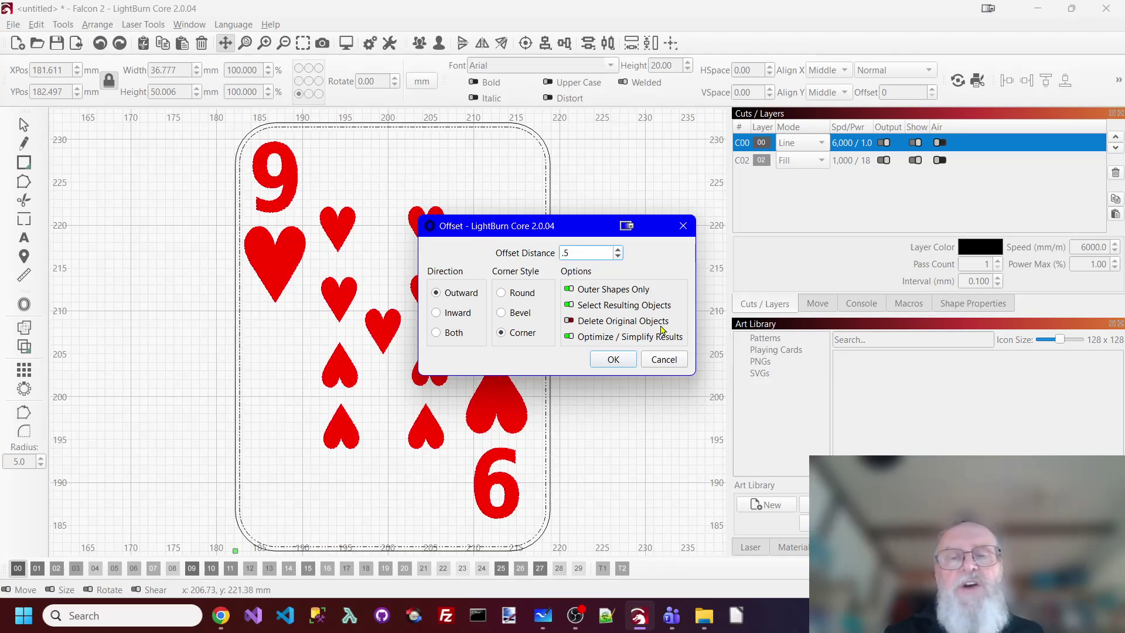
pyautogui.click(624, 361)
# Step: Group the new offset outline with the original card artwork
pyautogui.scroll(4, 589, 326)
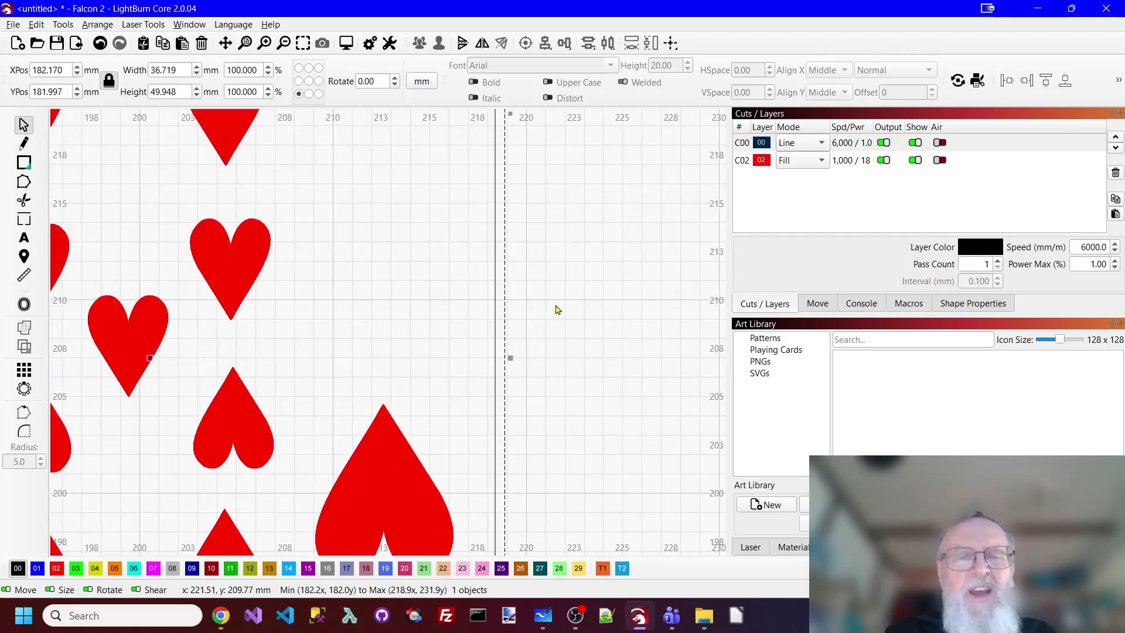
pyautogui.keyDown('shift'); pyautogui.click(494, 274); pyautogui.keyUp('shift')
pyautogui.rightClick(495, 275)
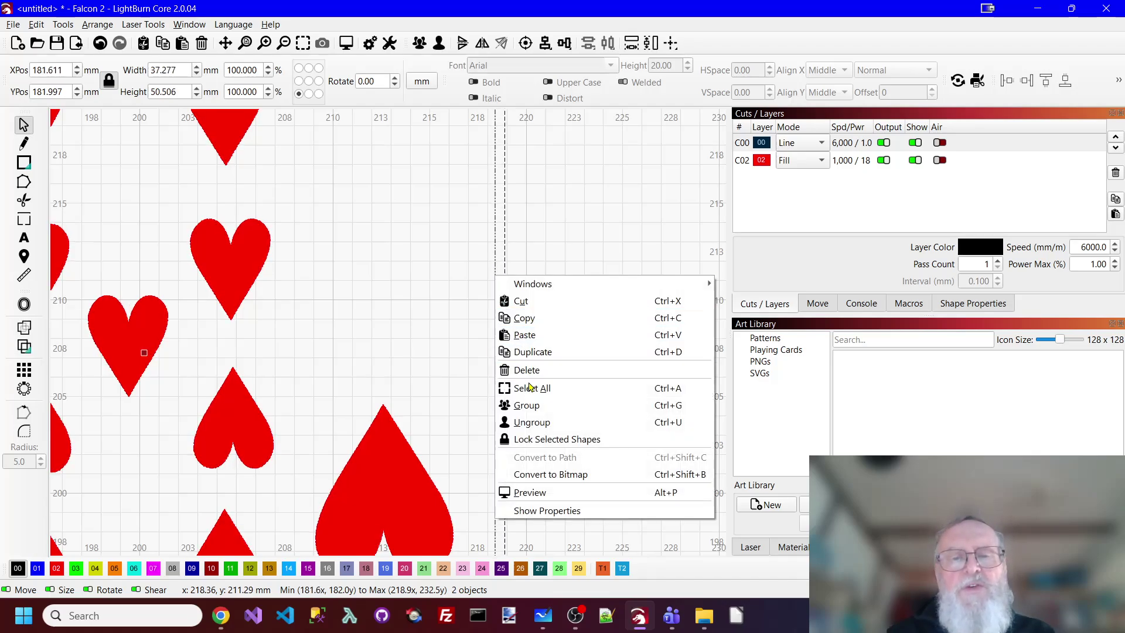
pyautogui.click(526, 405)
pyautogui.scroll(-4, 553, 336)
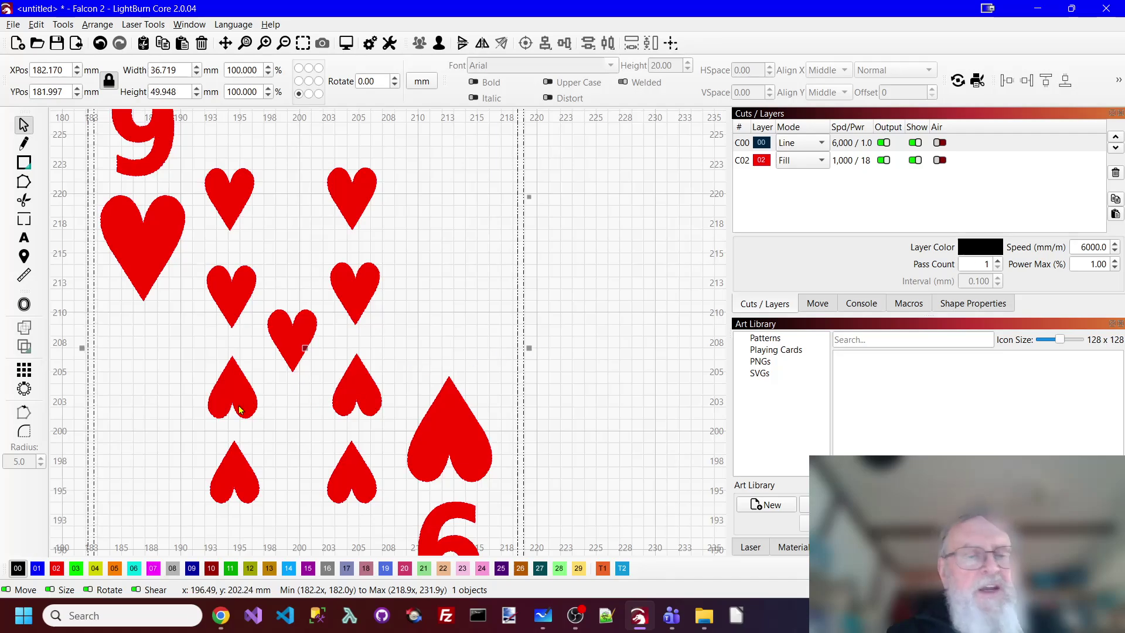
# Step: Try the grouped card on blue layer 01 and undo the layer change
pyautogui.click(37, 568)
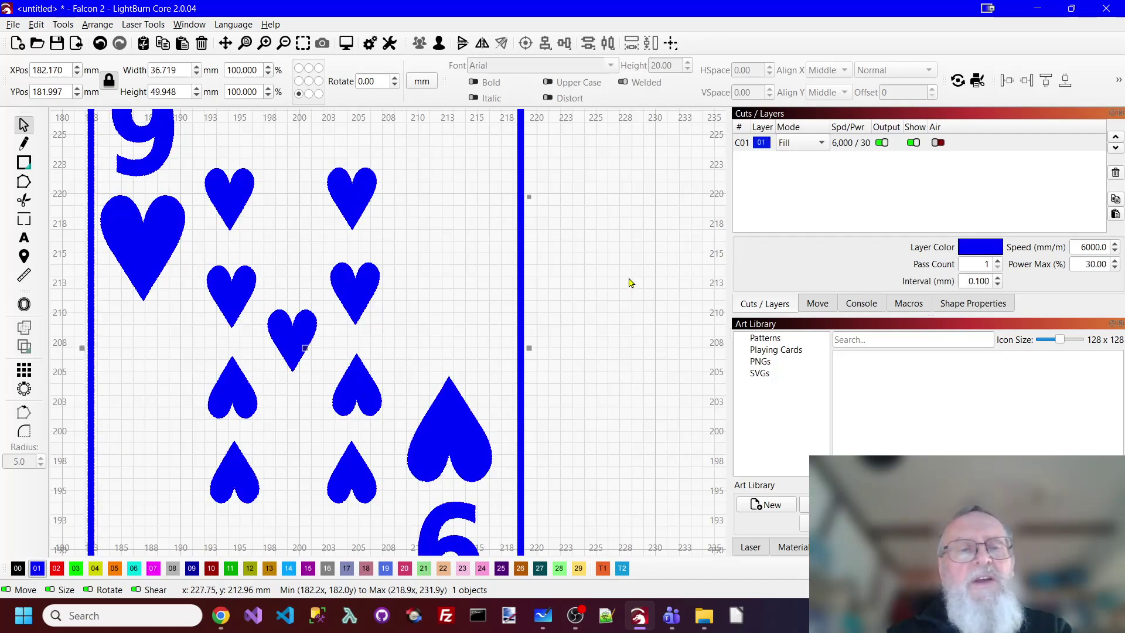
pyautogui.hotkey('ctrl', 'z')
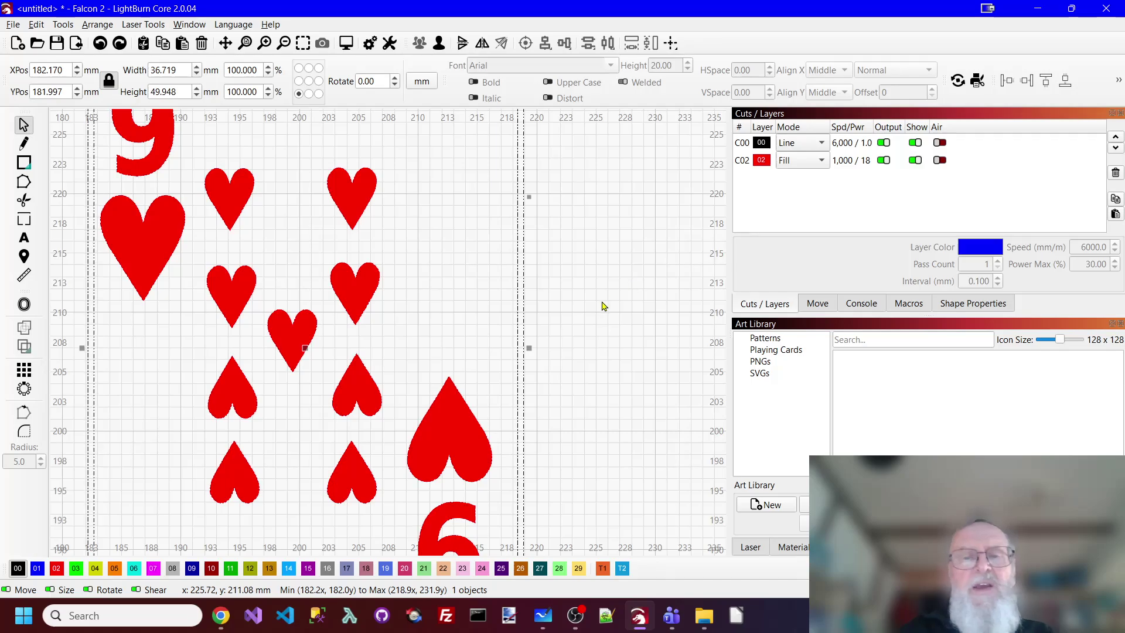
pyautogui.click(618, 241)
# Step: Assign the grouped card and its border to red fill layer 02
pyautogui.click(518, 241)
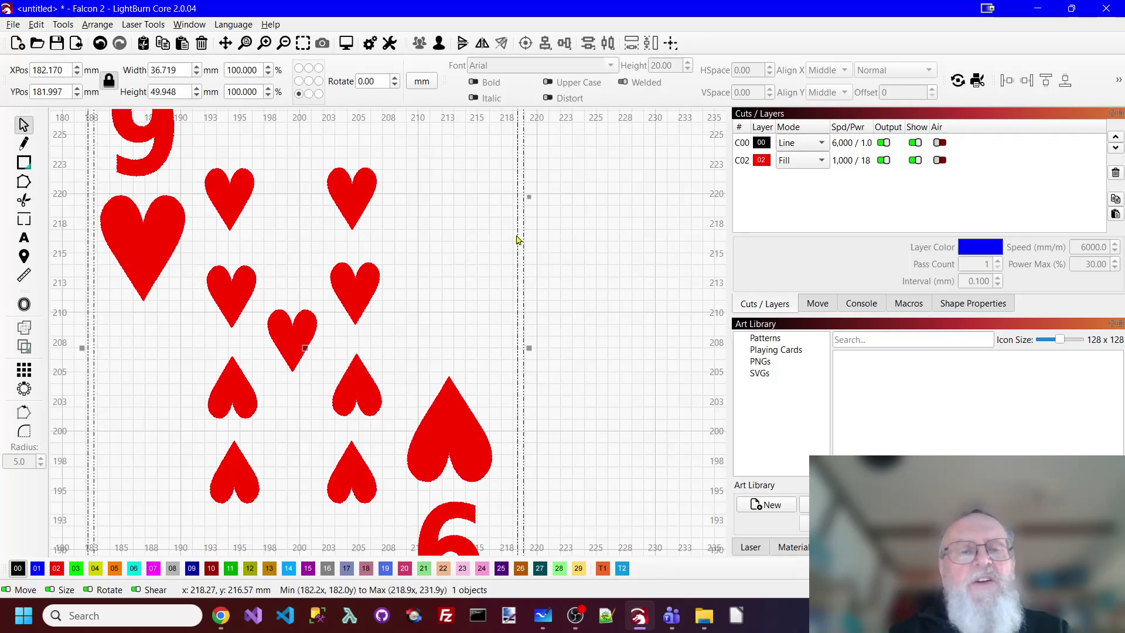
pyautogui.click(56, 568)
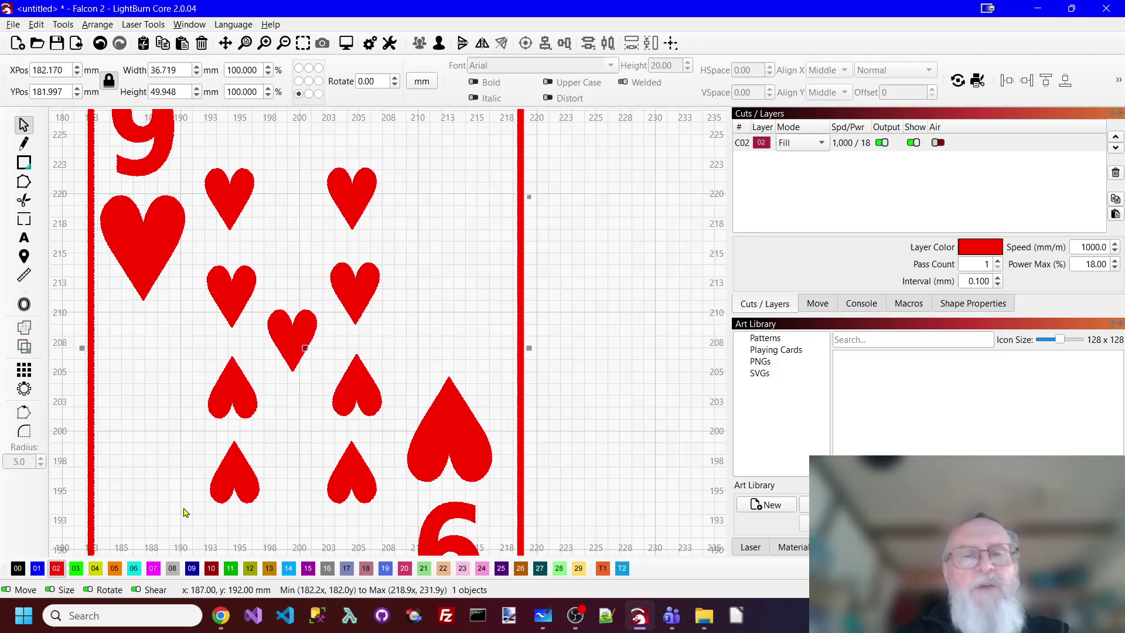
pyautogui.scroll(-3, 571, 252)
pyautogui.scroll(-1, 570, 252)
pyautogui.click(602, 242)
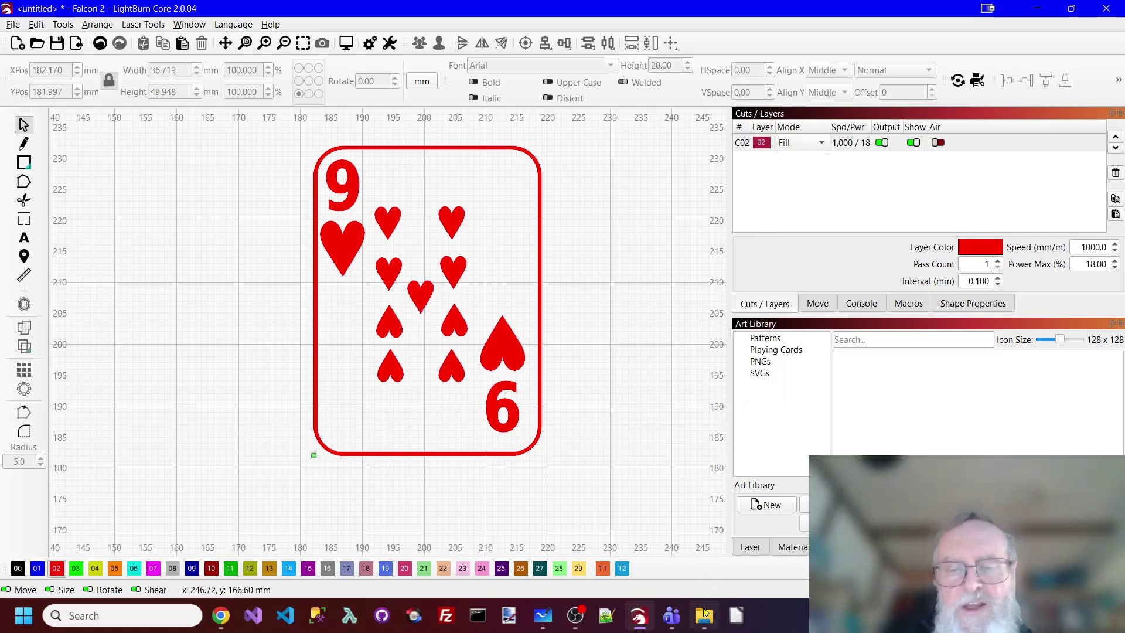
# Step: Switch to File Explorer, examine the art library files in C:\Double-A\_Library, and return to LightBurn
pyautogui.moveTo(705, 618)
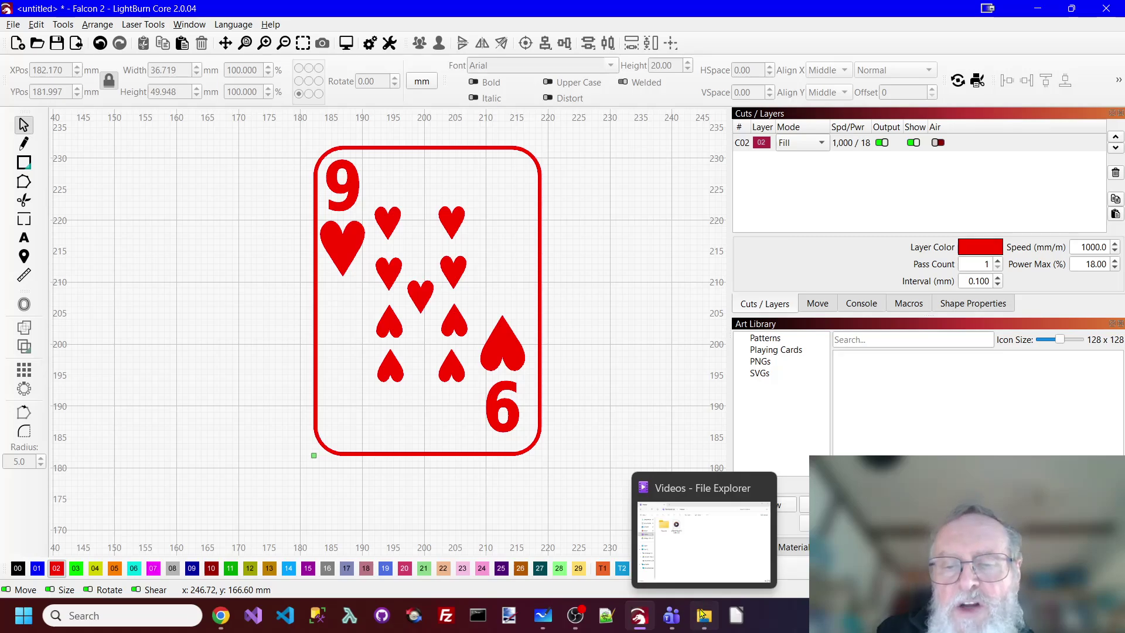
pyautogui.rightClick(705, 616)
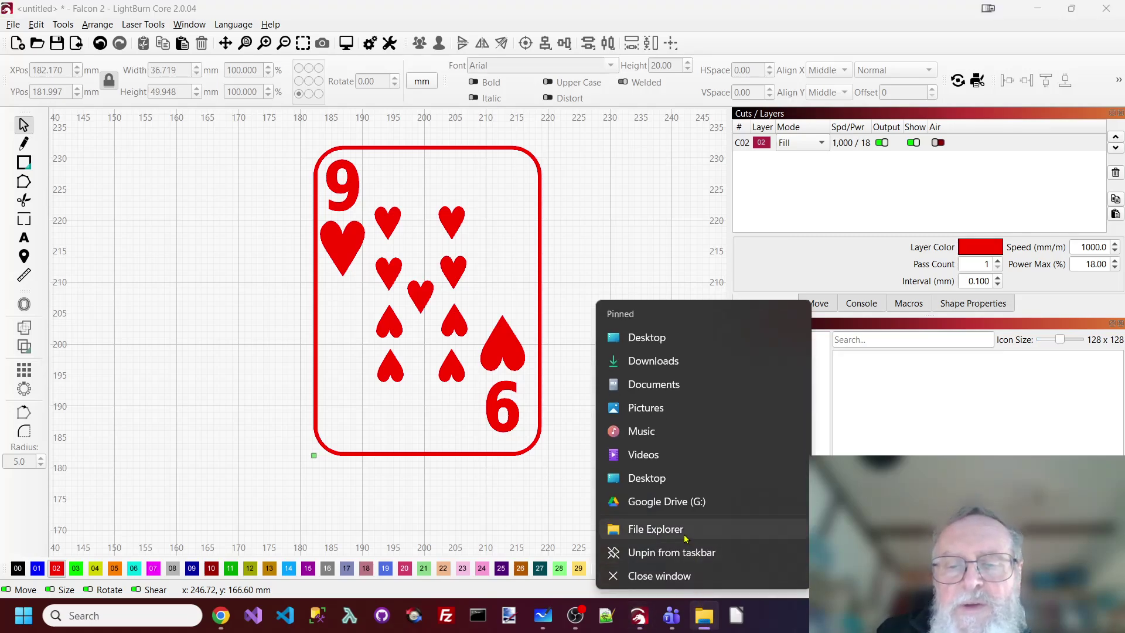
pyautogui.click(639, 484)
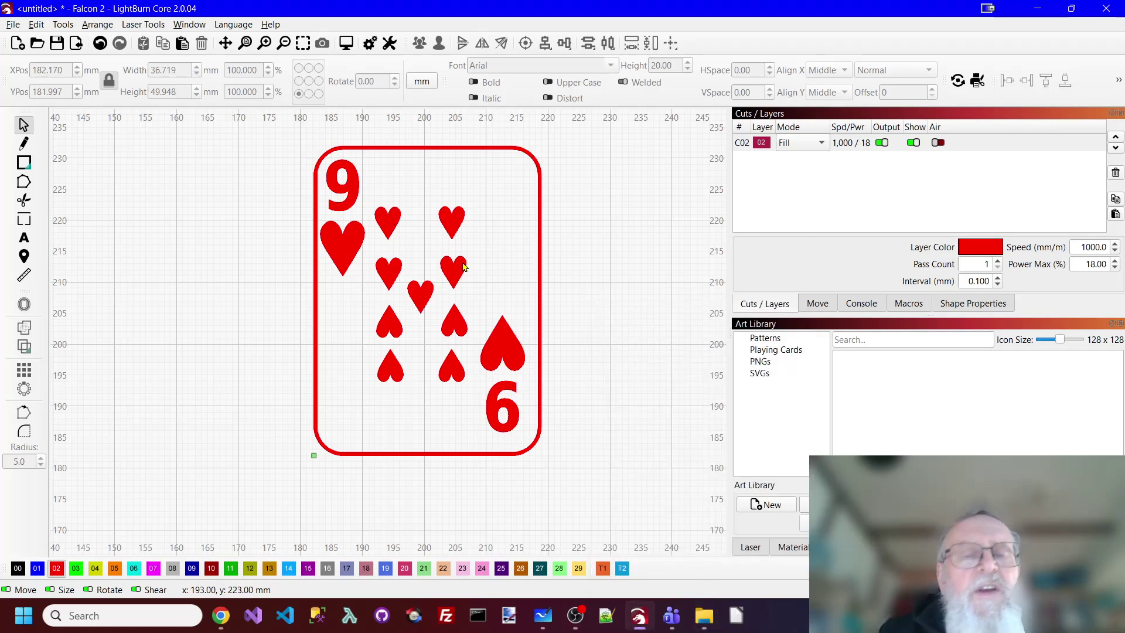
pyautogui.click(705, 616)
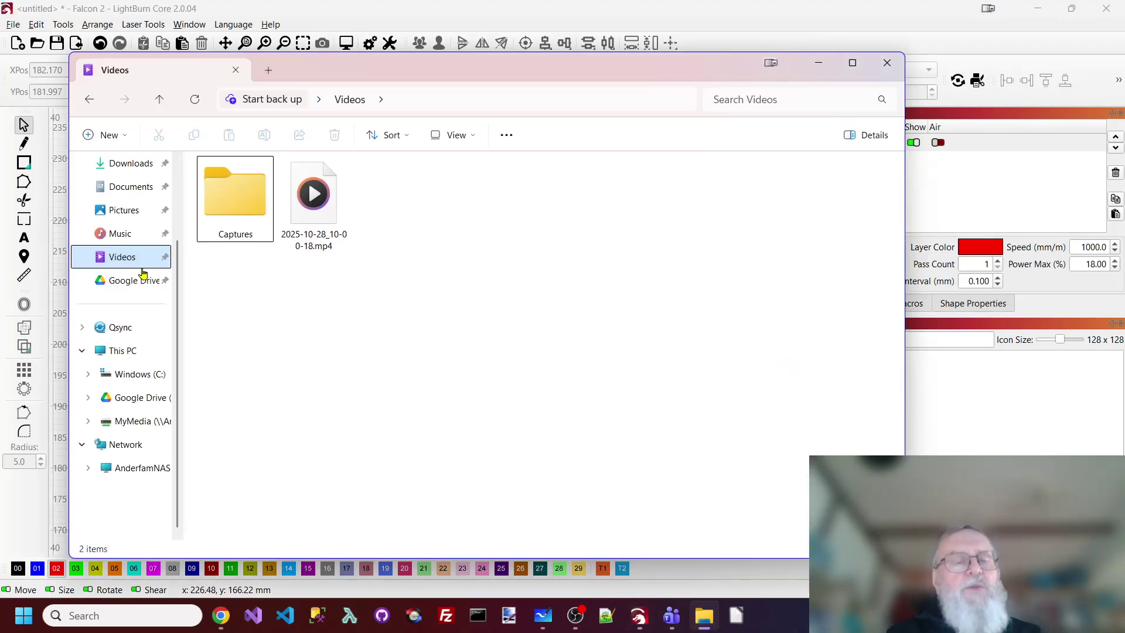
pyautogui.click(143, 375)
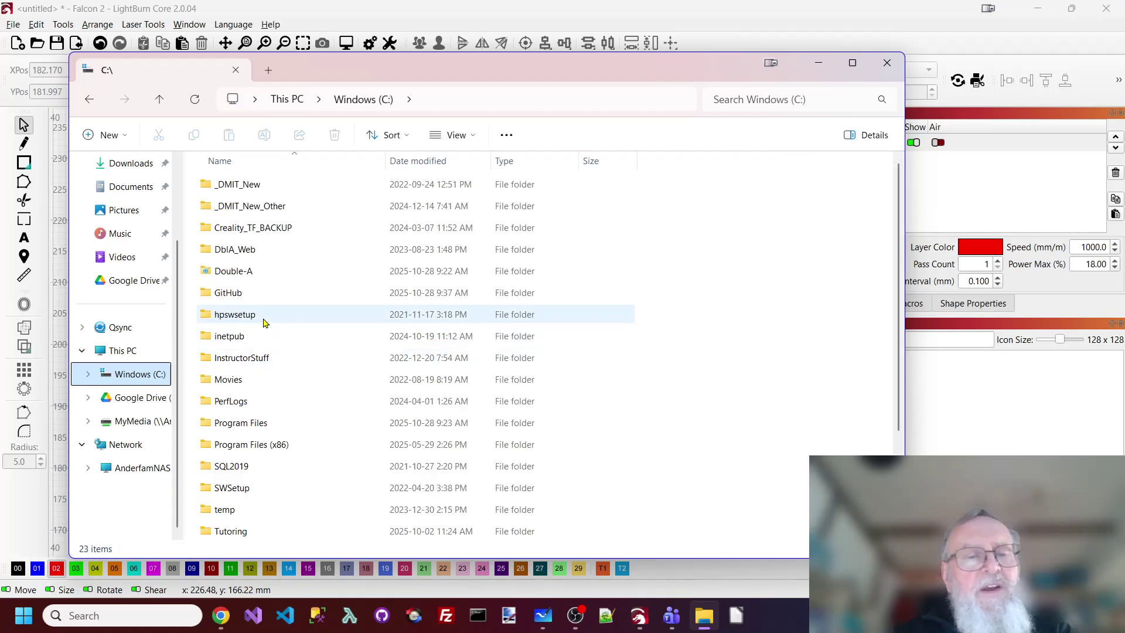
pyautogui.doubleClick(243, 272)
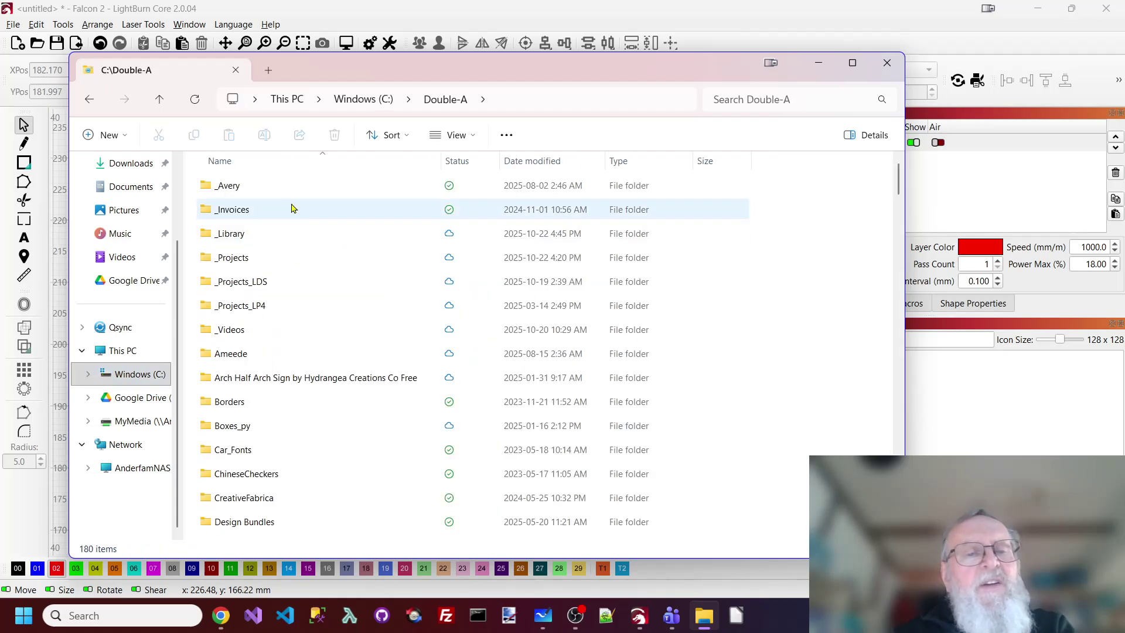
pyautogui.doubleClick(239, 235)
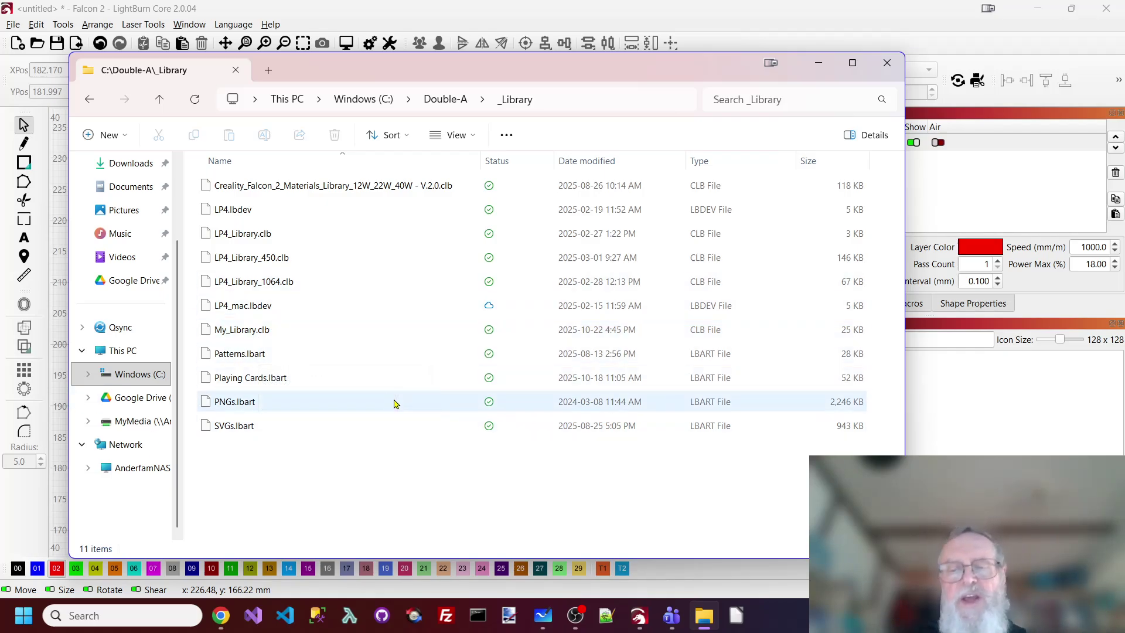
pyautogui.click(752, 15)
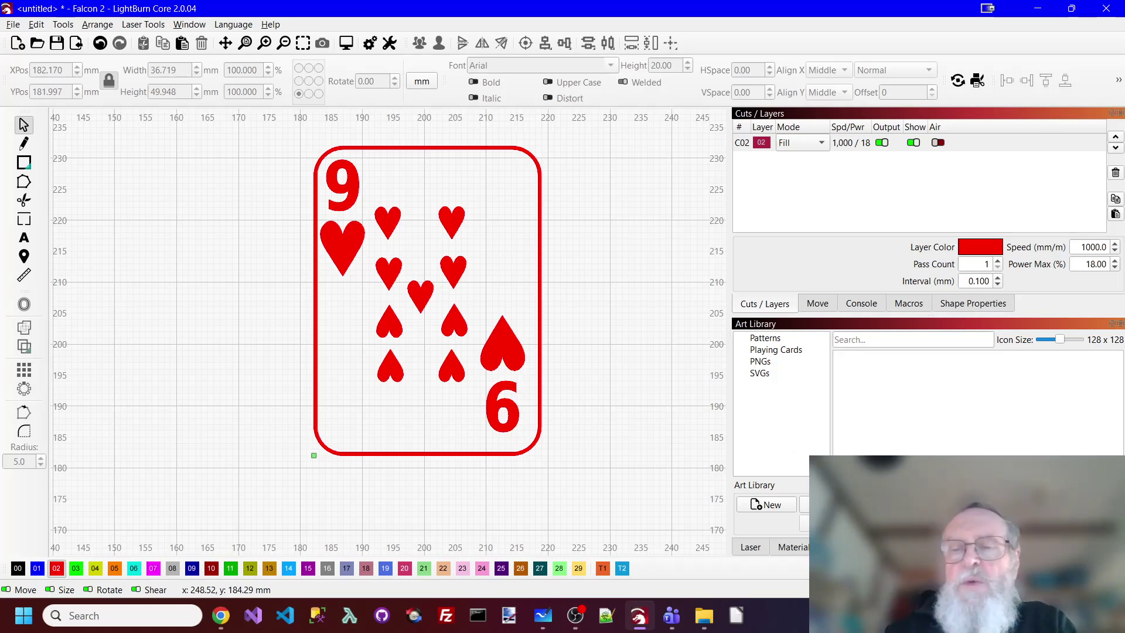
# Step: Open the Playing Cards art library and add the grouped nine of hearts card to it as 9_of_Hearts
pyautogui.click(798, 352)
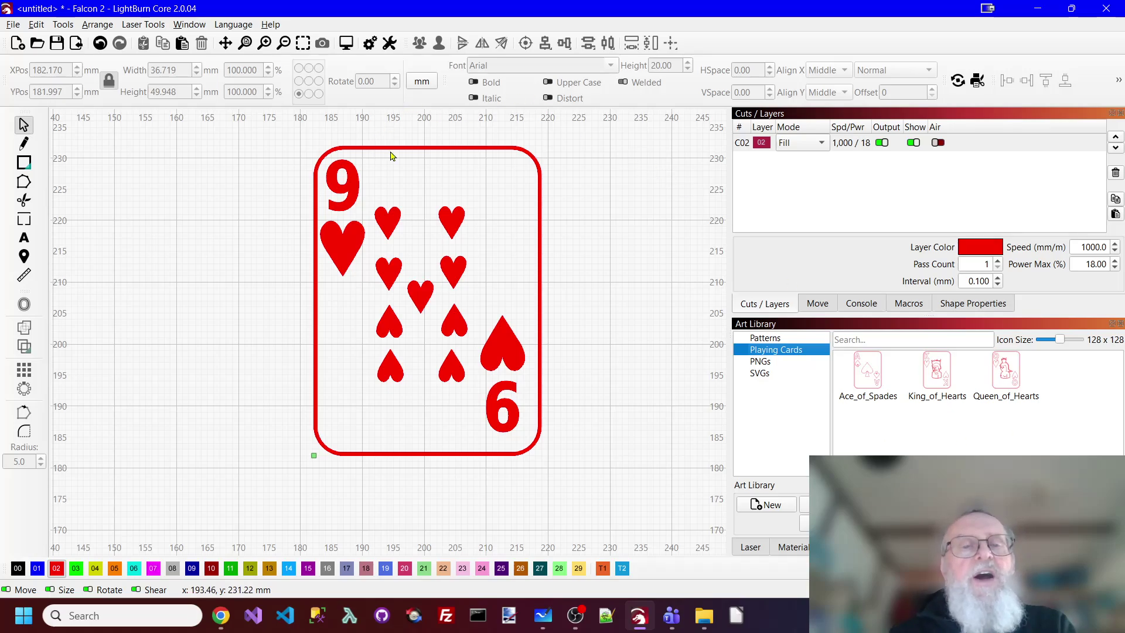
pyautogui.moveTo(287, 128); pyautogui.dragTo(638, 522)
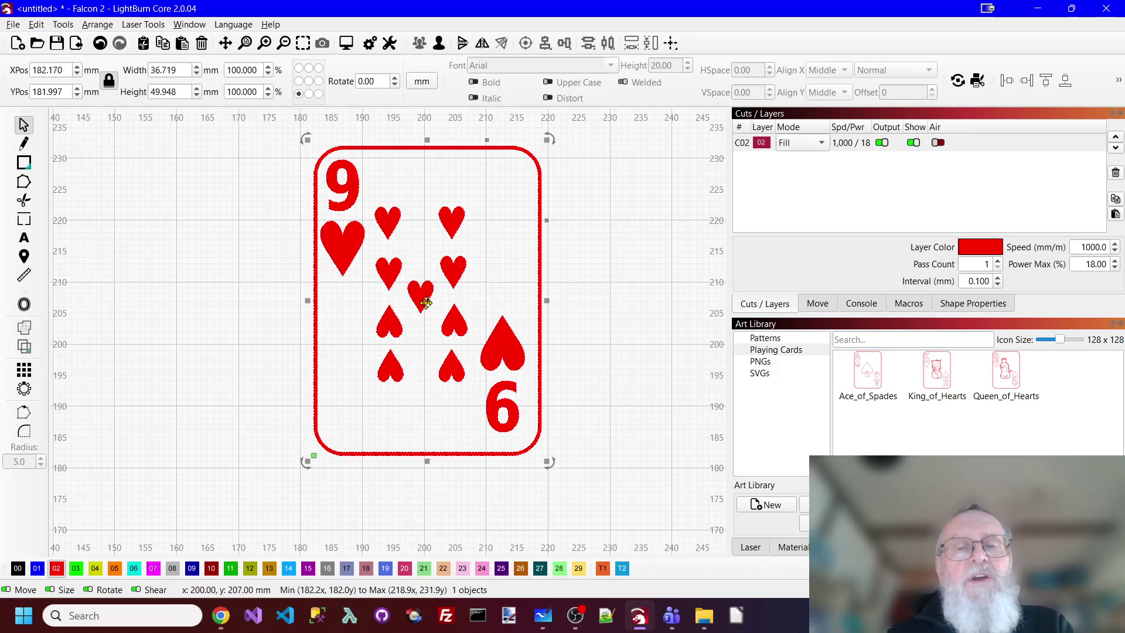
pyautogui.moveTo(426, 302); pyautogui.dragTo(371, 324)
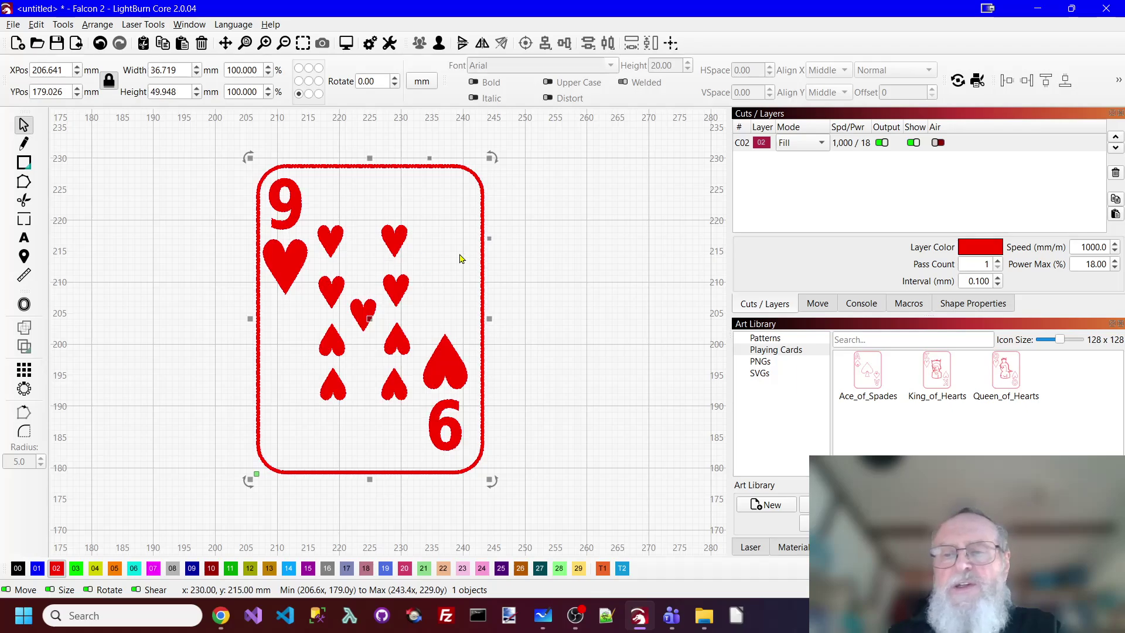
pyautogui.click(548, 253)
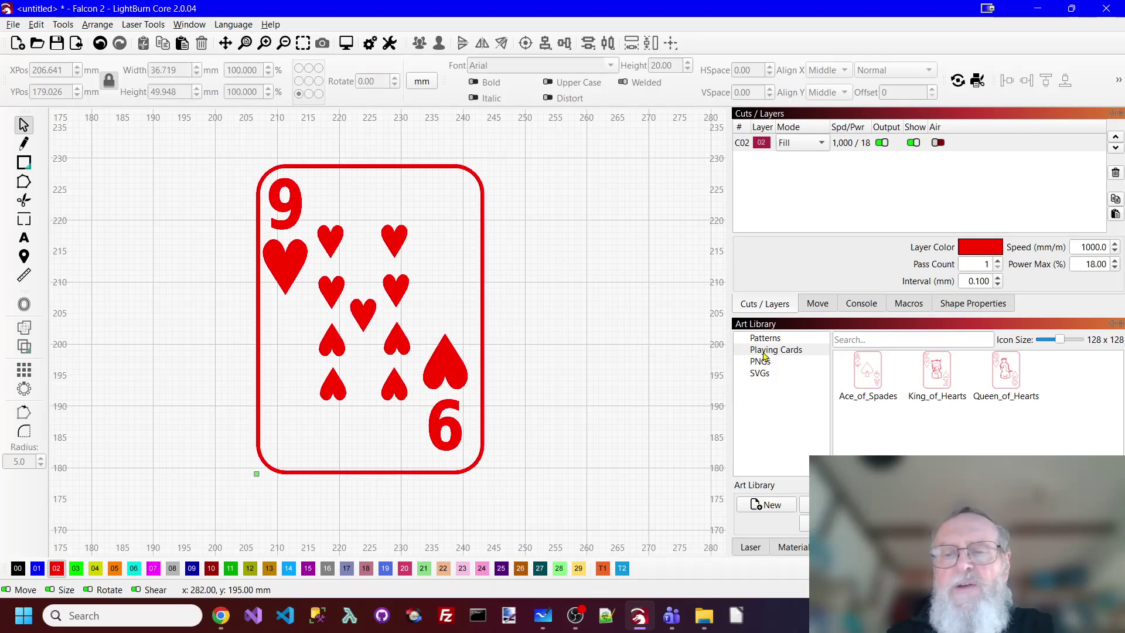
pyautogui.click(434, 269)
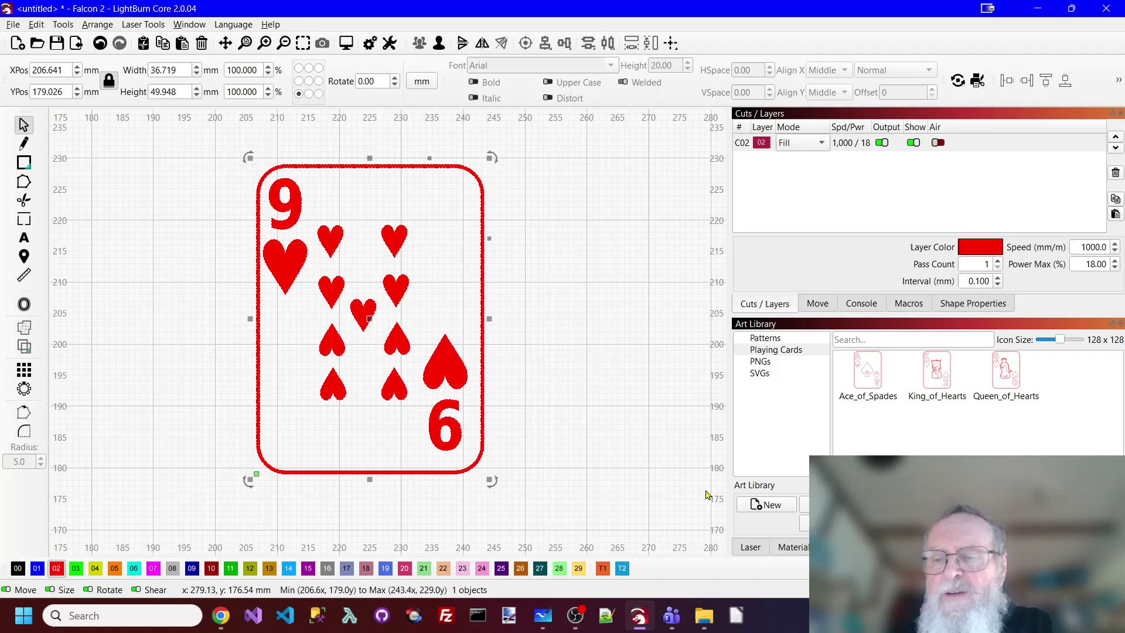
pyautogui.click(768, 505)
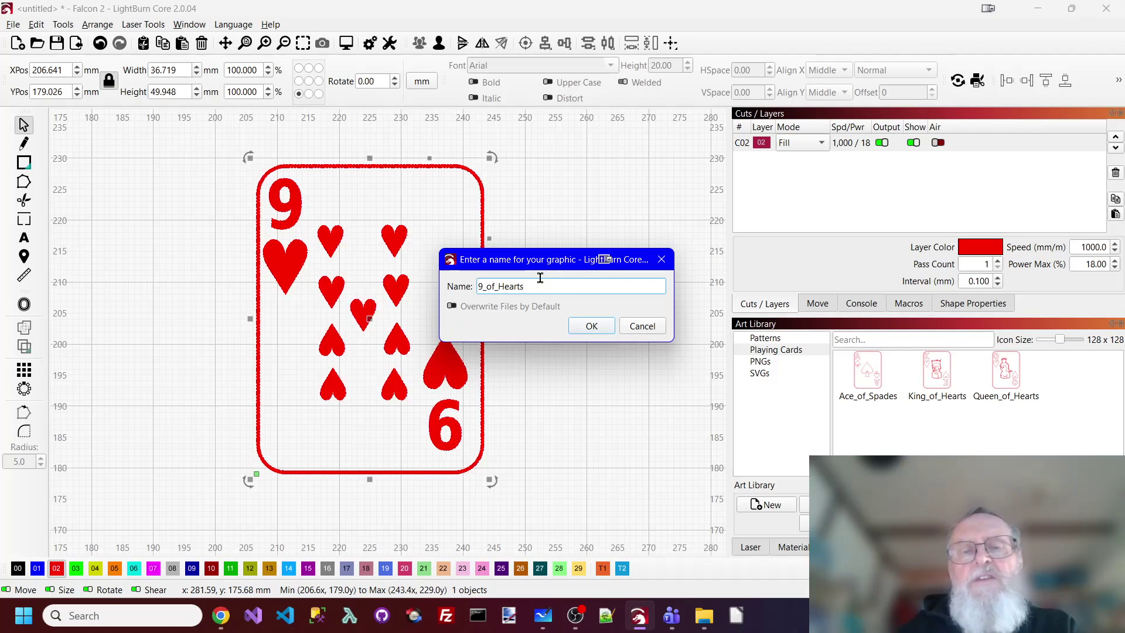
pyautogui.click(612, 332)
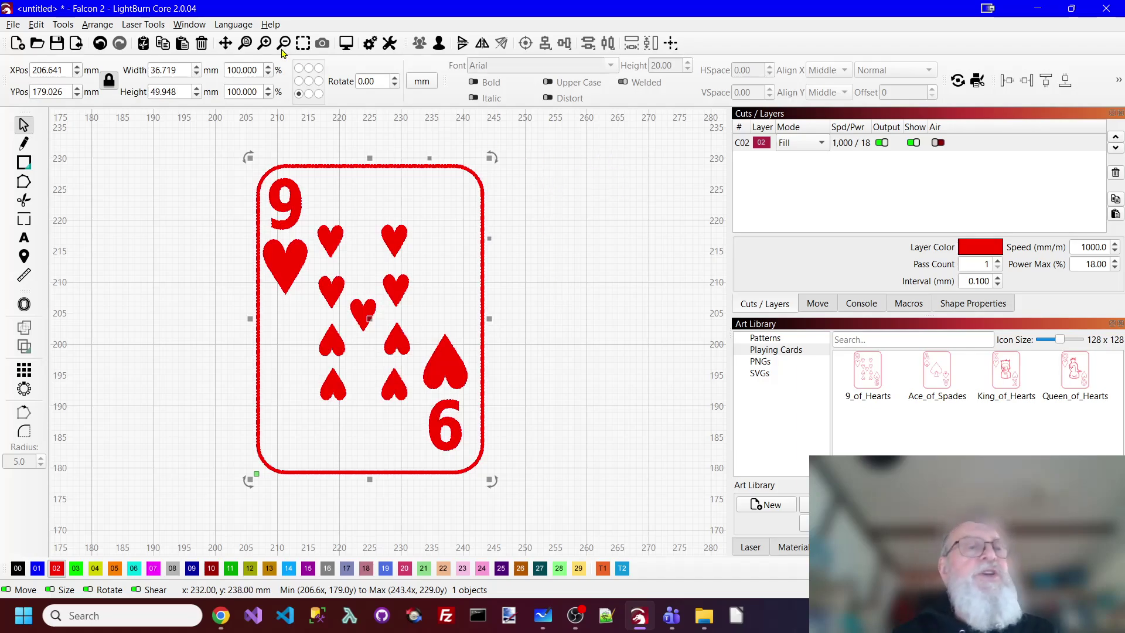
# Step: Start exporting the selected card as an SVG file and open the MySVGs\PlayingCards folder as the destination
pyautogui.click(13, 26)
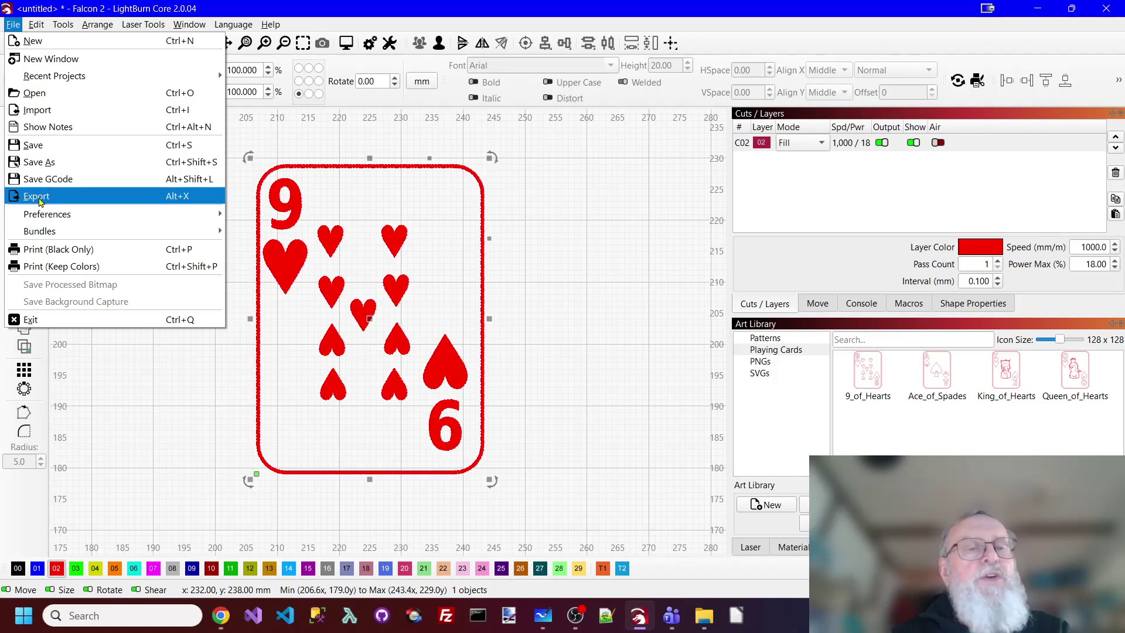
pyautogui.click(40, 200)
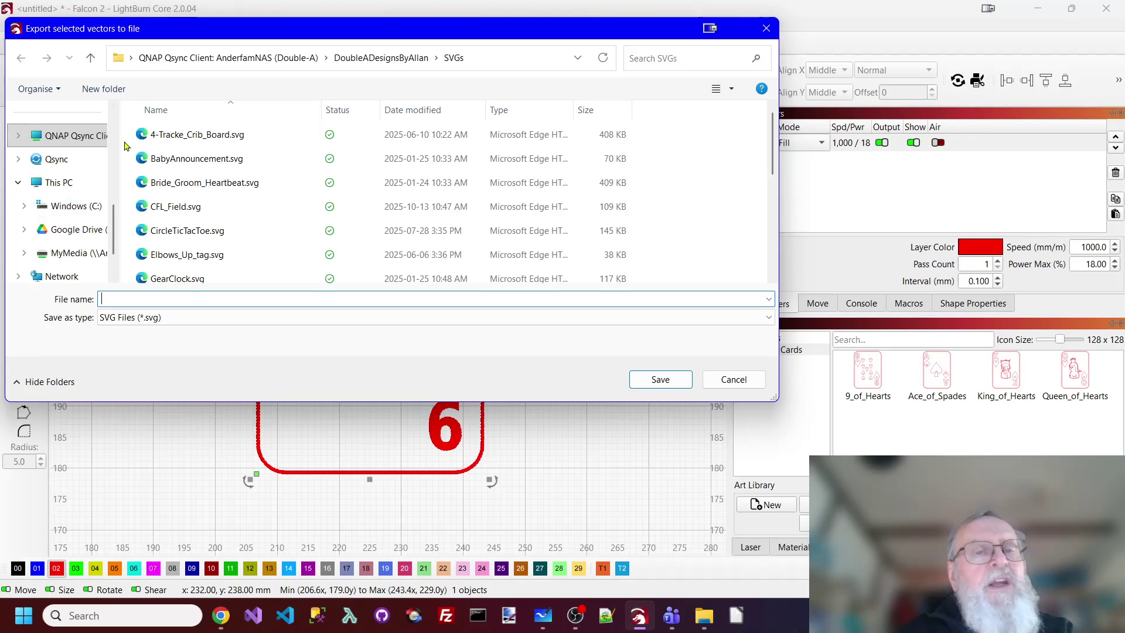
pyautogui.click(284, 59)
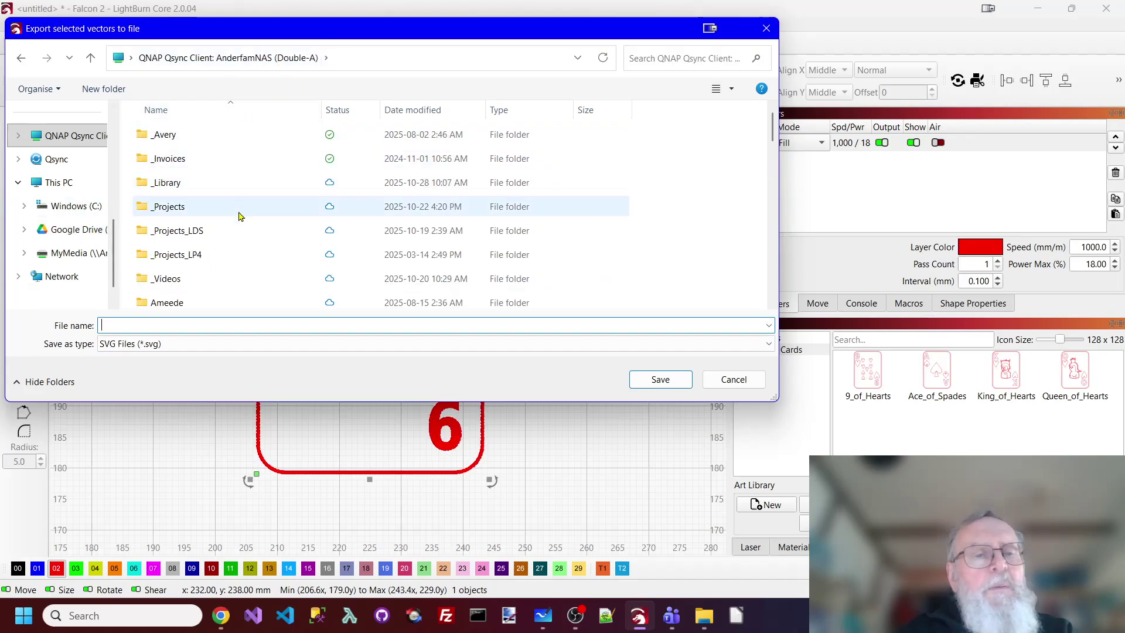
pyautogui.scroll(-1, 238, 202)
pyautogui.scroll(-12, 239, 199)
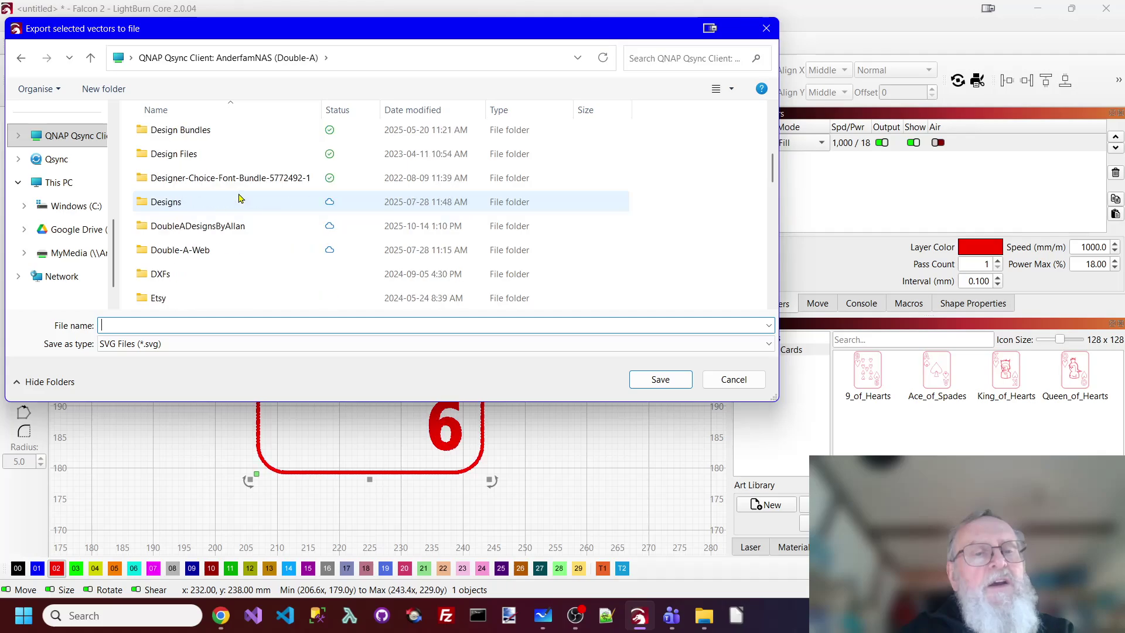
pyautogui.scroll(-1, 243, 195)
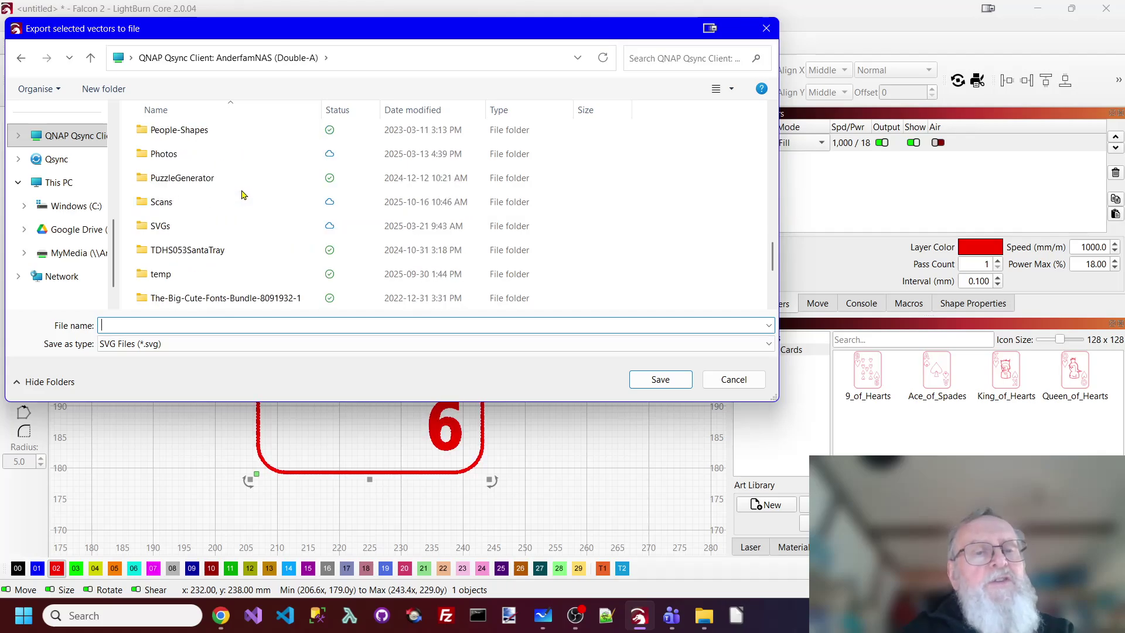
pyautogui.scroll(2, 228, 178)
pyautogui.doubleClick(167, 156)
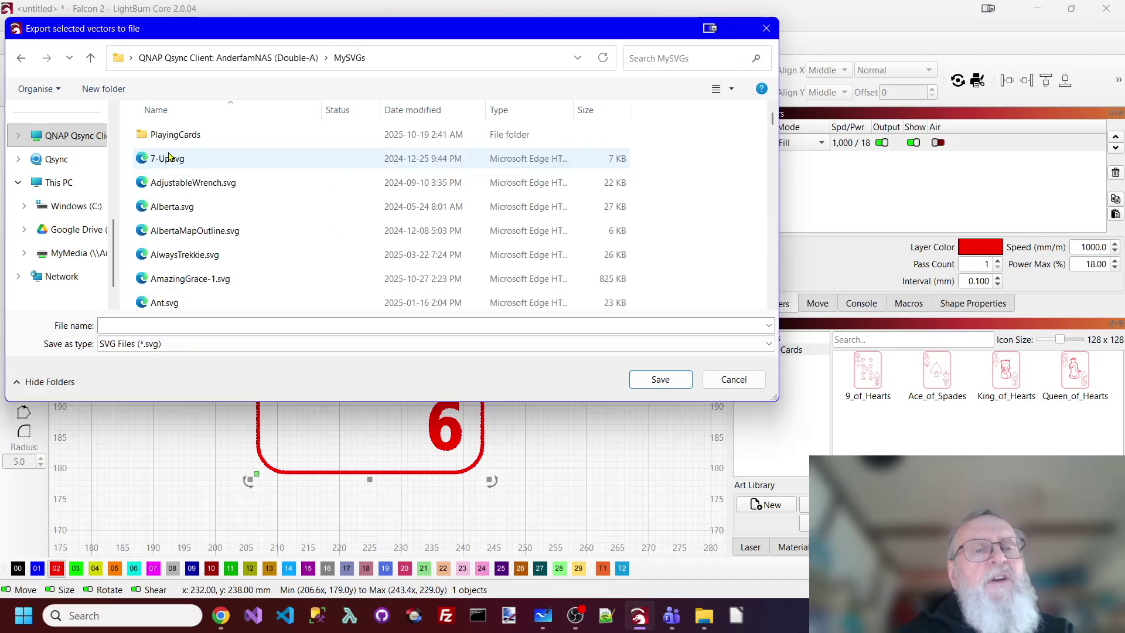
pyautogui.doubleClick(169, 133)
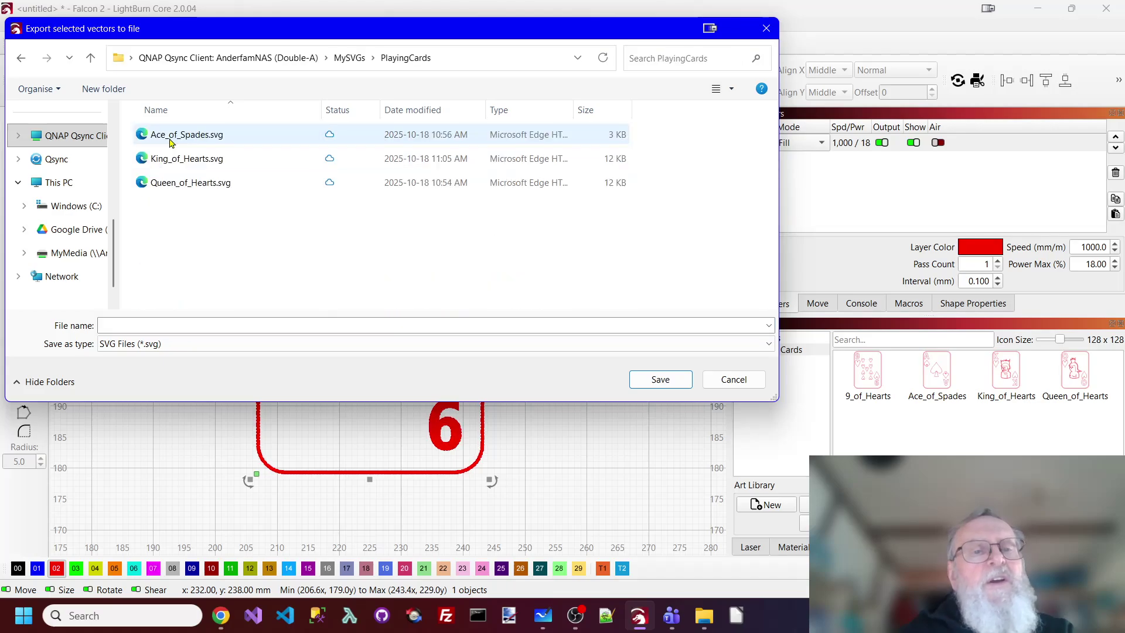
# Step: Name the exported SVG 9_of_Hearts and save it in the PlayingCards folder
pyautogui.click(158, 324)
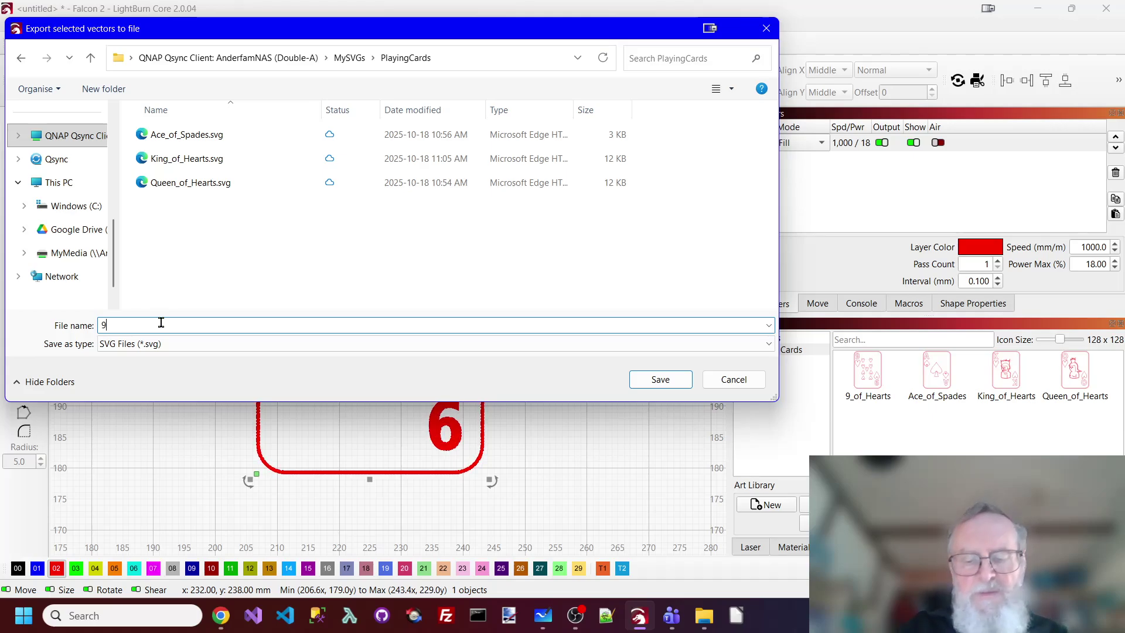
pyautogui.write('9_0f_Hearts')
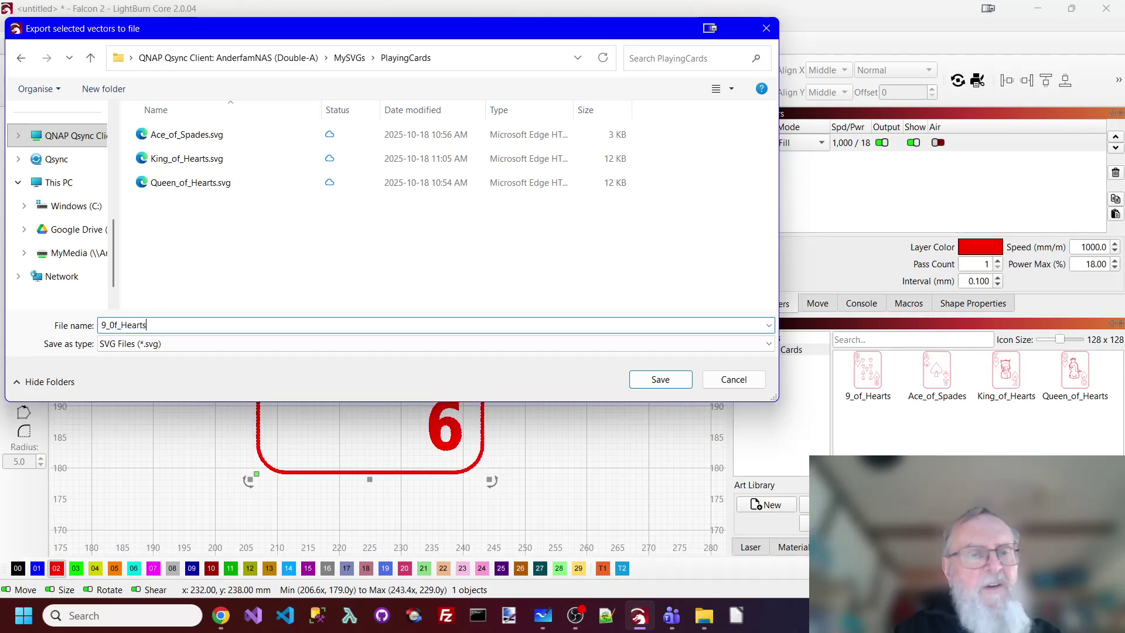
pyautogui.click(110, 325)
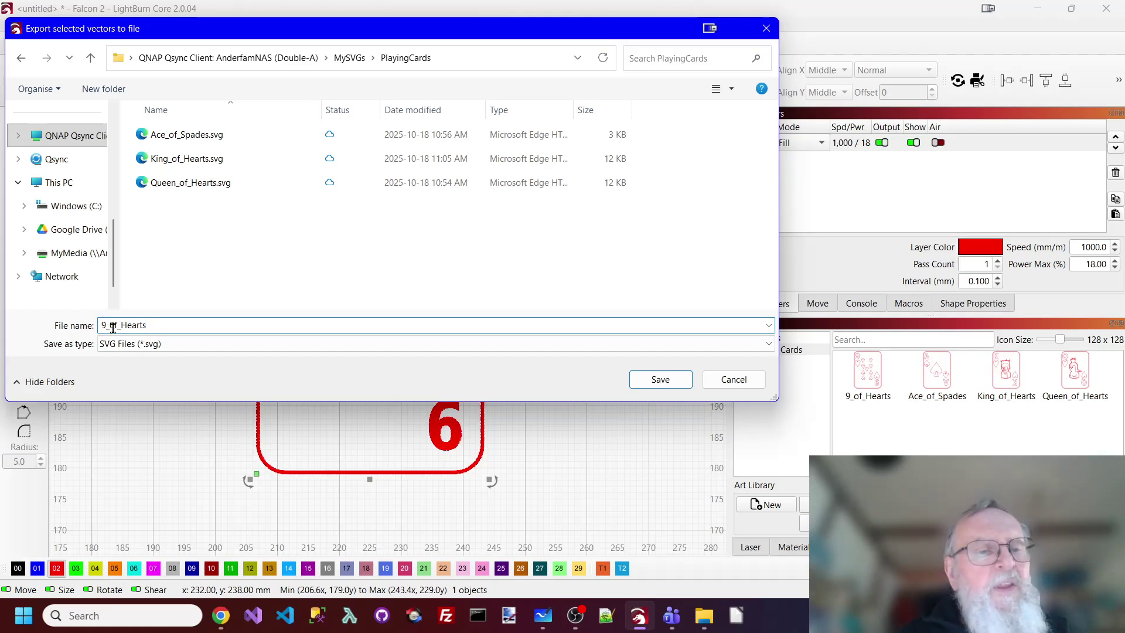
pyautogui.press('BackSpace')
pyautogui.write('o')
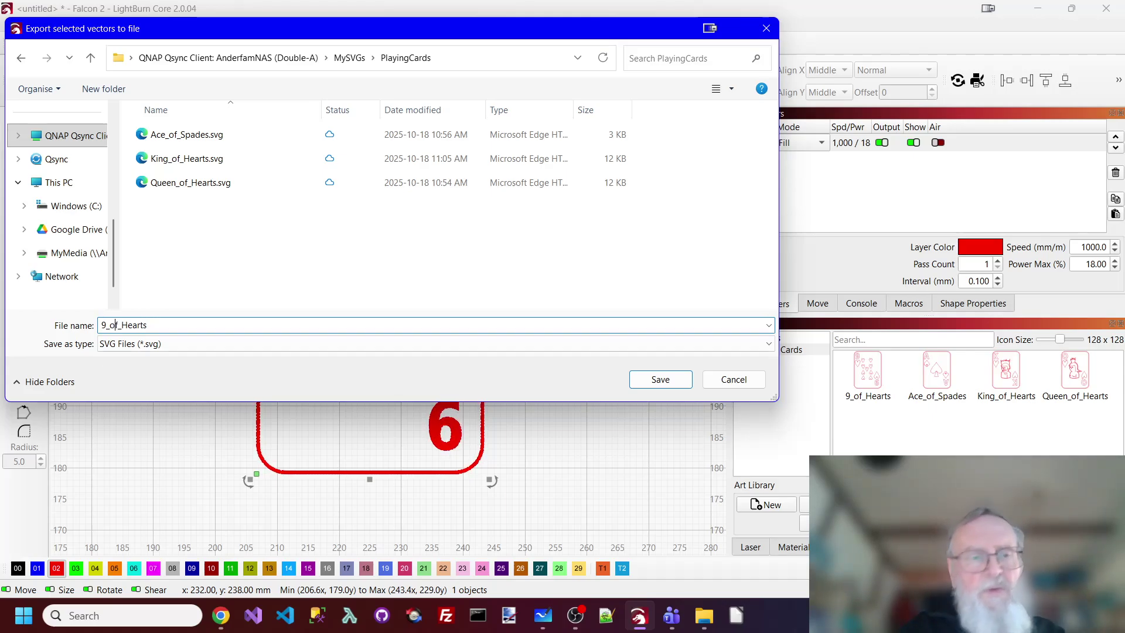
pyautogui.click(662, 380)
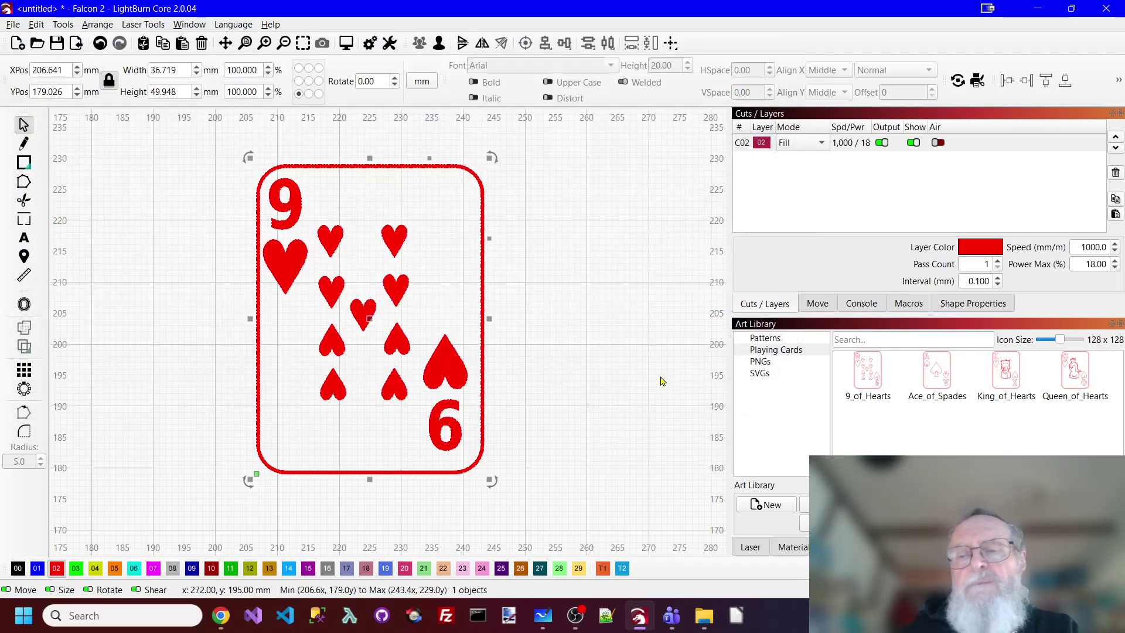
# Step: Delete the nine of hearts from the workspace and place King_of_Hearts and Queen_of_Hearts from the art library side by side
pyautogui.click(480, 275)
pyautogui.press('Delete')
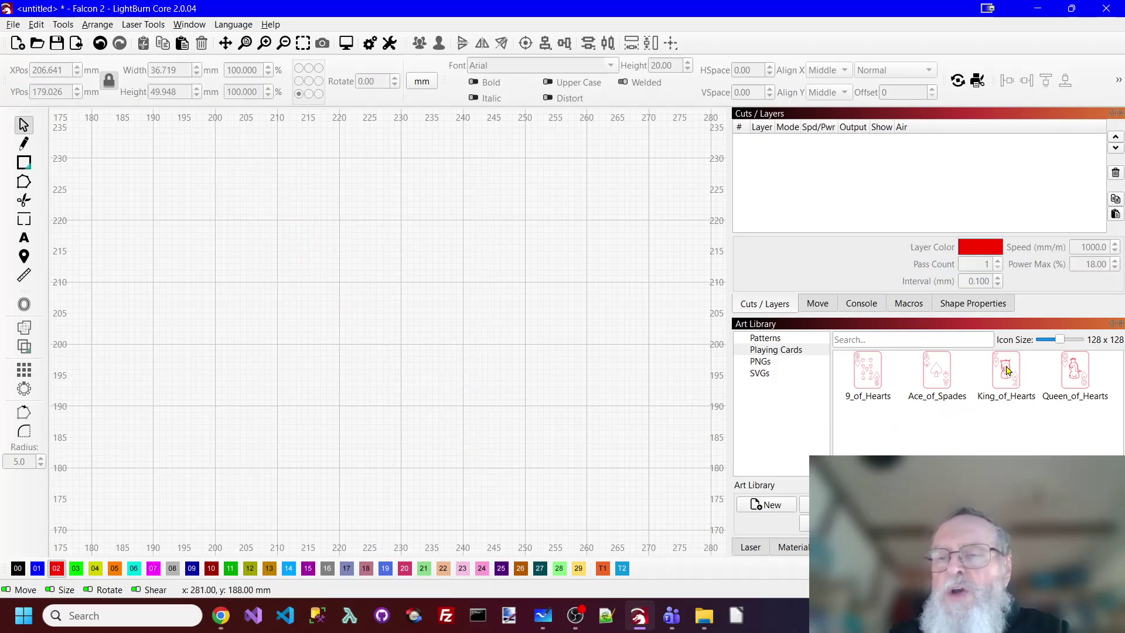
pyautogui.moveTo(1007, 369); pyautogui.dragTo(477, 326)
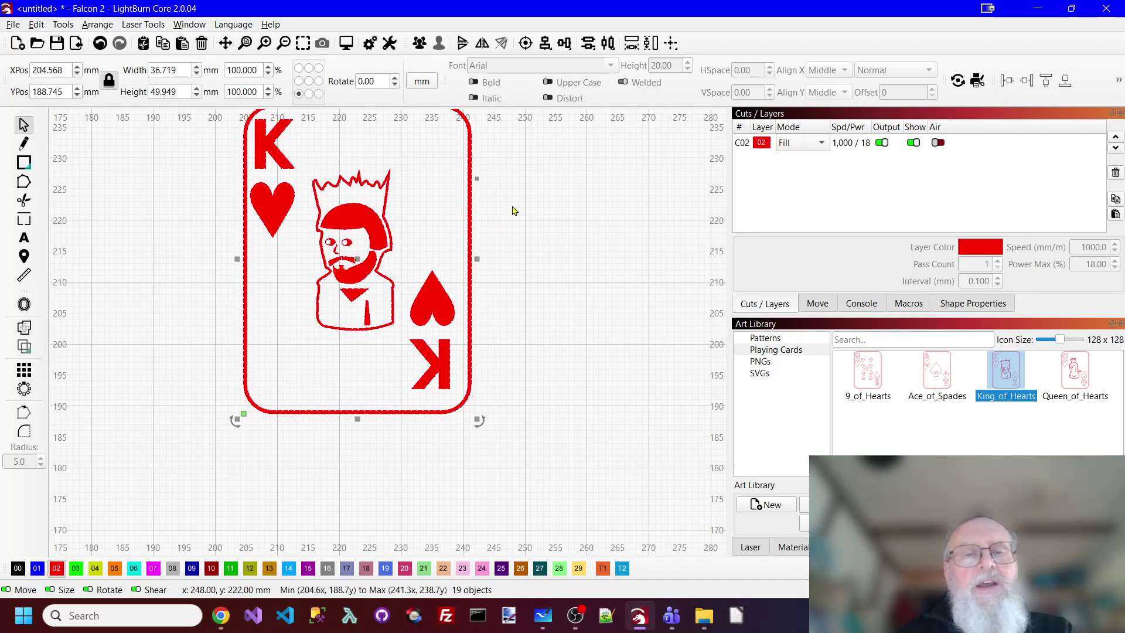
pyautogui.scroll(-2, 514, 208)
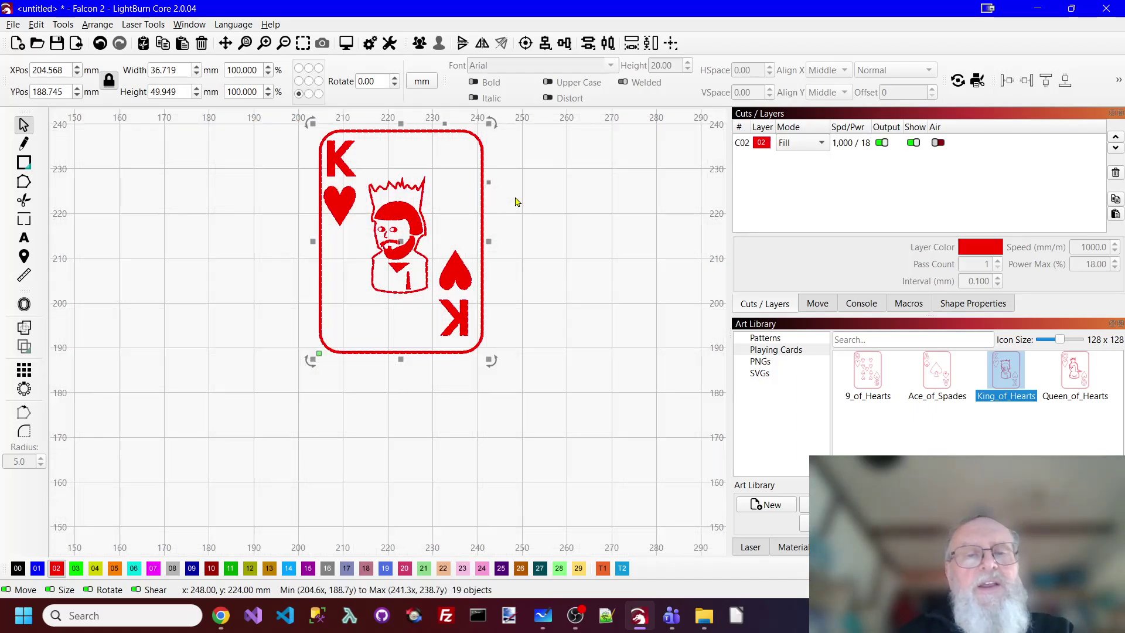
pyautogui.click(509, 248)
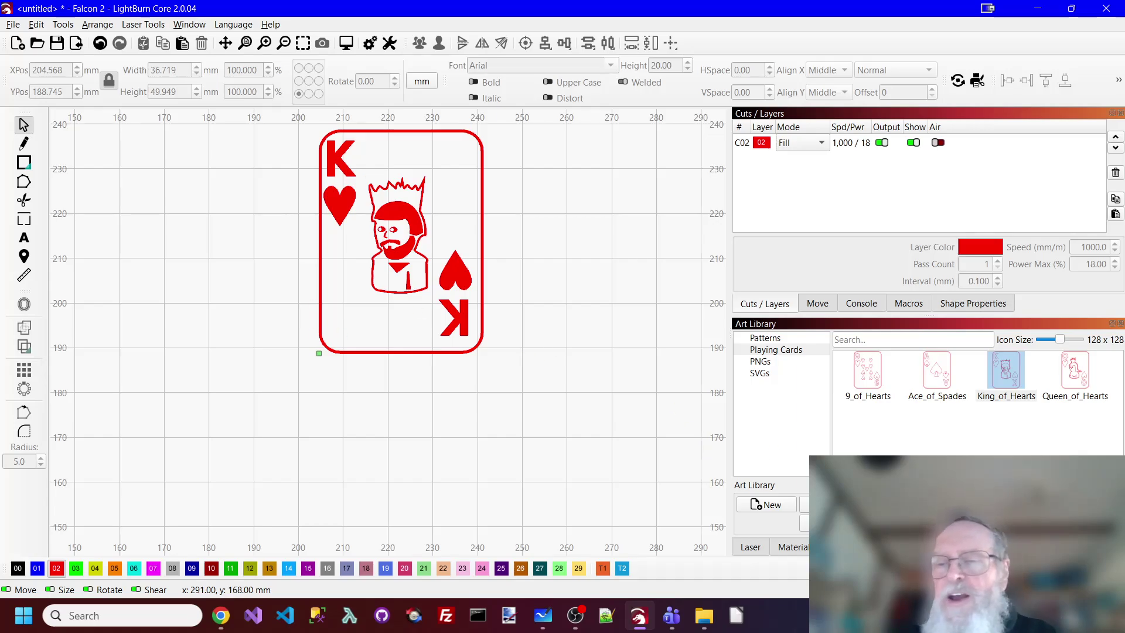
pyautogui.moveTo(1075, 369); pyautogui.dragTo(207, 239)
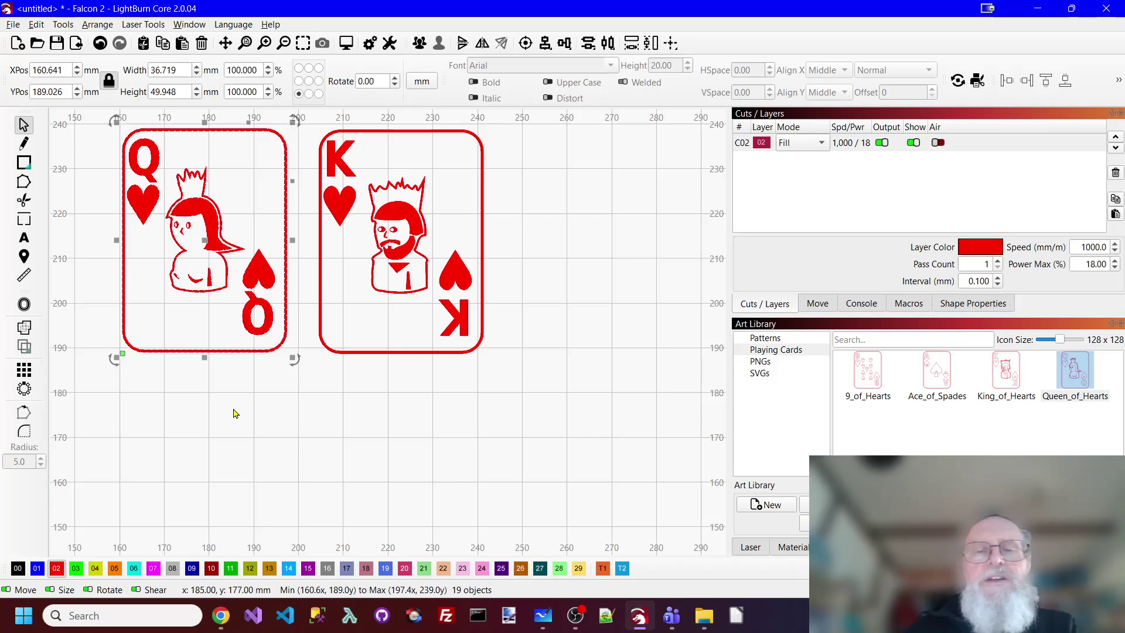
pyautogui.click(600, 217)
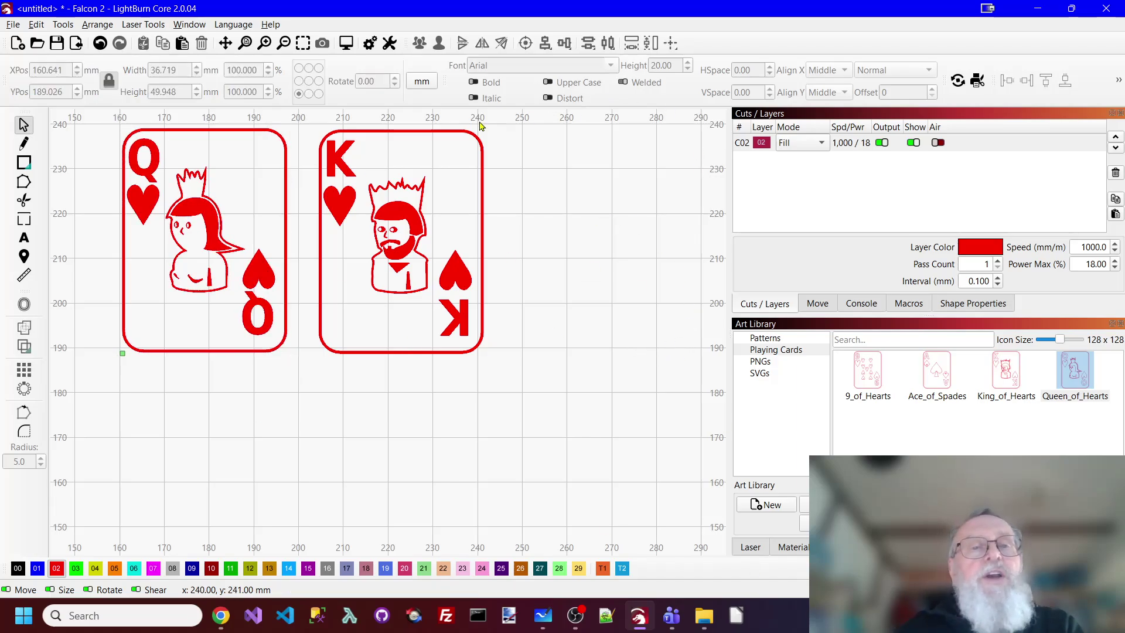
# Step: Set fill layer C02 to 6000 mm/min speed, 25% maximum power and 4% overscanning
pyautogui.doubleClick(842, 149)
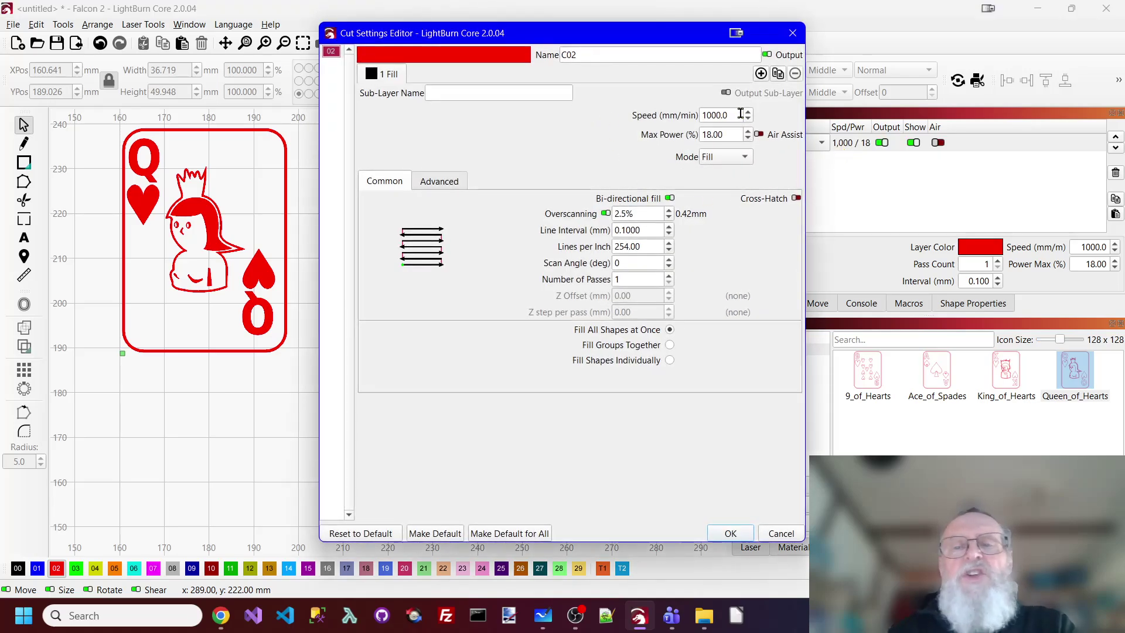
pyautogui.doubleClick(741, 115)
pyautogui.write('6')
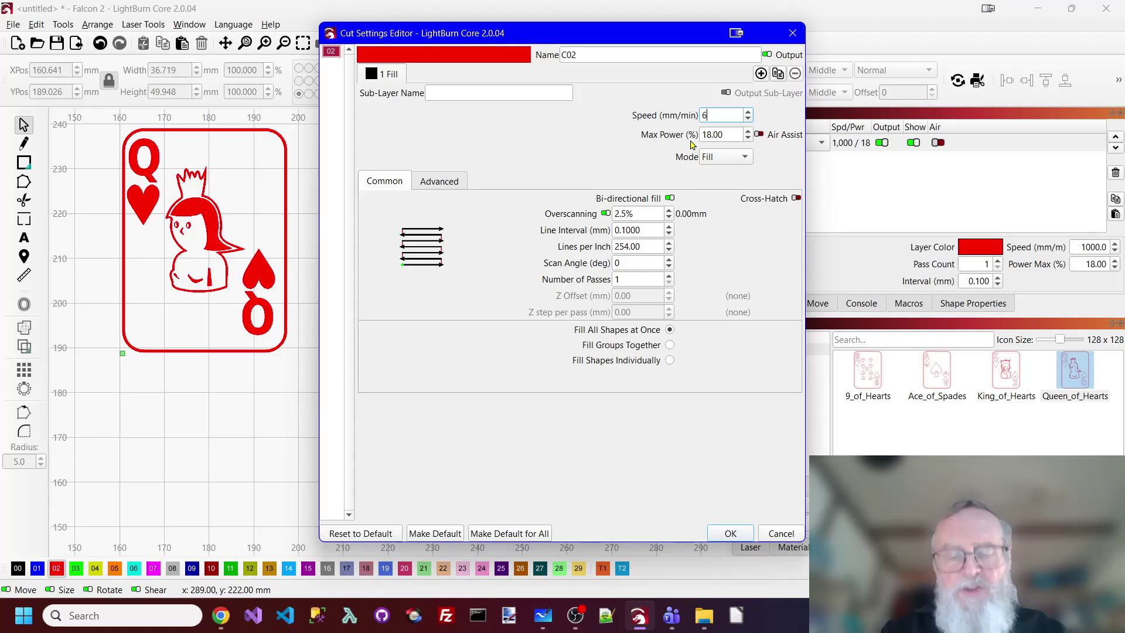
pyautogui.write('000')
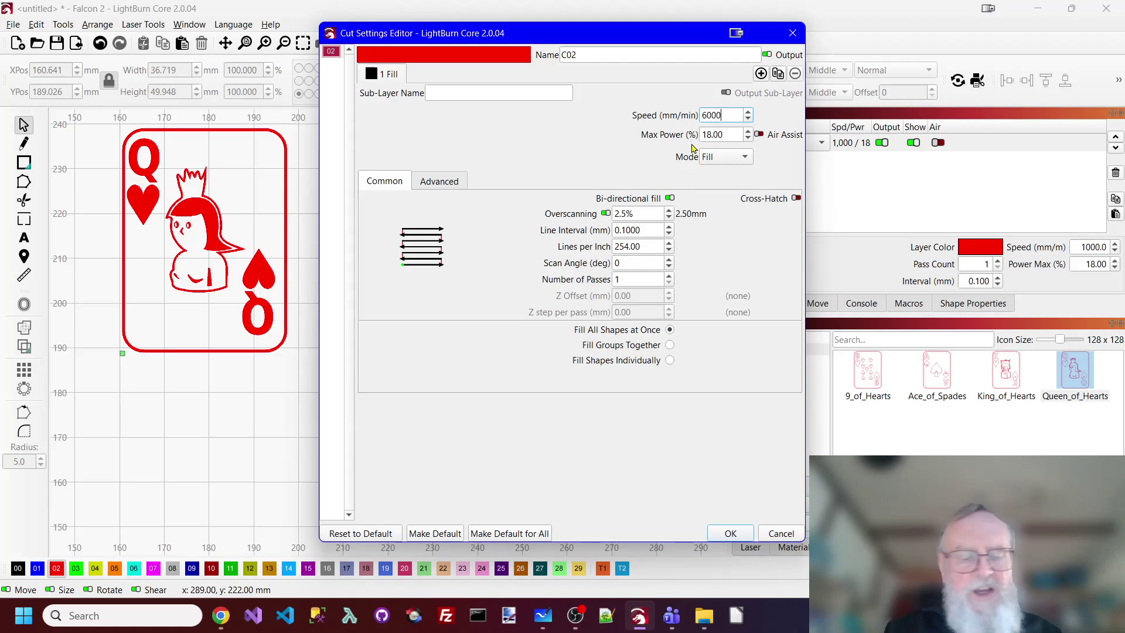
pyautogui.press('Tab')
pyautogui.write('25')
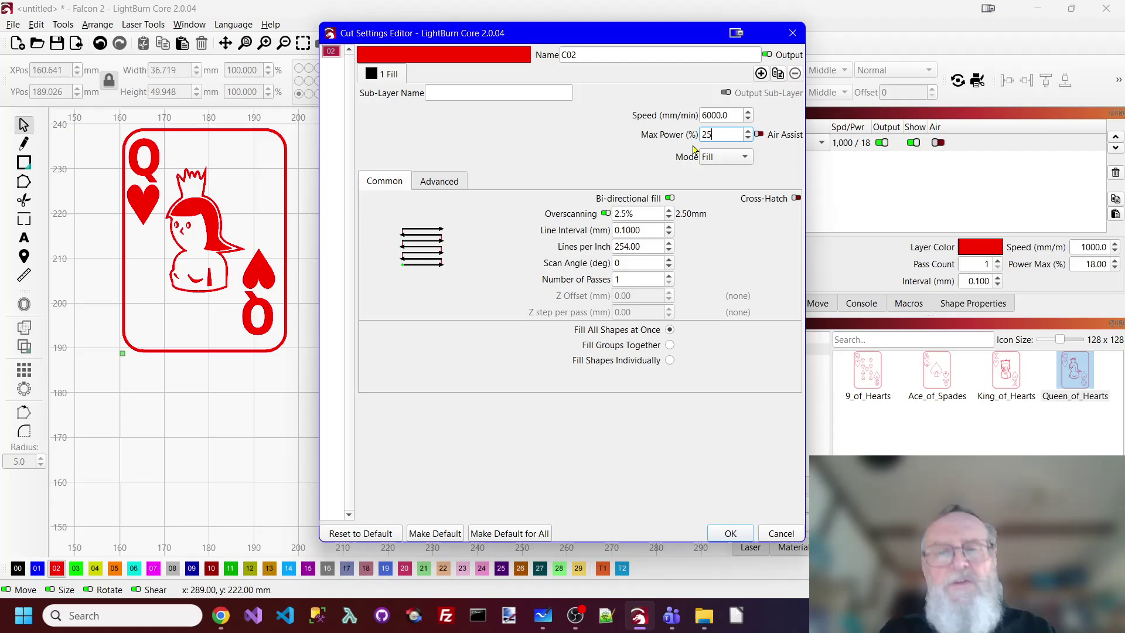
pyautogui.click(669, 210)
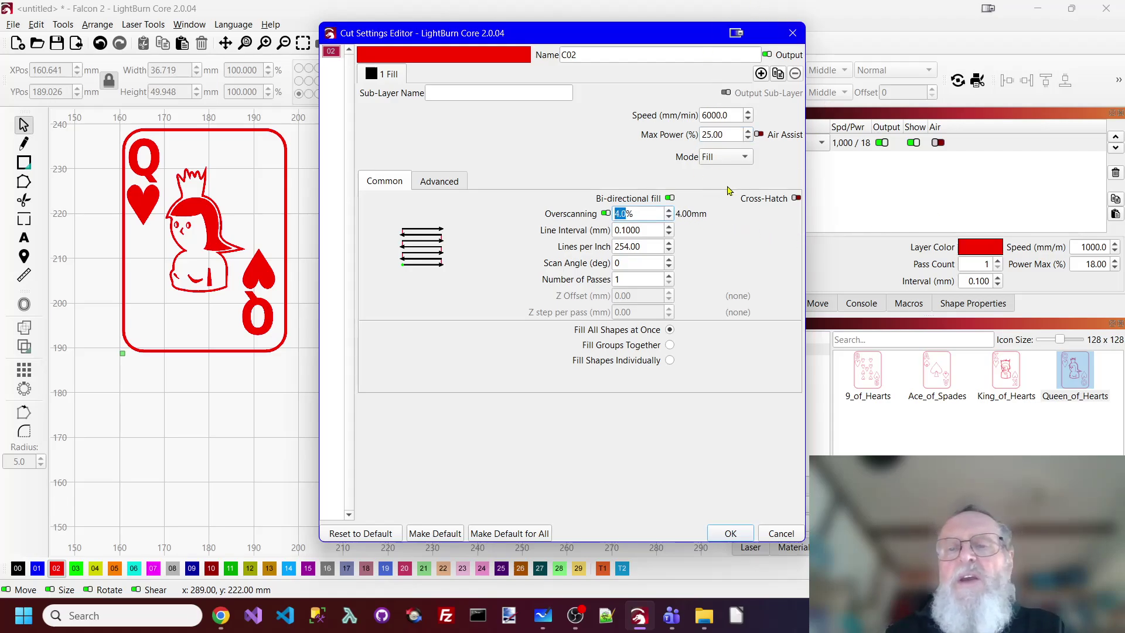
pyautogui.click(731, 533)
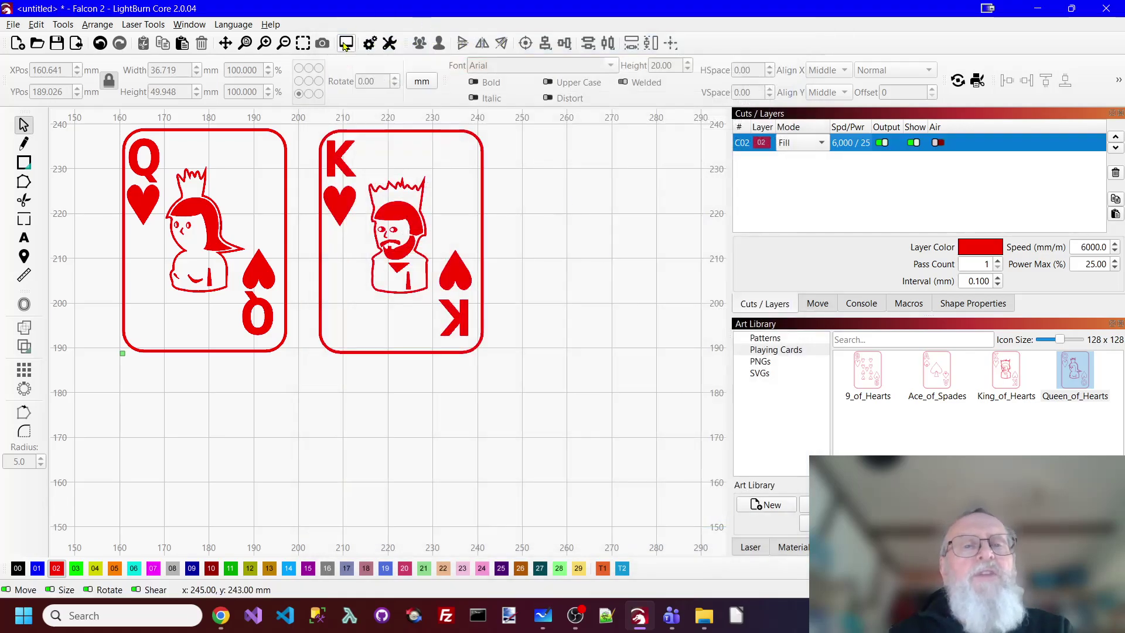
# Step: Preview the engraving of the queen and king cards, run the simulation, and close the preview
pyautogui.click(345, 44)
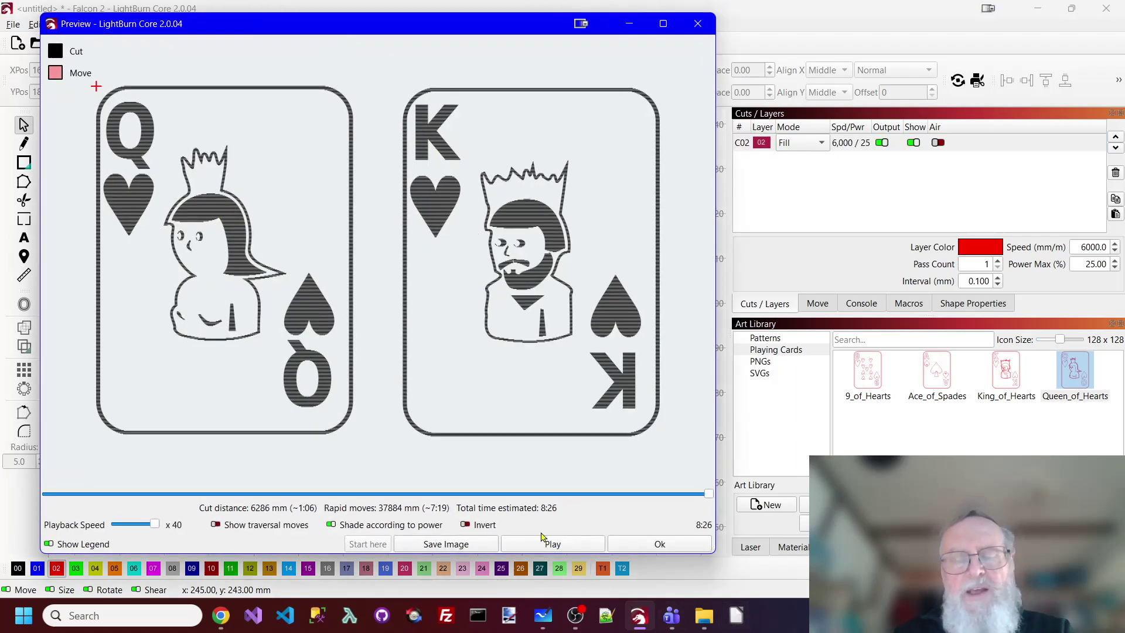
pyautogui.click(582, 545)
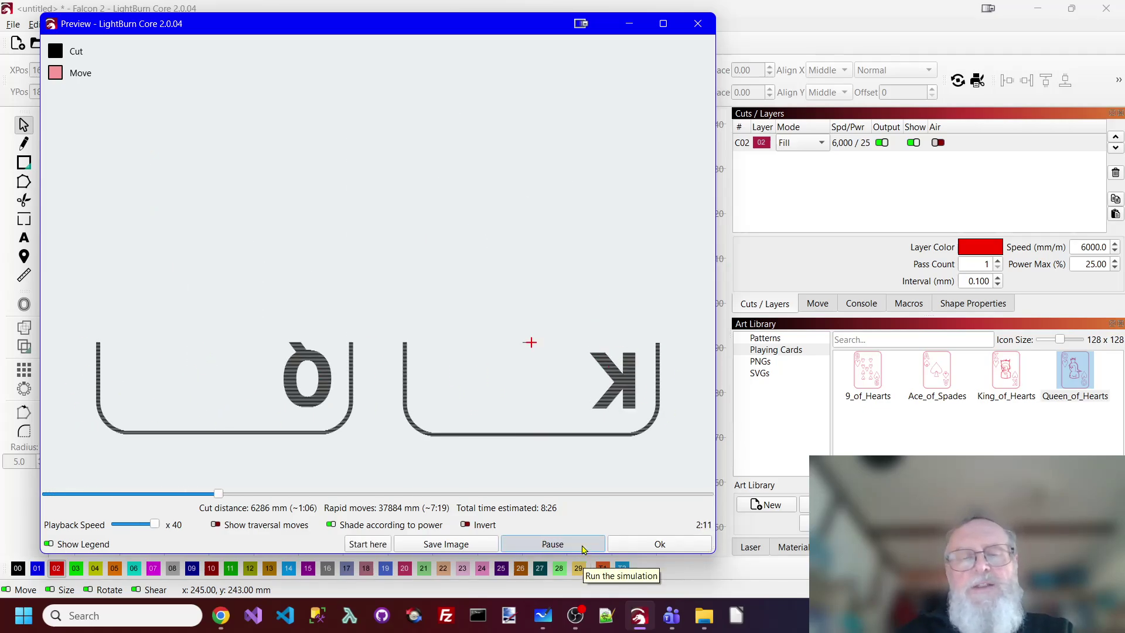
pyautogui.click(680, 544)
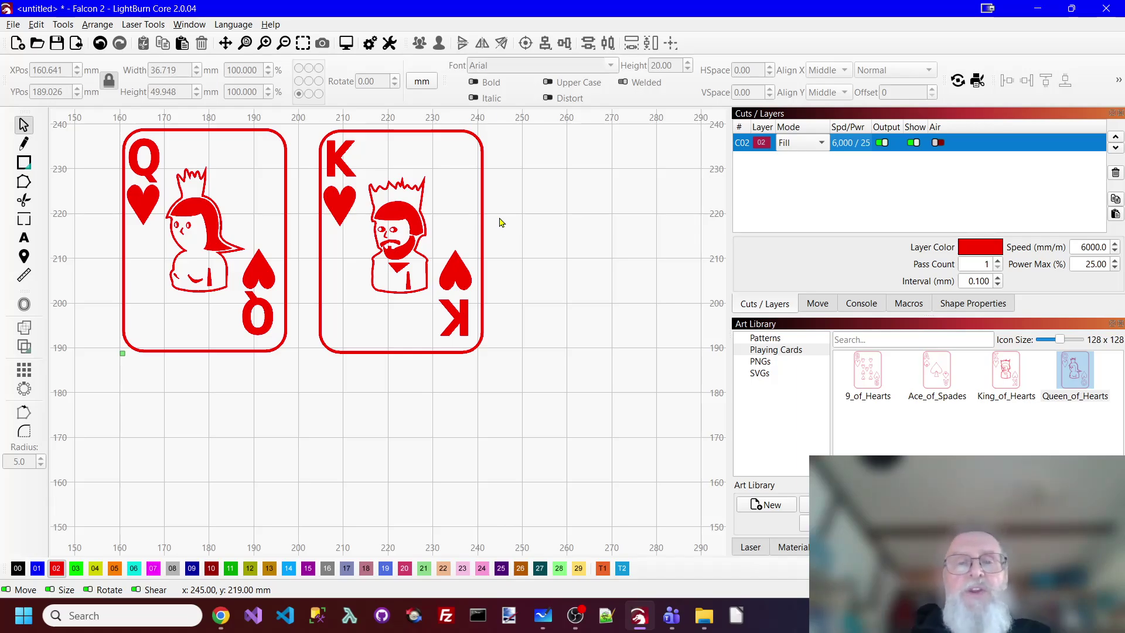
pyautogui.scroll(-2, 498, 219)
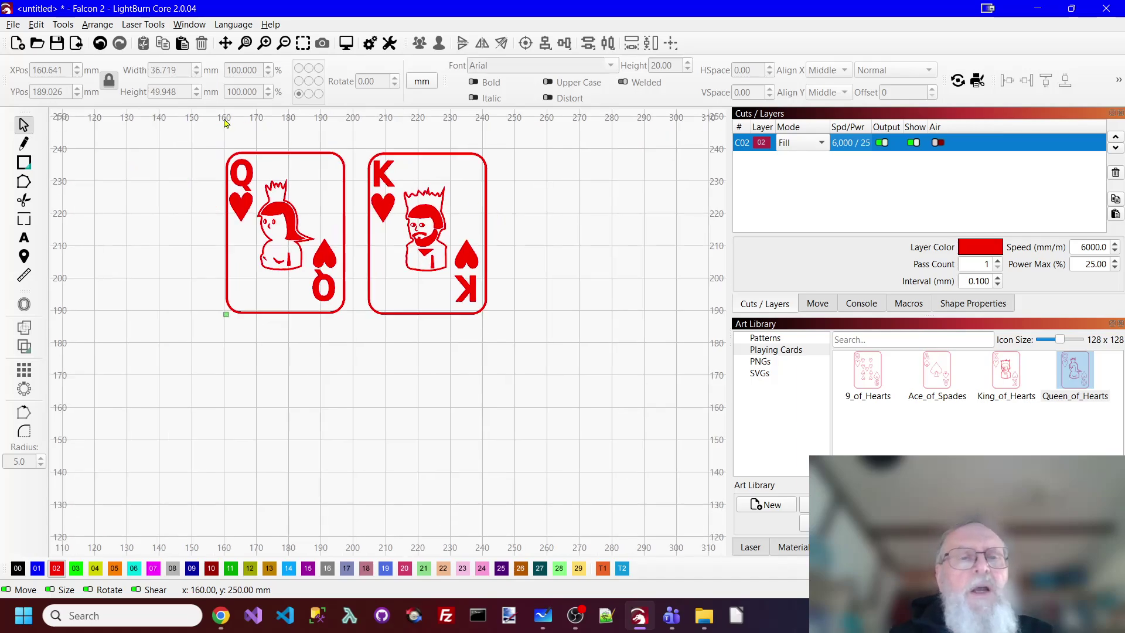
# Step: Delete the queen and king cards from the workspace and import Jack_of_hearts.svg from the PlayingCards folder
pyautogui.moveTo(189, 138); pyautogui.dragTo(580, 339)
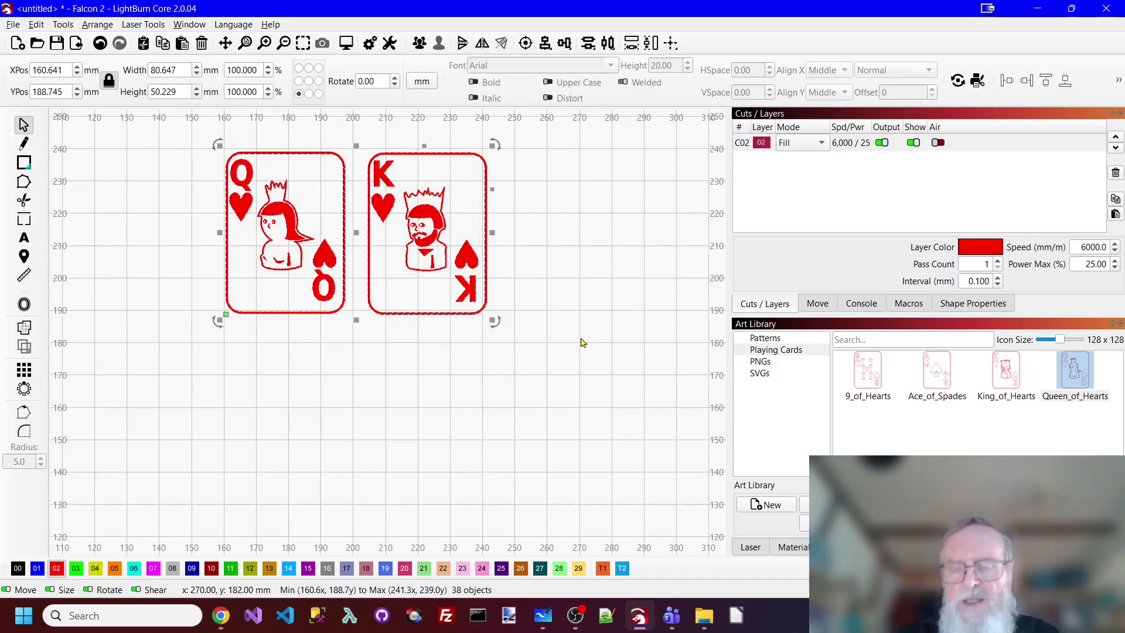
pyautogui.press('Delete')
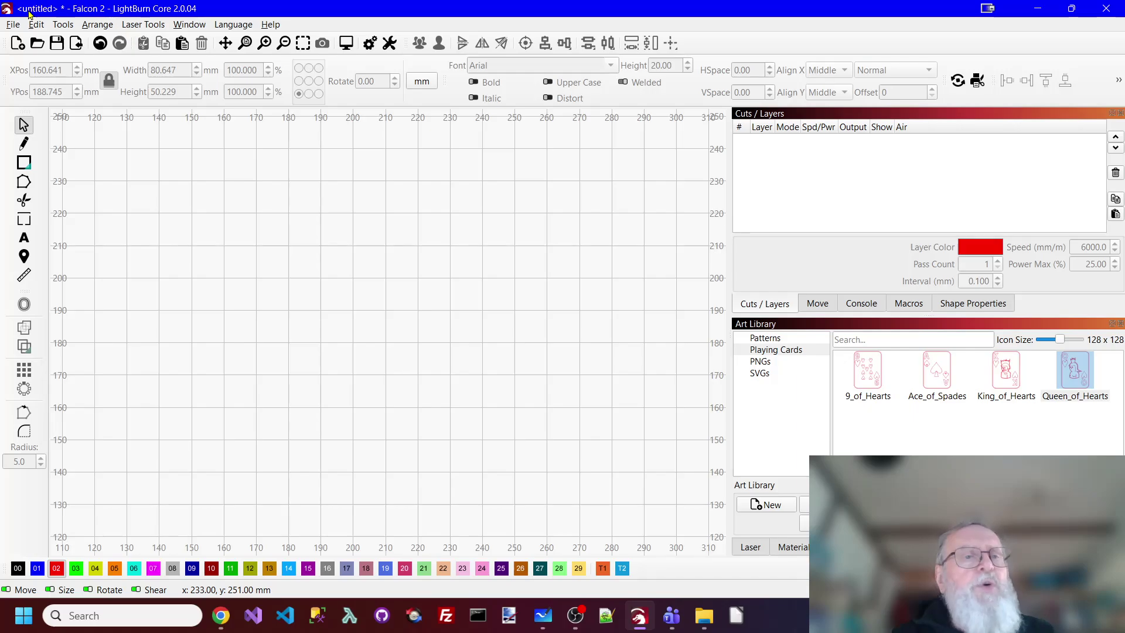
pyautogui.click(13, 25)
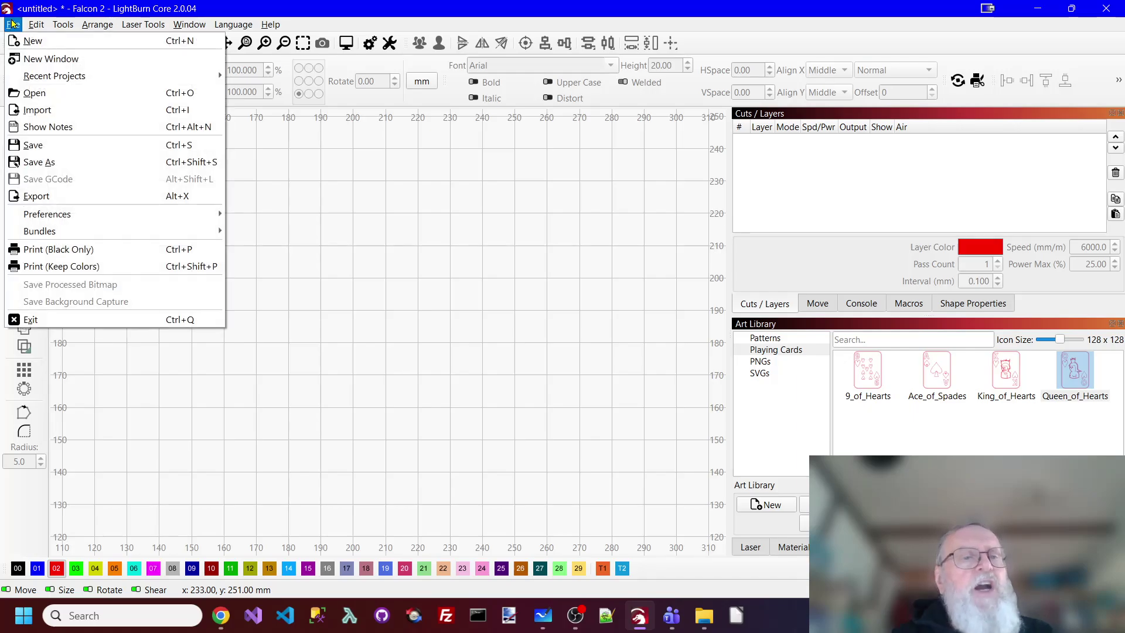
pyautogui.click(36, 110)
pyautogui.scroll(-13, 246, 214)
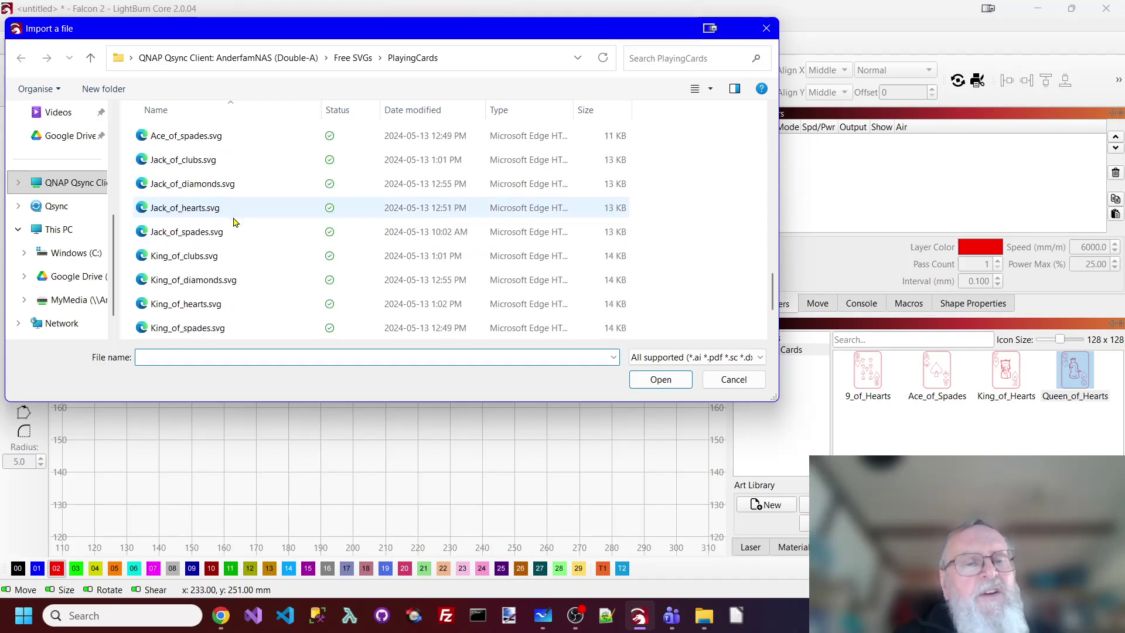
pyautogui.click(184, 208)
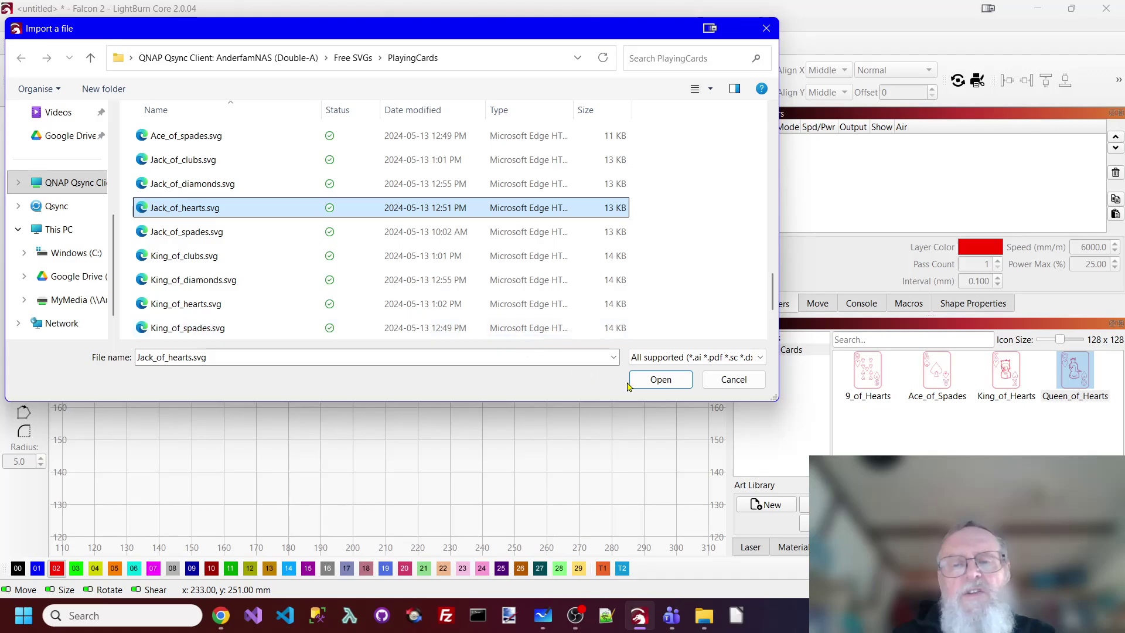
pyautogui.click(660, 379)
pyautogui.click(650, 378)
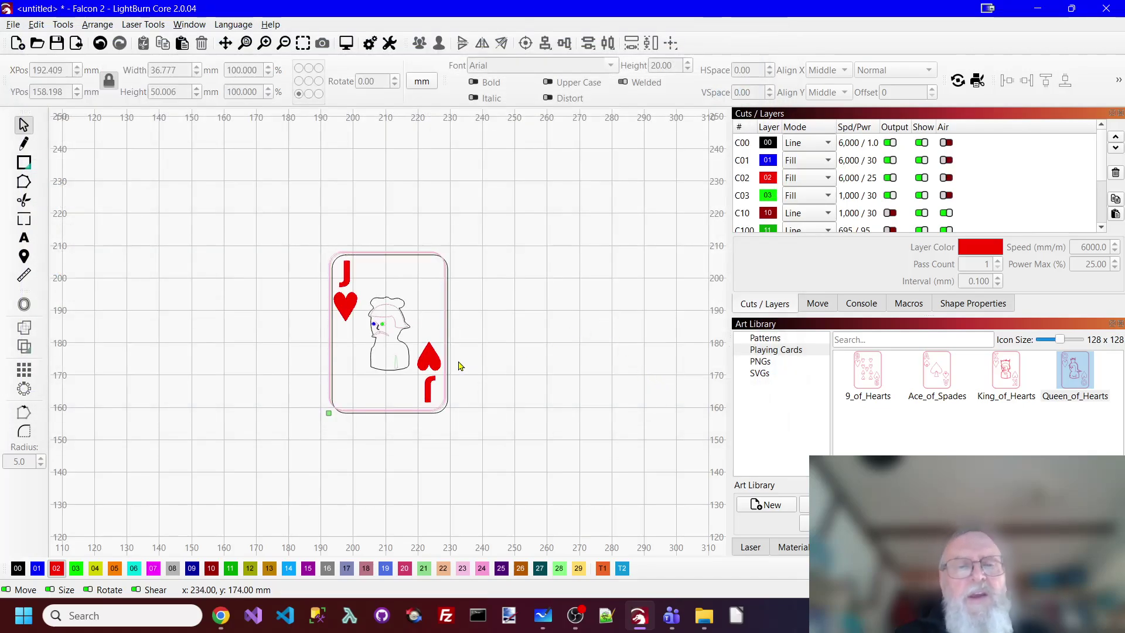
# Step: Ungroup the imported jack of hearts card into its separate parts
pyautogui.scroll(4, 457, 364)
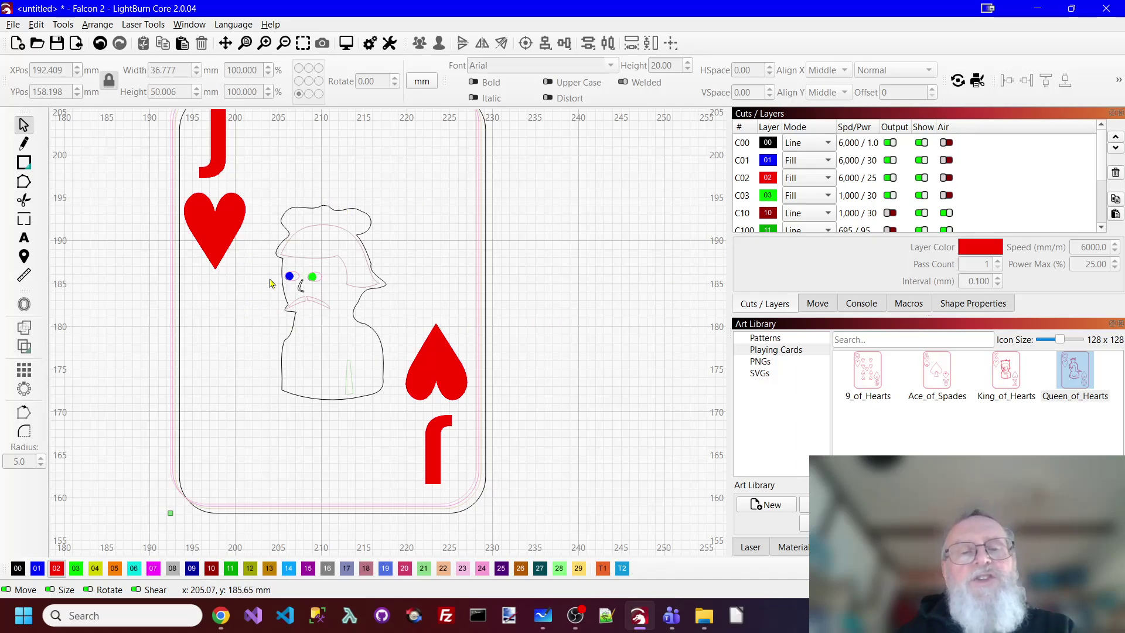
pyautogui.scroll(2, 325, 274)
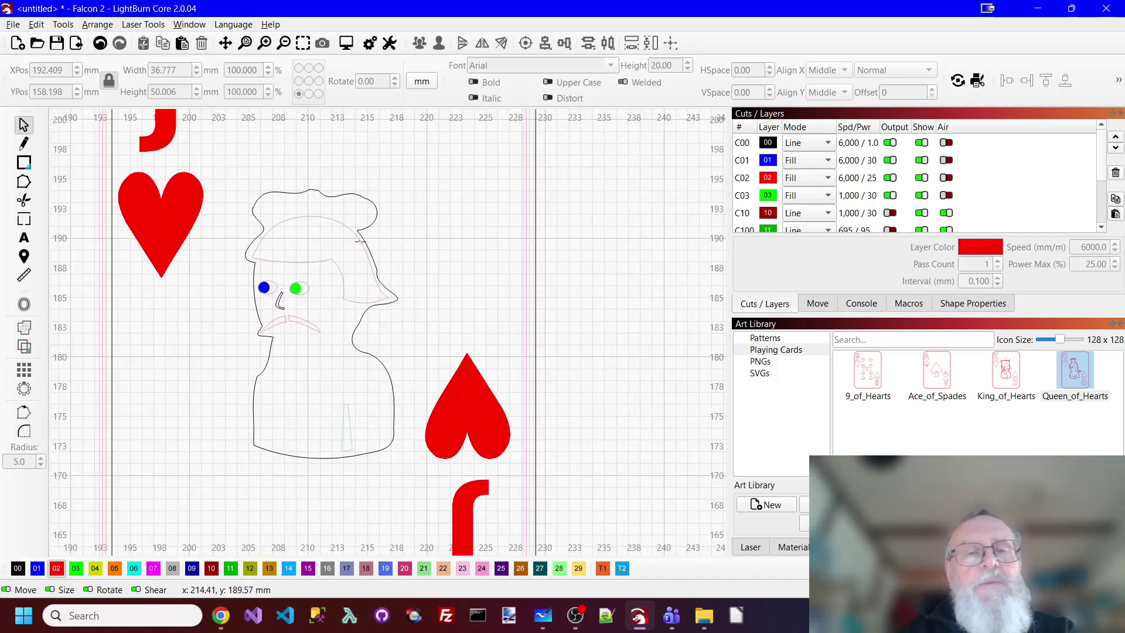
pyautogui.click(376, 219)
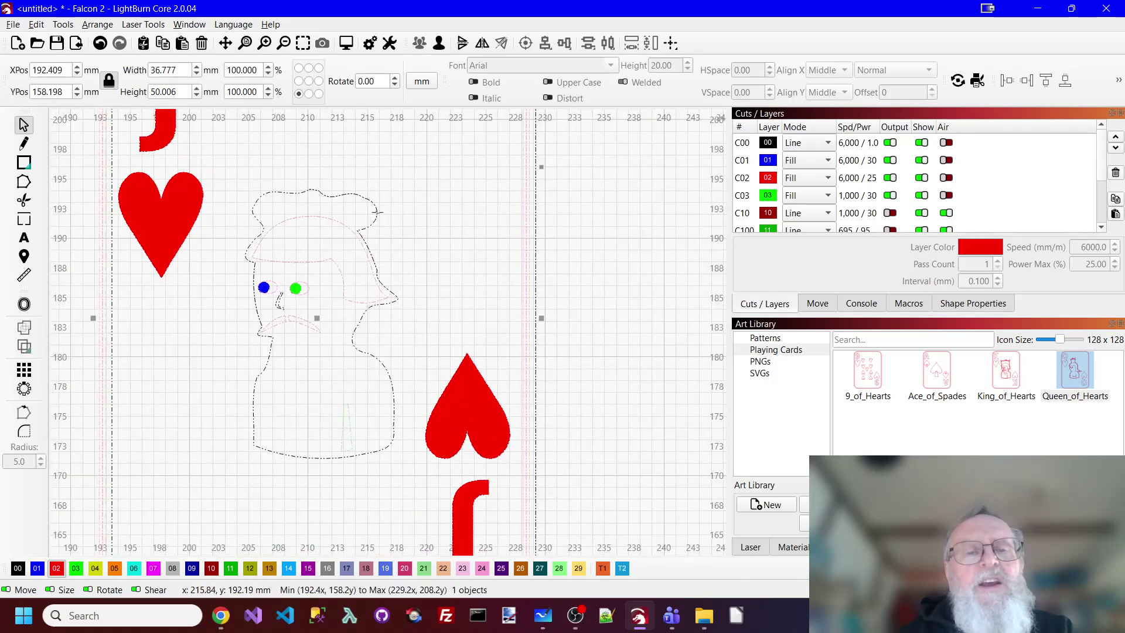
pyautogui.rightClick(378, 214)
pyautogui.click(416, 360)
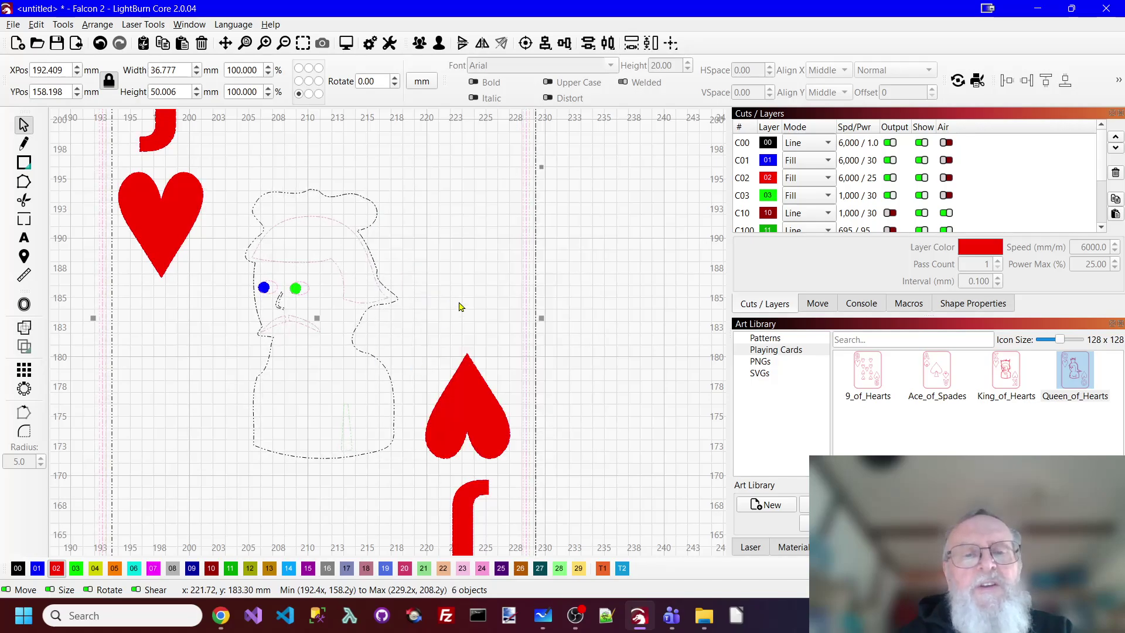
pyautogui.click(513, 234)
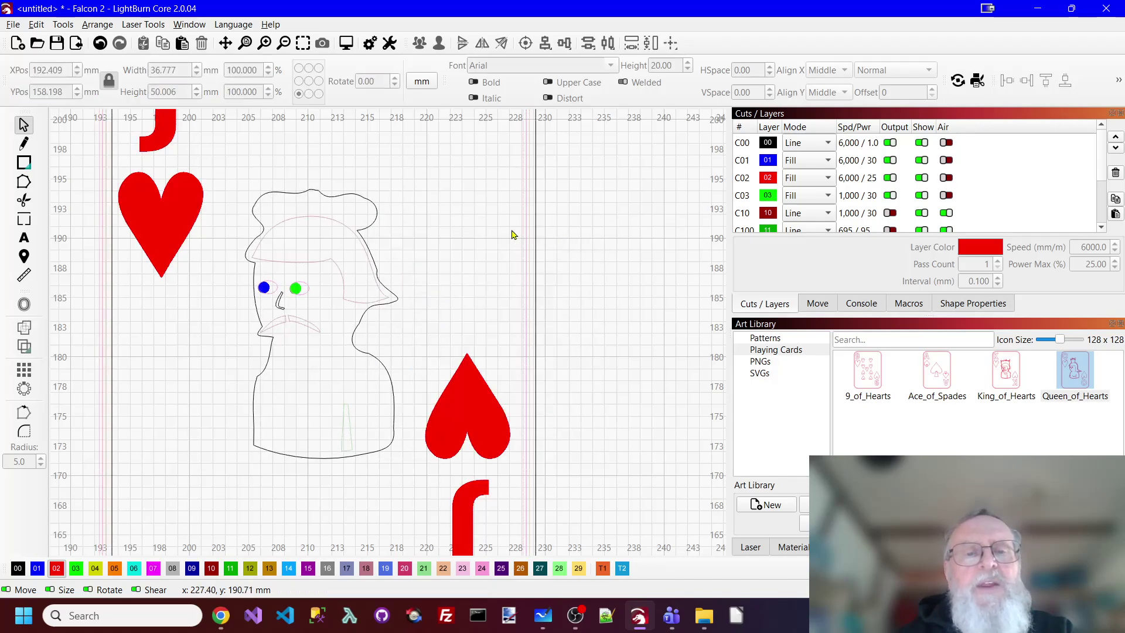
# Step: Offset the jack figure outward by 0.25 mm with the Corner style, outer shapes only, keeping the original
pyautogui.click(377, 218)
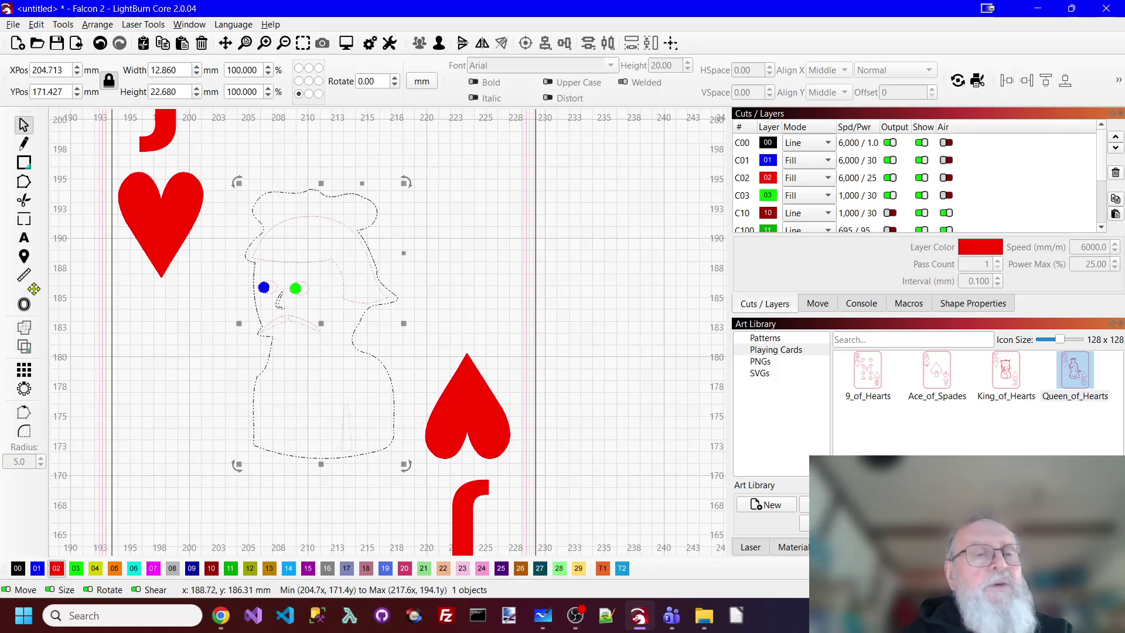
pyautogui.click(24, 303)
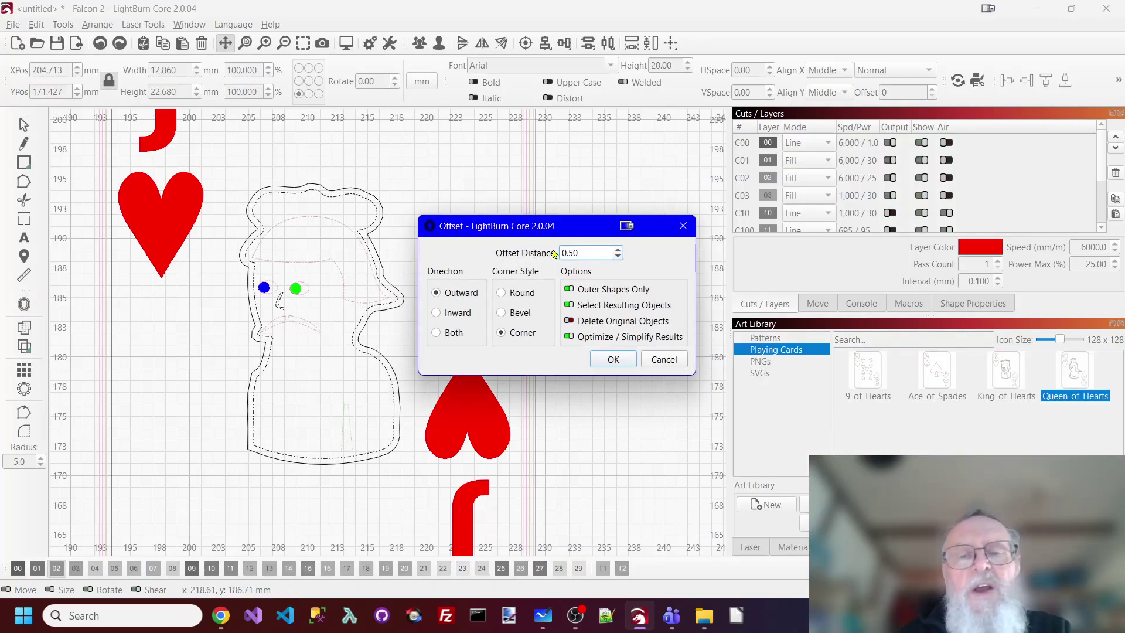
pyautogui.moveTo(584, 252); pyautogui.dragTo(512, 250)
pyautogui.write('.')
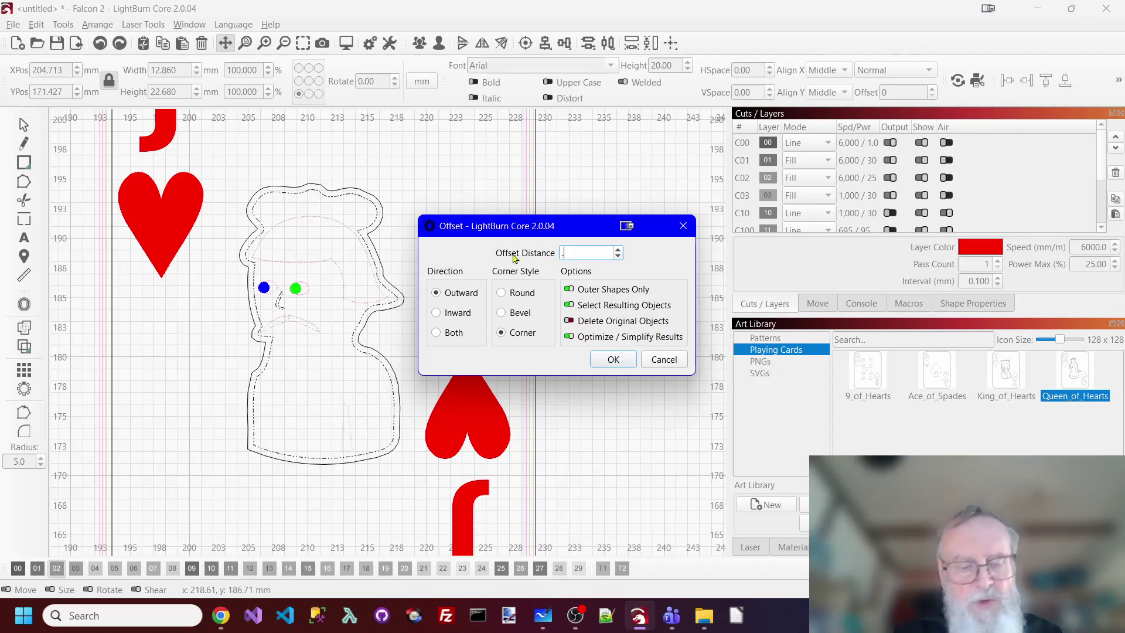
pyautogui.press('Tab')
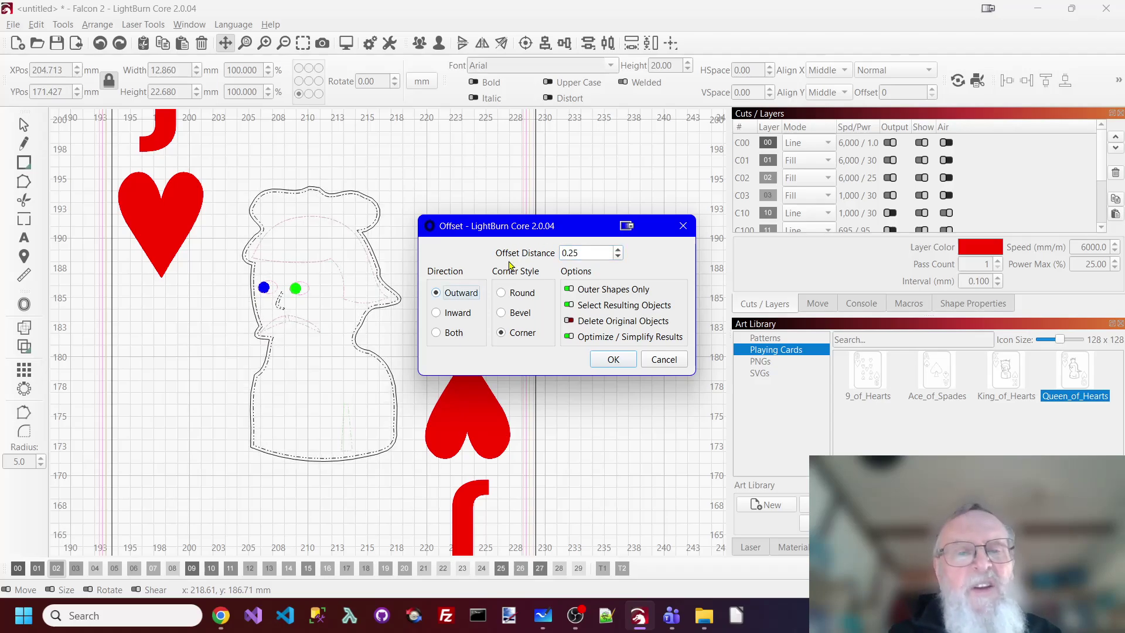
pyautogui.click(613, 360)
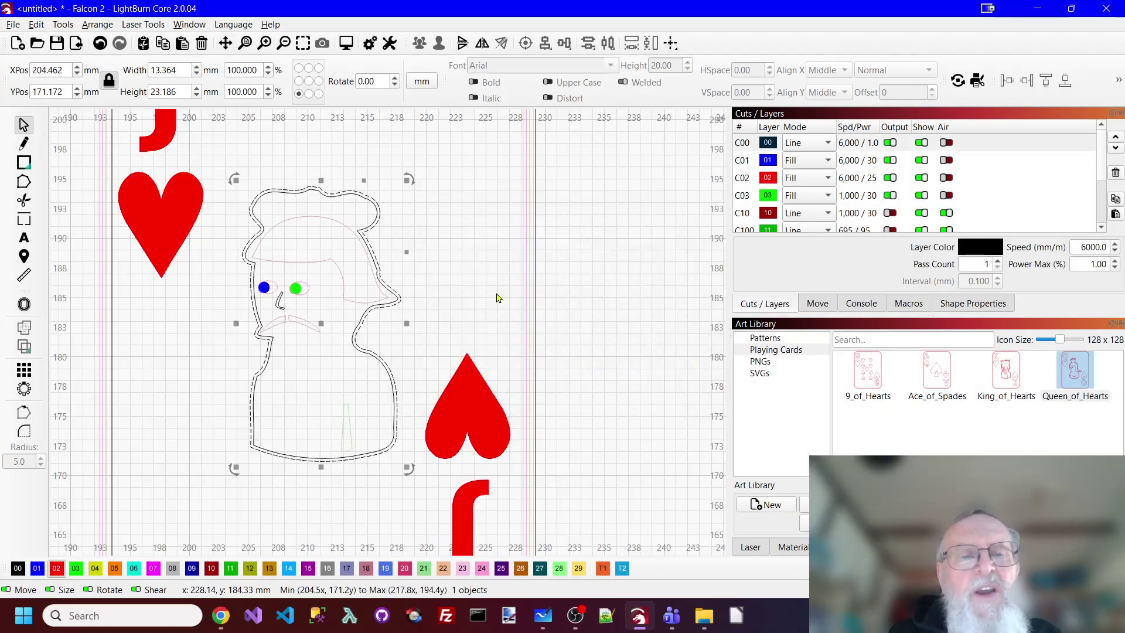
# Step: Try grouping the whole jack figure with its offset outline and assigning it to fill layer C02, and undo the layer assignment
pyautogui.keyDown('shift'); pyautogui.click(373, 266); pyautogui.keyUp('shift')
pyautogui.rightClick(373, 265)
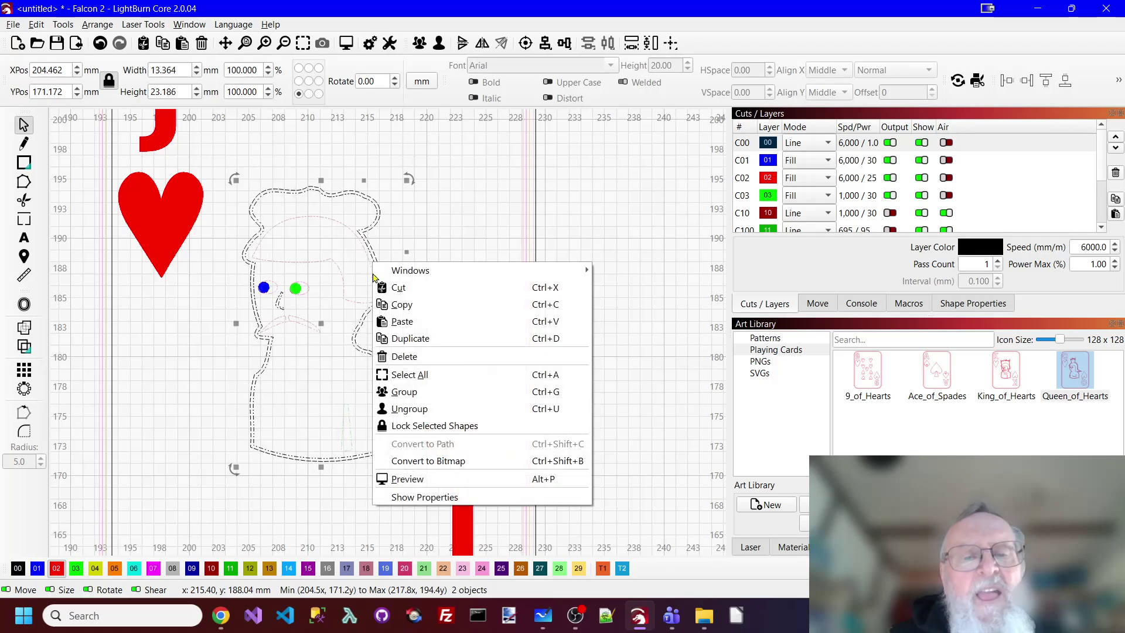
pyautogui.click(404, 391)
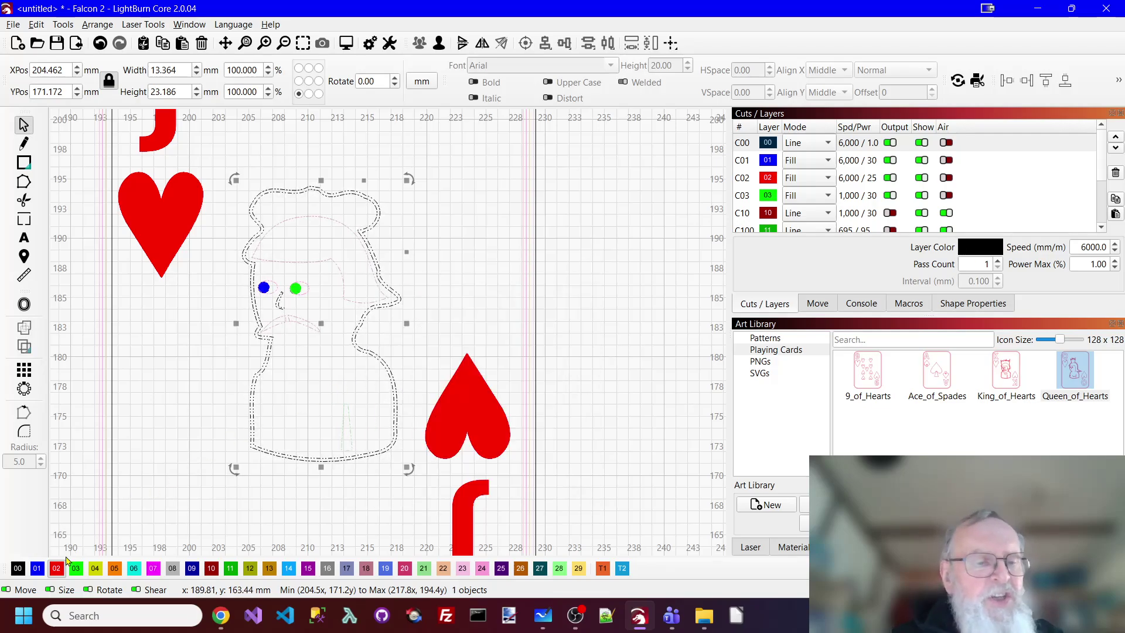
pyautogui.click(55, 568)
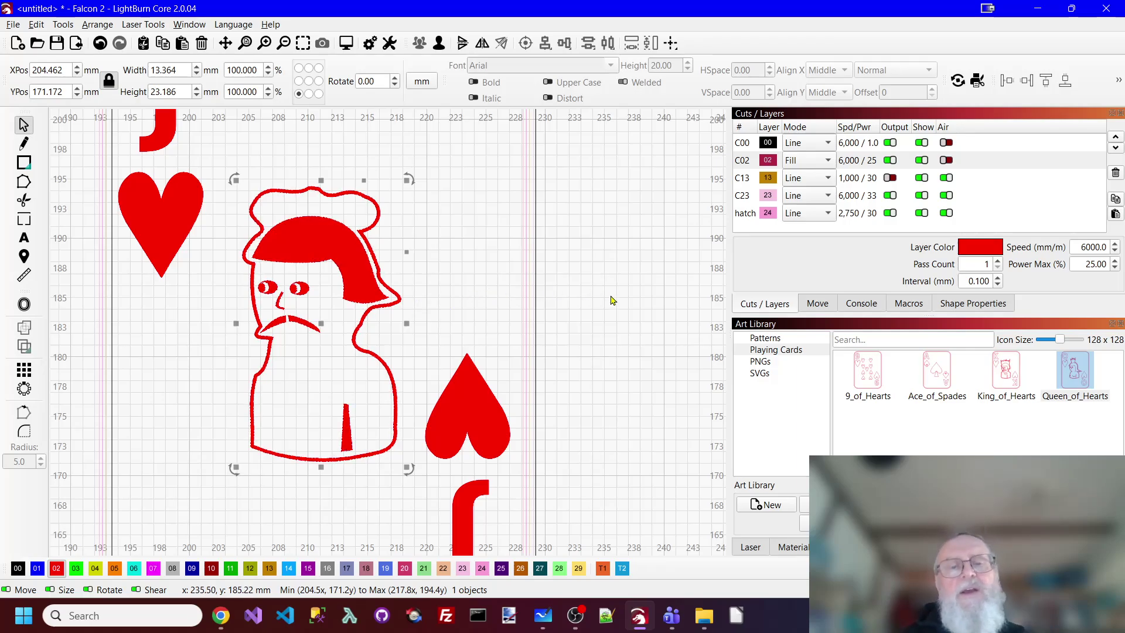
pyautogui.hotkey('ctrl', 'z')
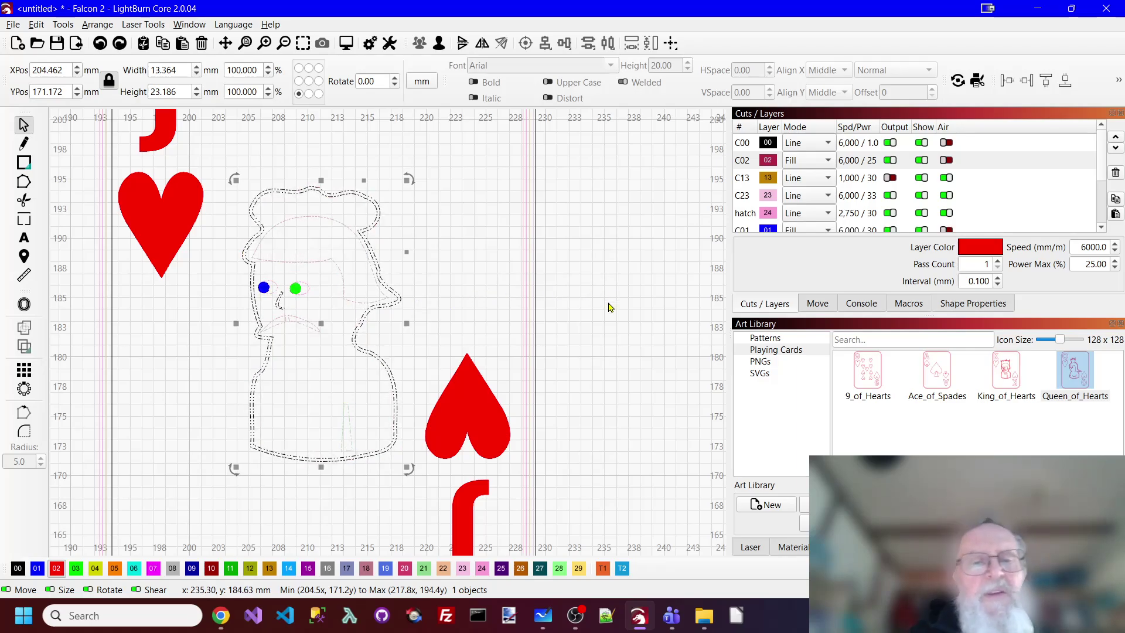
# Step: Ungroup the jack figure from its offset outline
pyautogui.click(463, 222)
pyautogui.click(382, 285)
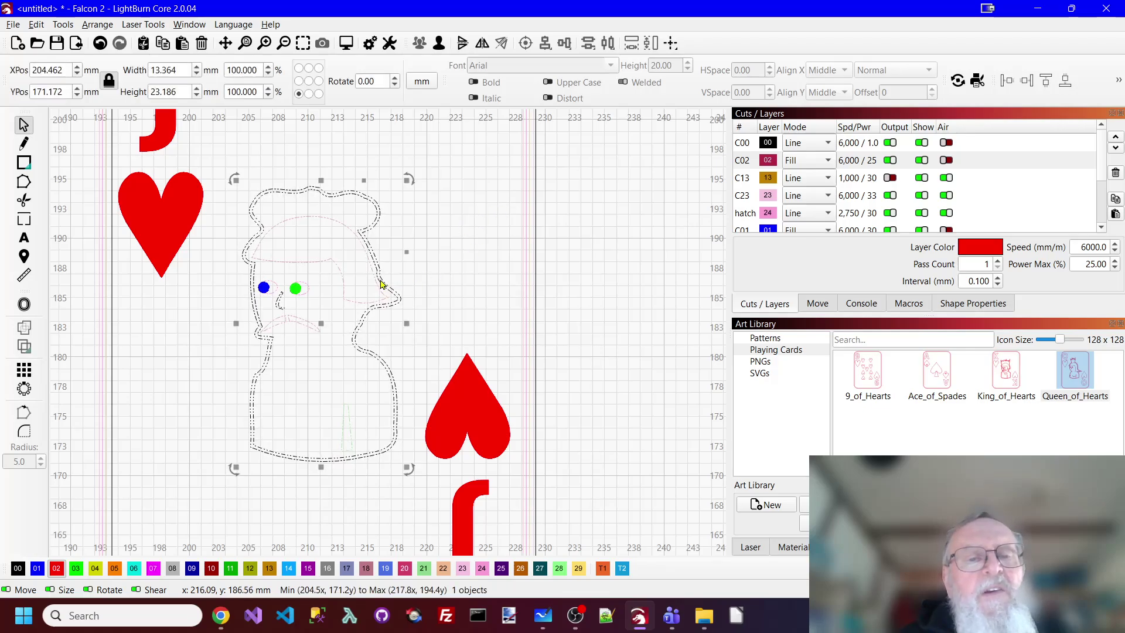
pyautogui.rightClick(380, 281)
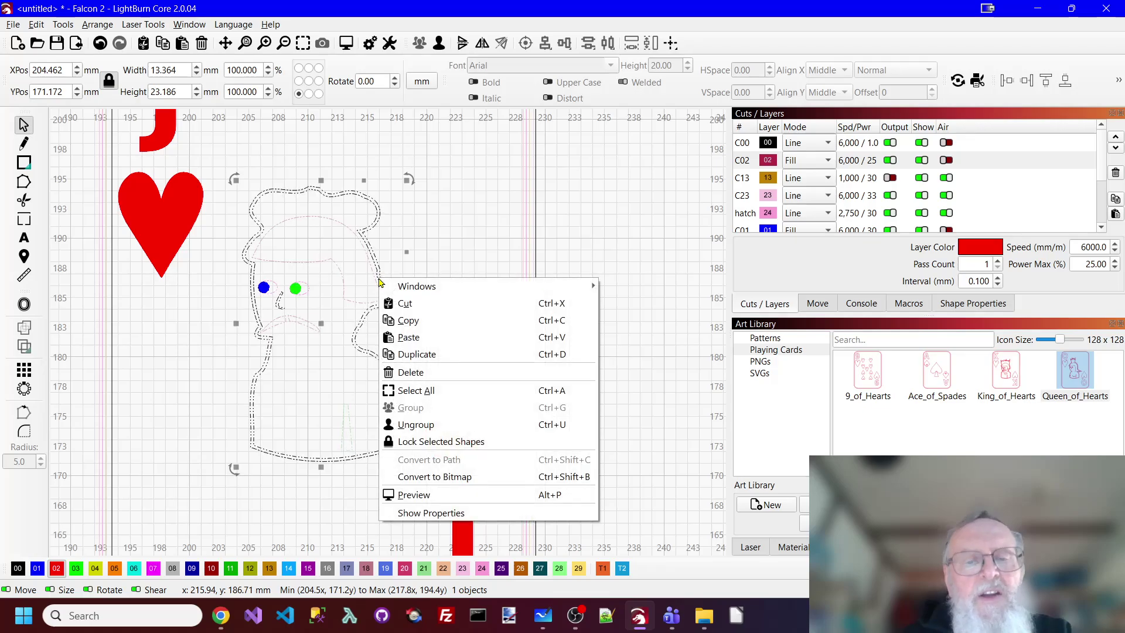
pyautogui.click(411, 431)
pyautogui.click(408, 269)
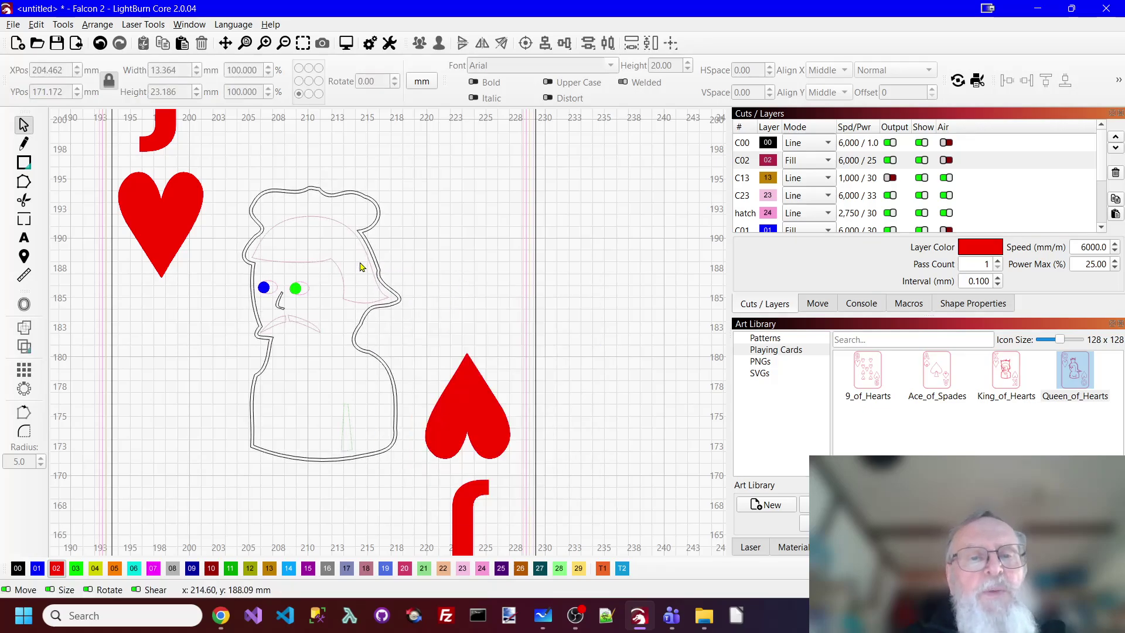
# Step: Ungroup the original jack figure so its outline separates from the hair, face and body details
pyautogui.click(365, 233)
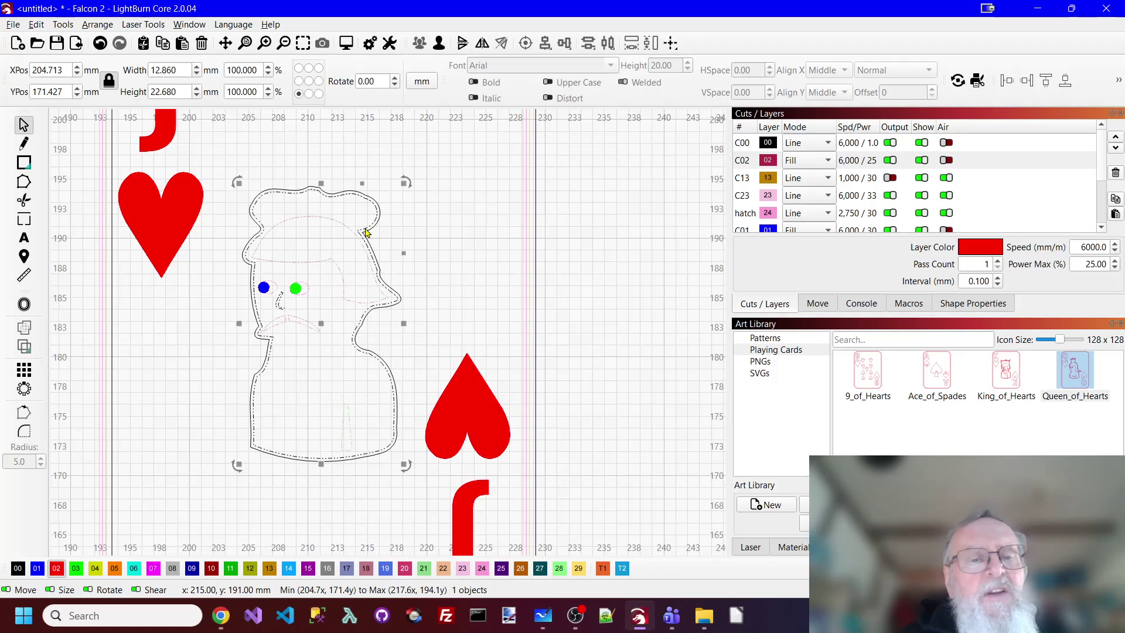
pyautogui.rightClick(366, 234)
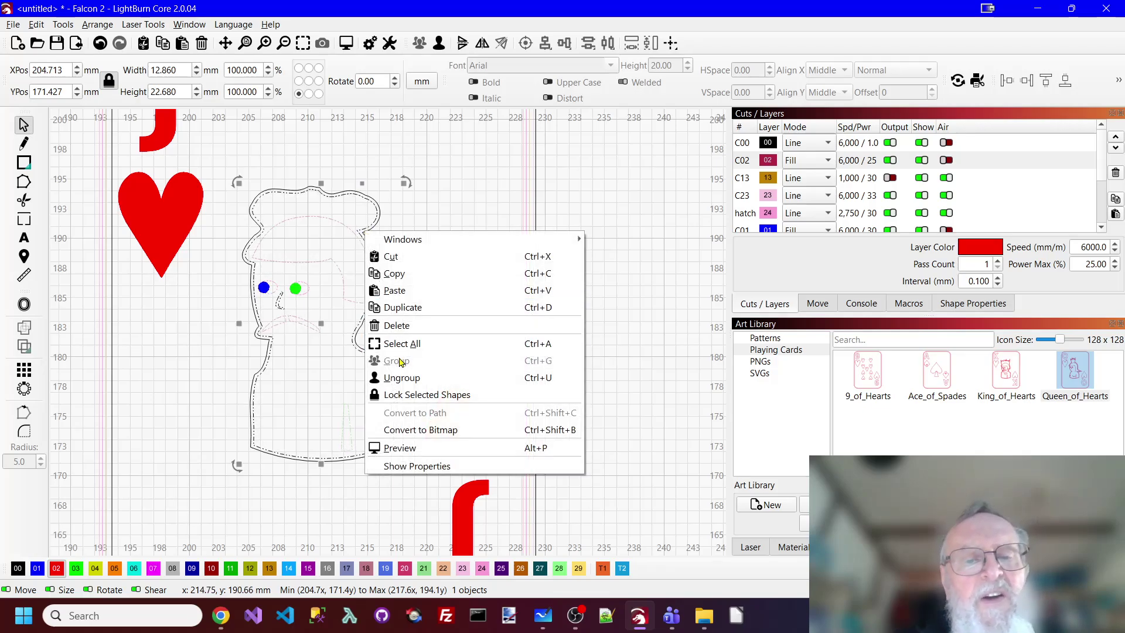
pyautogui.click(463, 376)
pyautogui.click(443, 250)
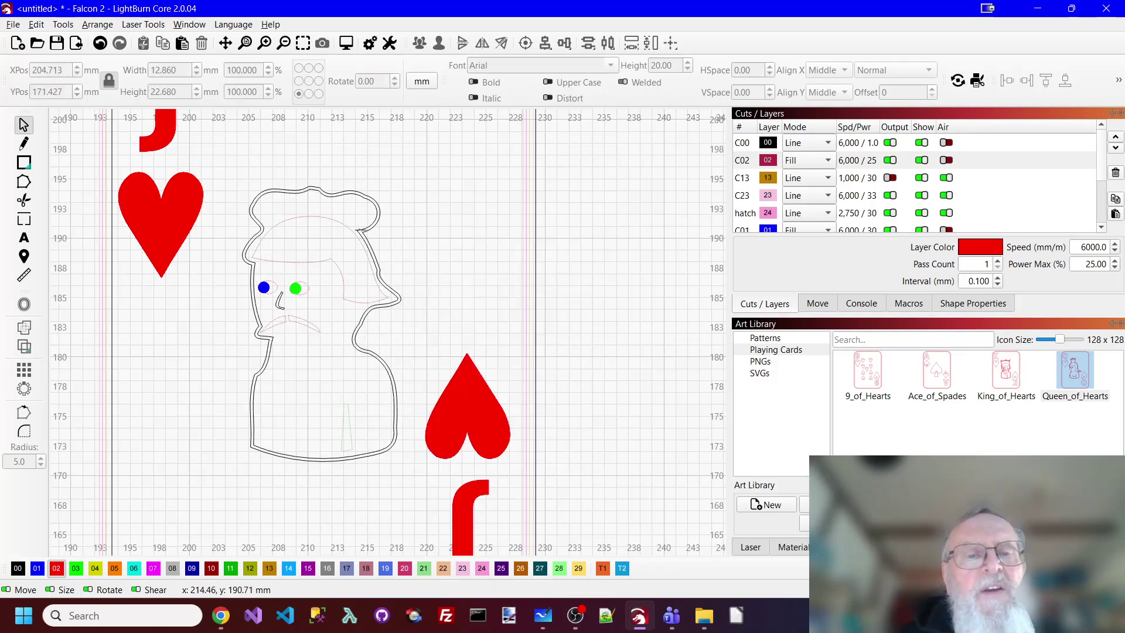
# Step: Group only the jack's original outline with the offset outline and assign the pair to fill layer C02
pyautogui.click(373, 231)
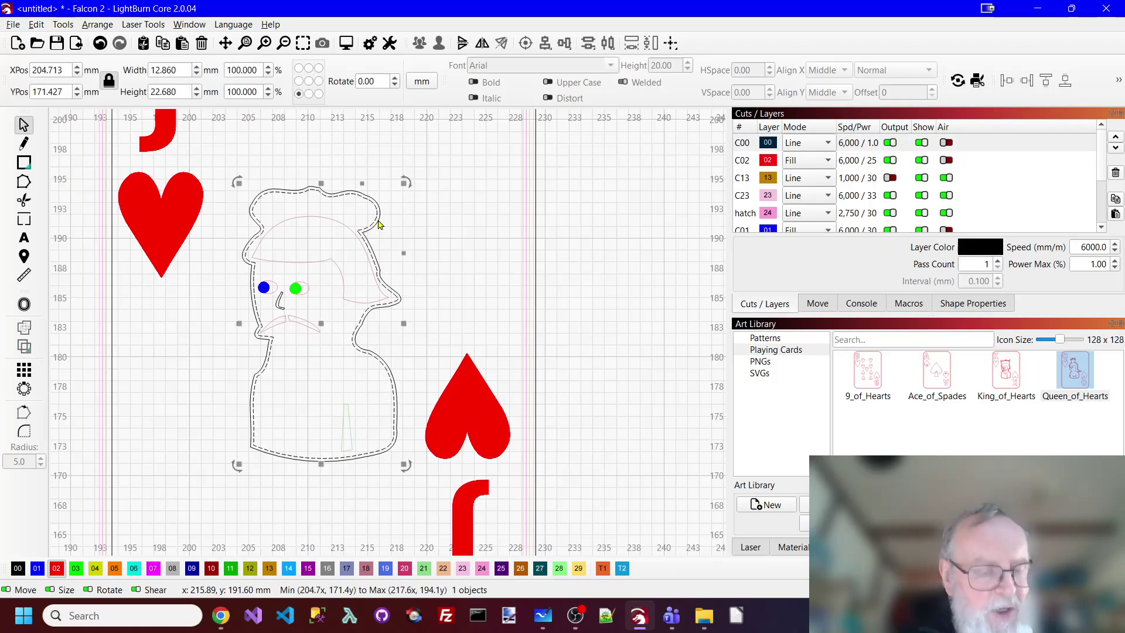
pyautogui.keyDown('shift'); pyautogui.click(378, 220); pyautogui.keyUp('shift')
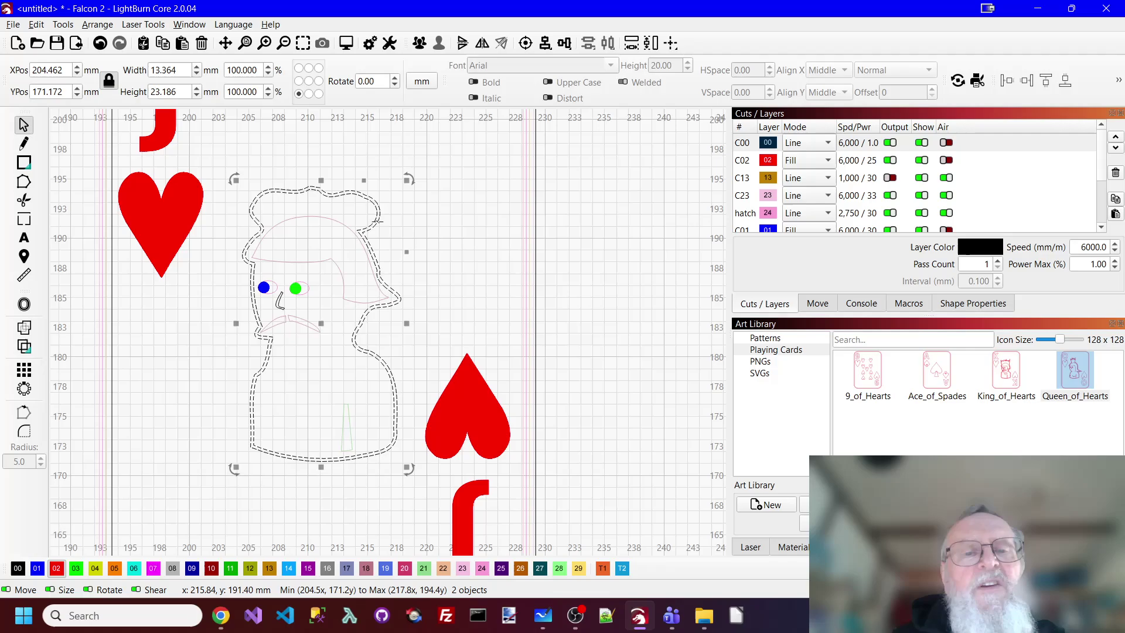
pyautogui.rightClick(378, 221)
pyautogui.click(408, 350)
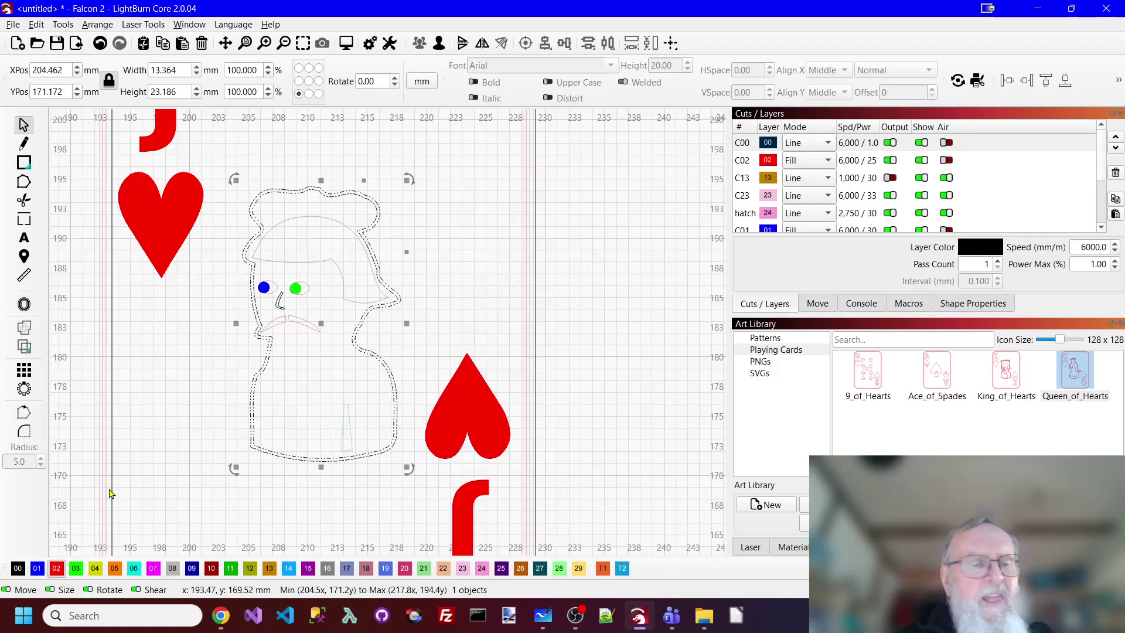
pyautogui.click(440, 272)
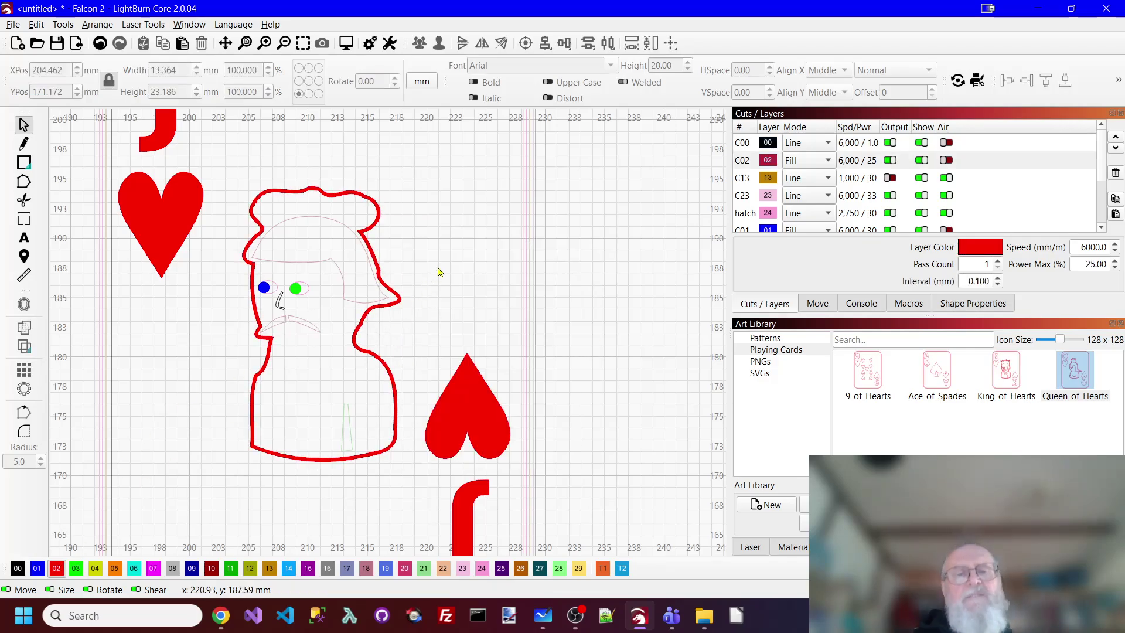
# Step: Assign the jack's hair, both moustache halves and the narrow wedge on the body to fill layer C02
pyautogui.click(320, 222)
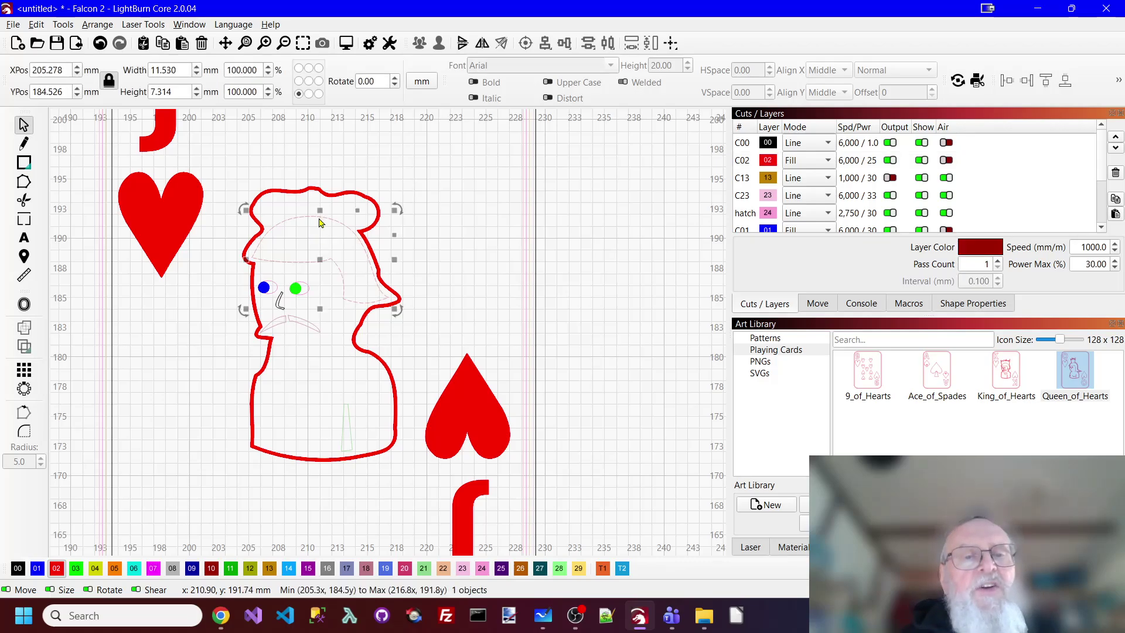
pyautogui.click(56, 569)
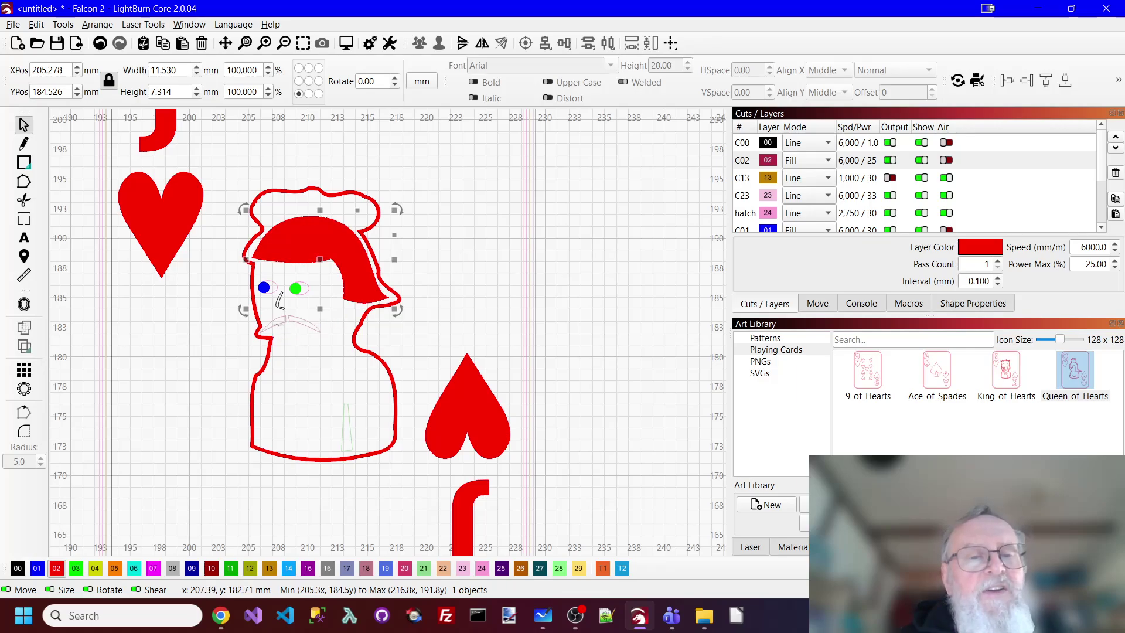
pyautogui.click(274, 324)
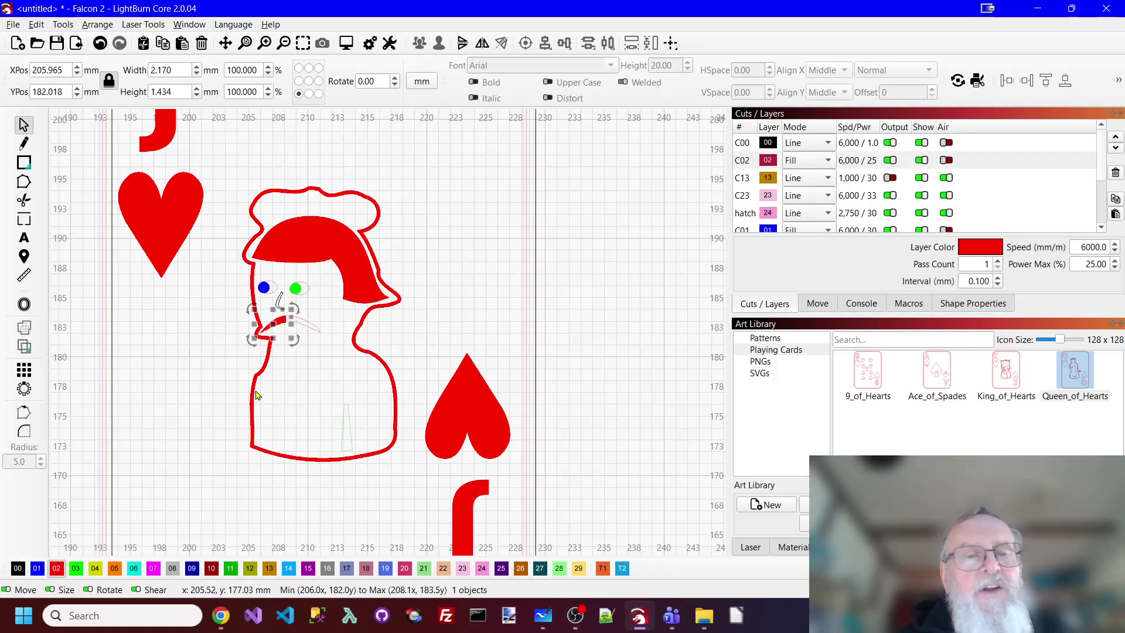
pyautogui.moveTo(284, 332); pyautogui.dragTo(312, 335)
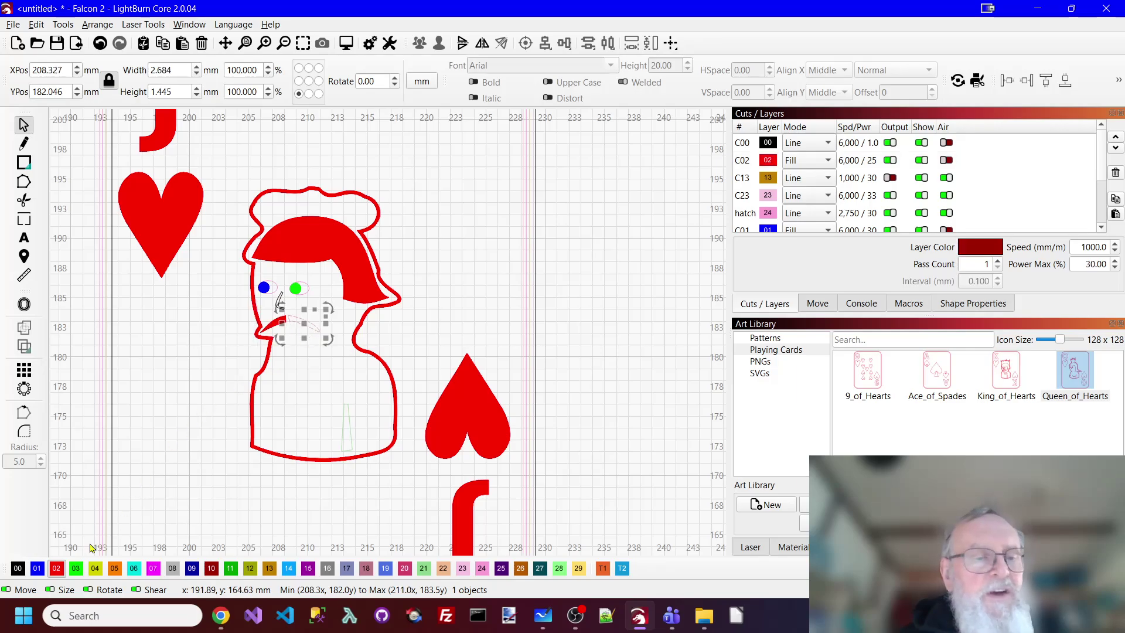
pyautogui.click(345, 436)
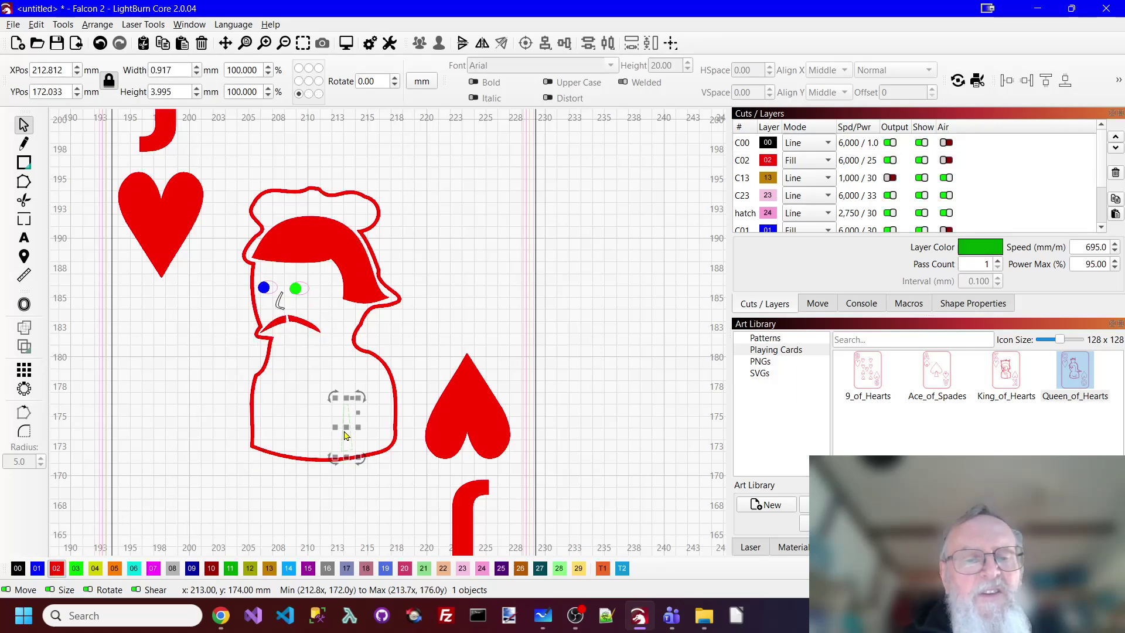
pyautogui.click(53, 574)
# Step: Hide layer C02, assign the jack's nose outline to it, and show the layer again
pyautogui.scroll(4, 278, 308)
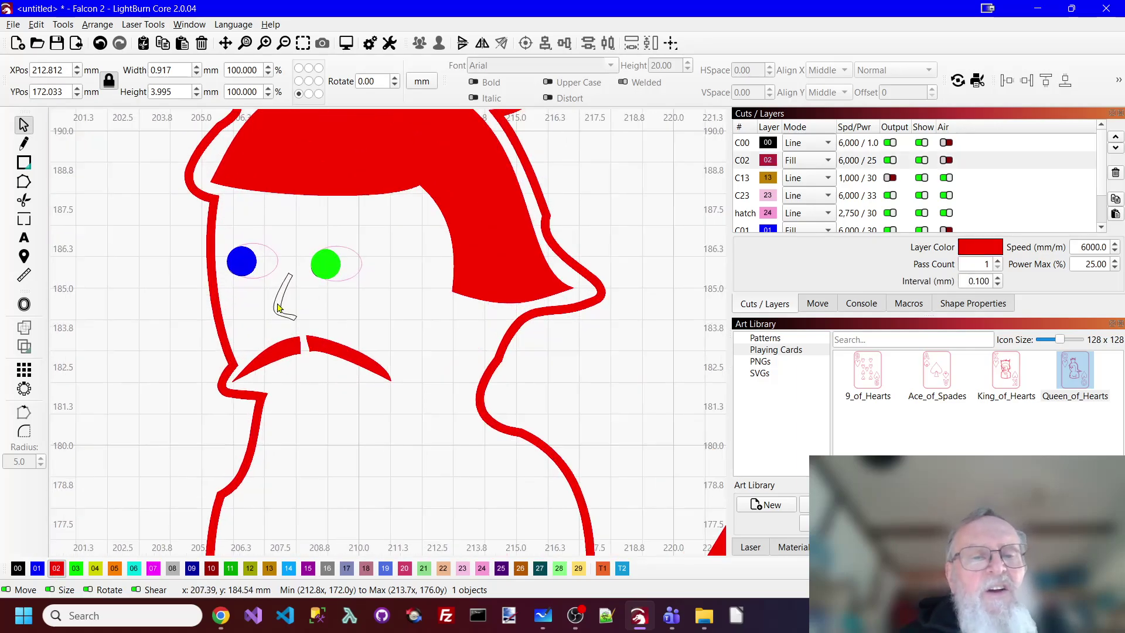
pyautogui.click(282, 295)
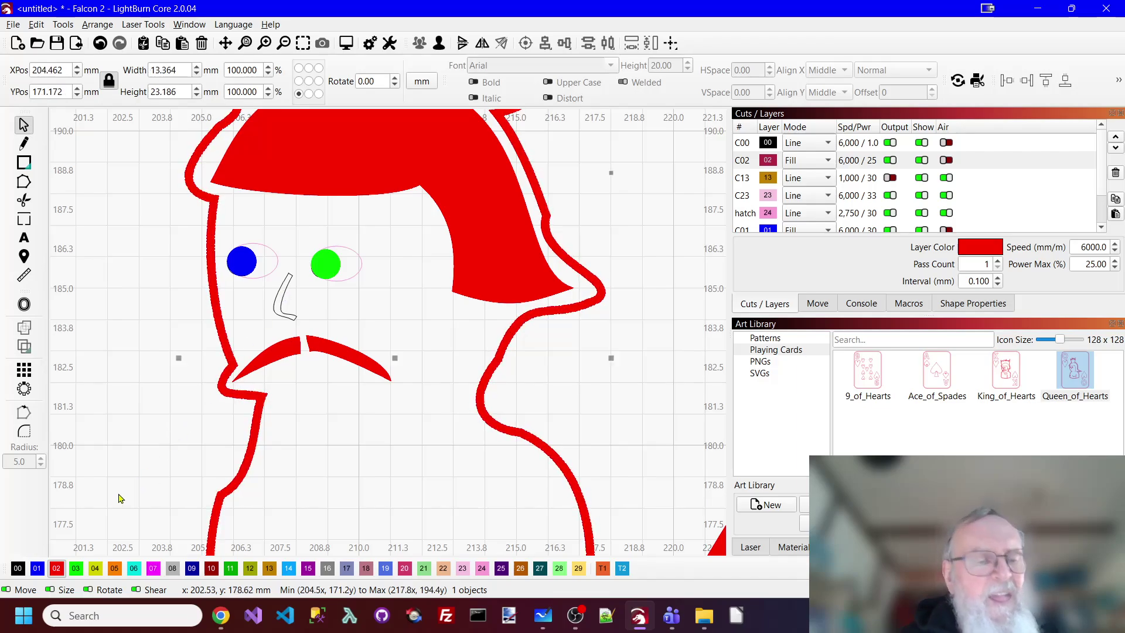
pyautogui.click(633, 222)
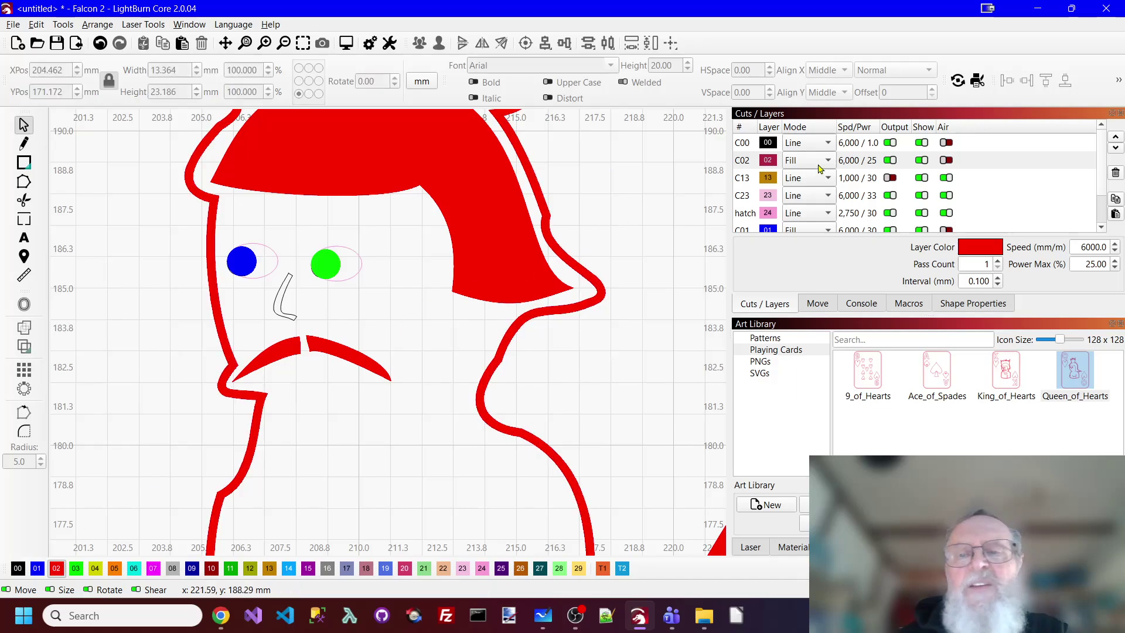
pyautogui.scroll(-5, 425, 221)
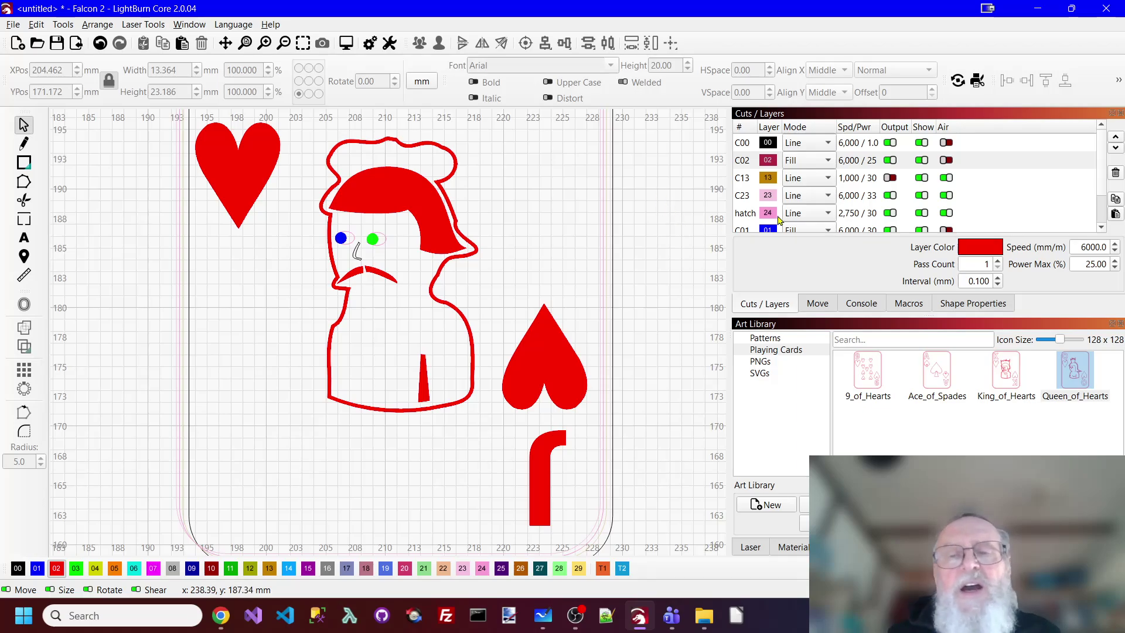
pyautogui.scroll(2, 717, 221)
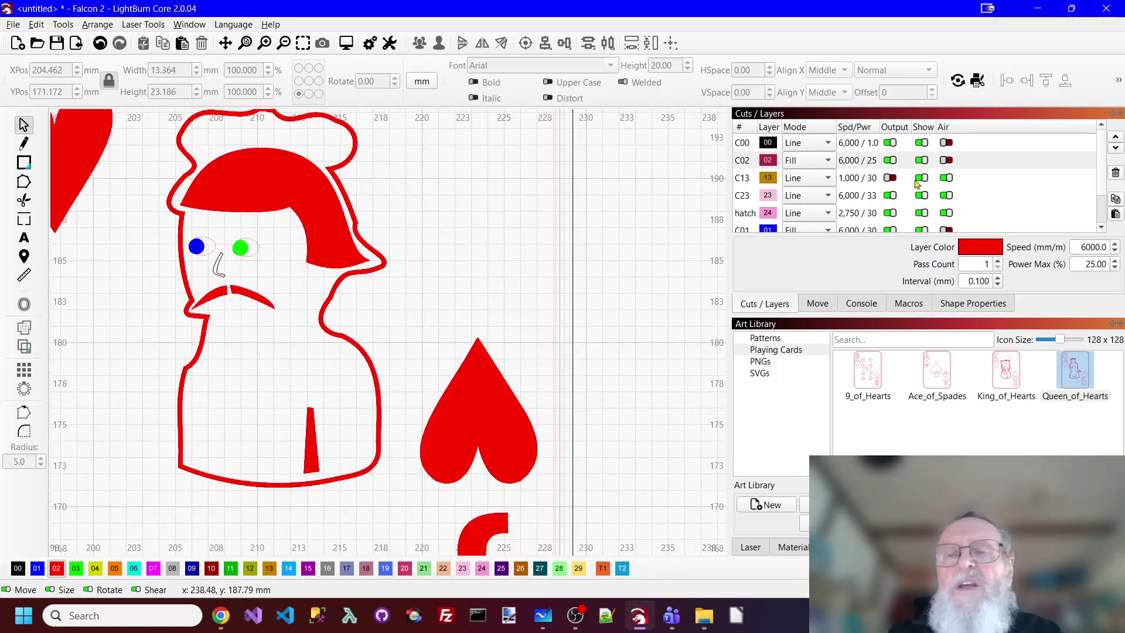
pyautogui.click(920, 162)
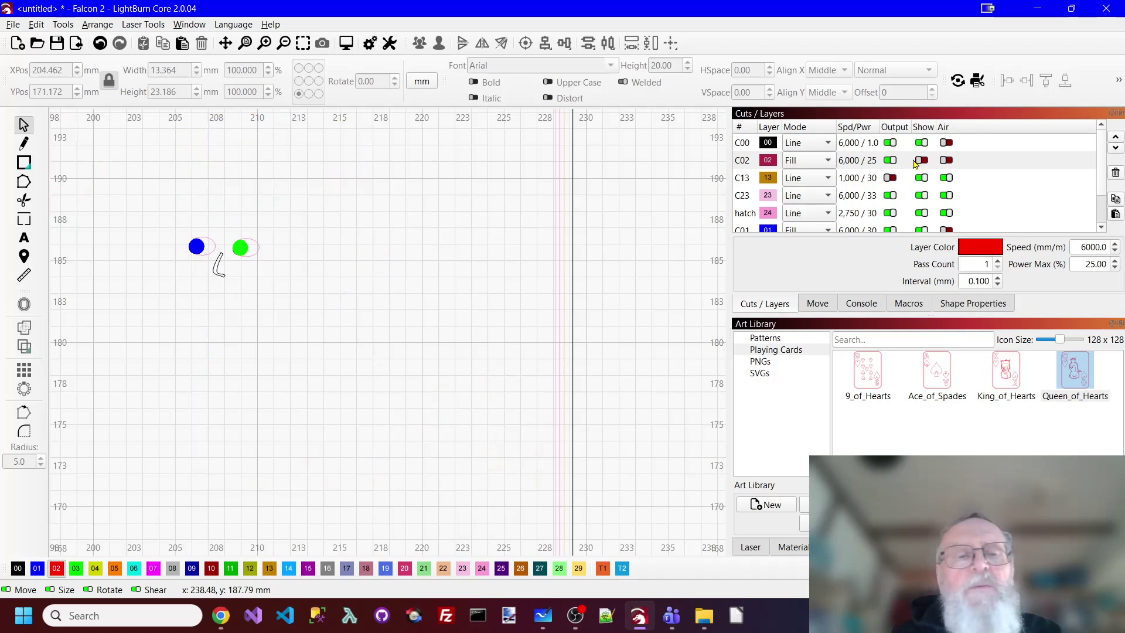
pyautogui.scroll(2, 242, 275)
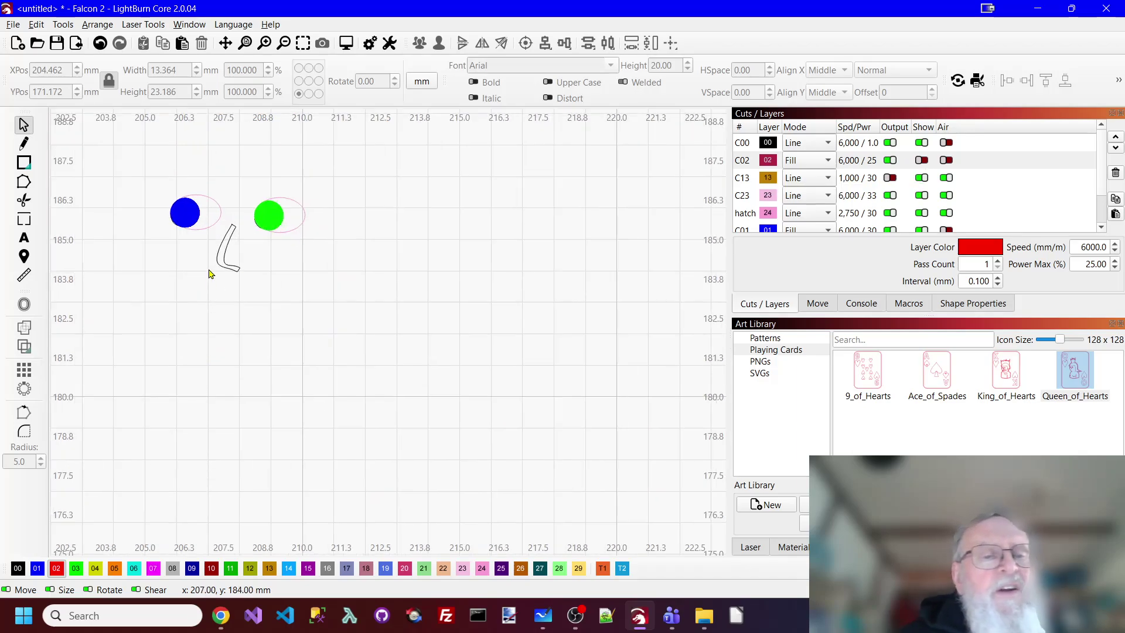
pyautogui.click(228, 244)
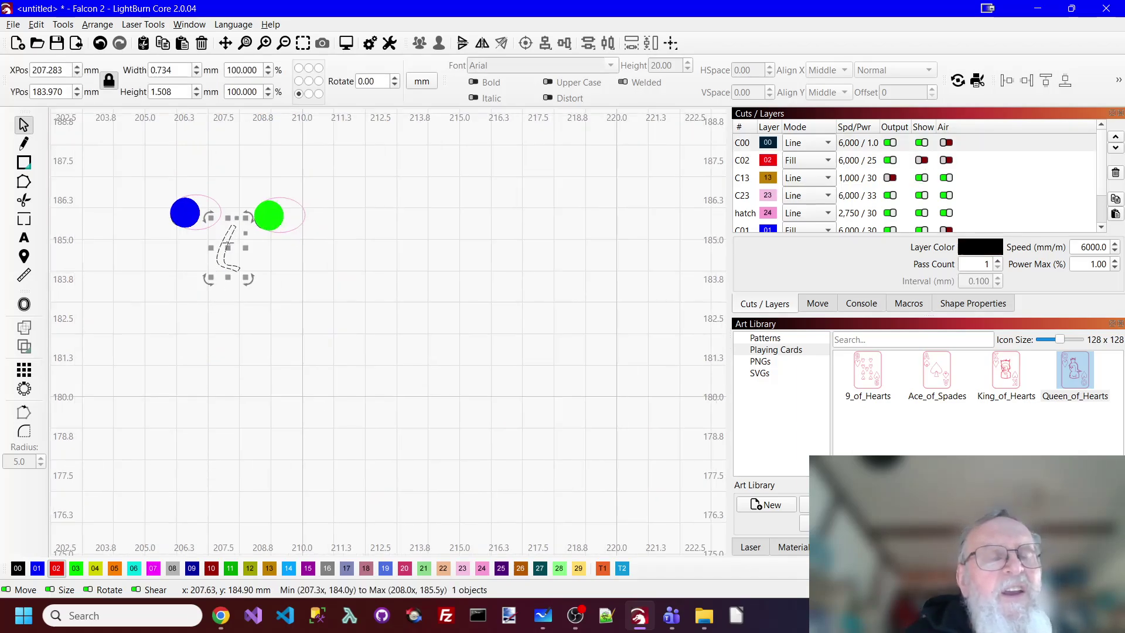
pyautogui.click(57, 567)
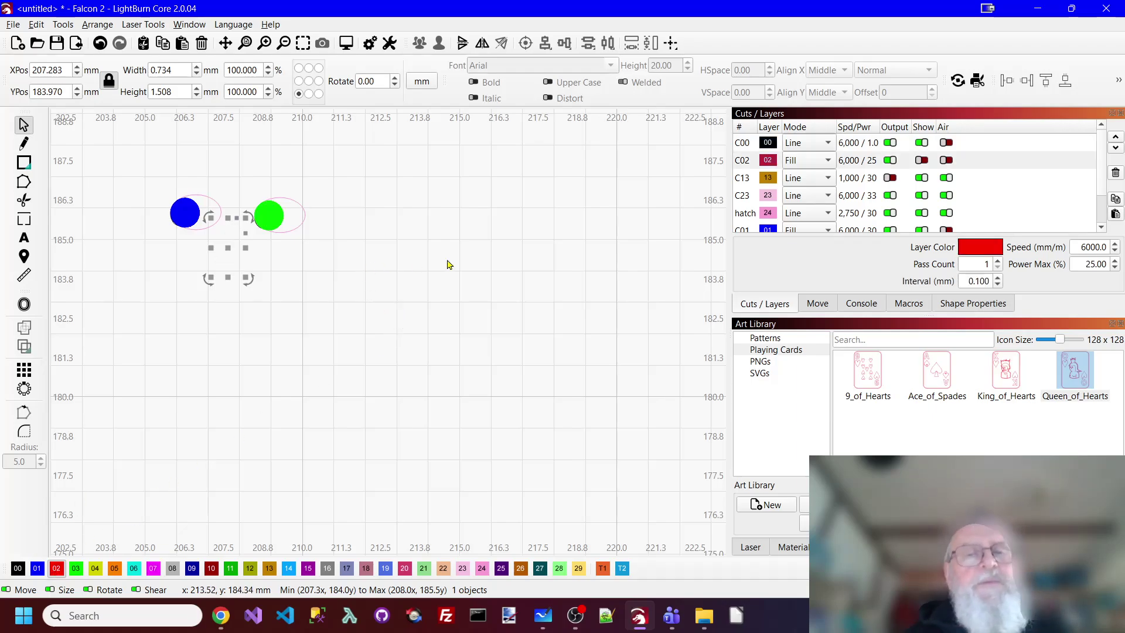
pyautogui.click(922, 161)
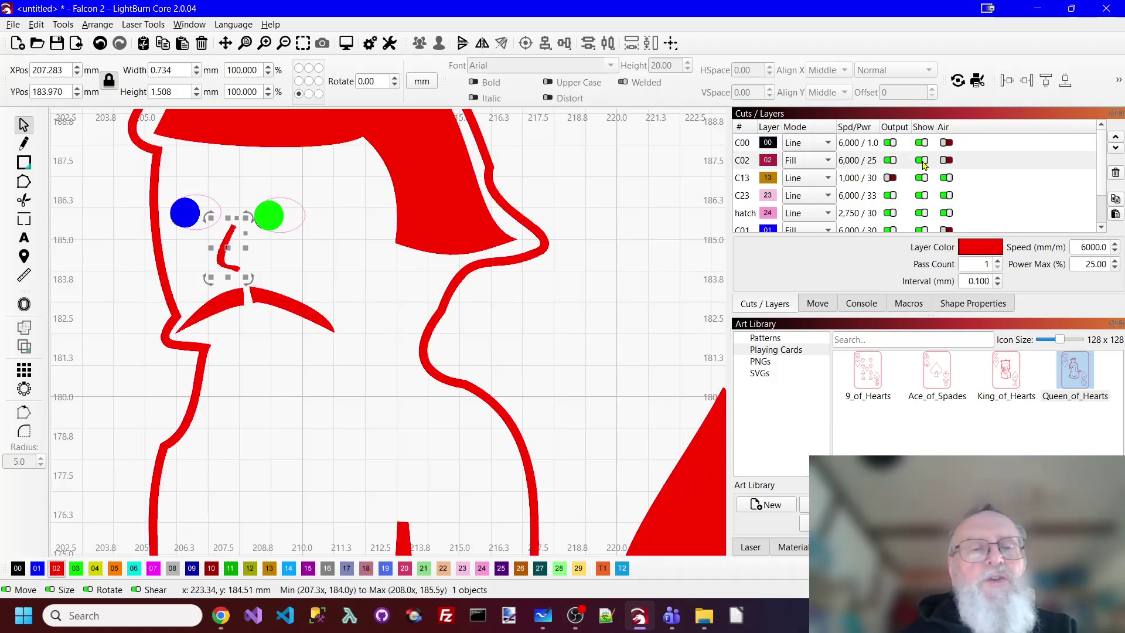
# Step: Hide layer C02 and set layer C03 to Line mode to expose the overlapping outlines of the green eye
pyautogui.click(518, 242)
pyautogui.scroll(3, 278, 243)
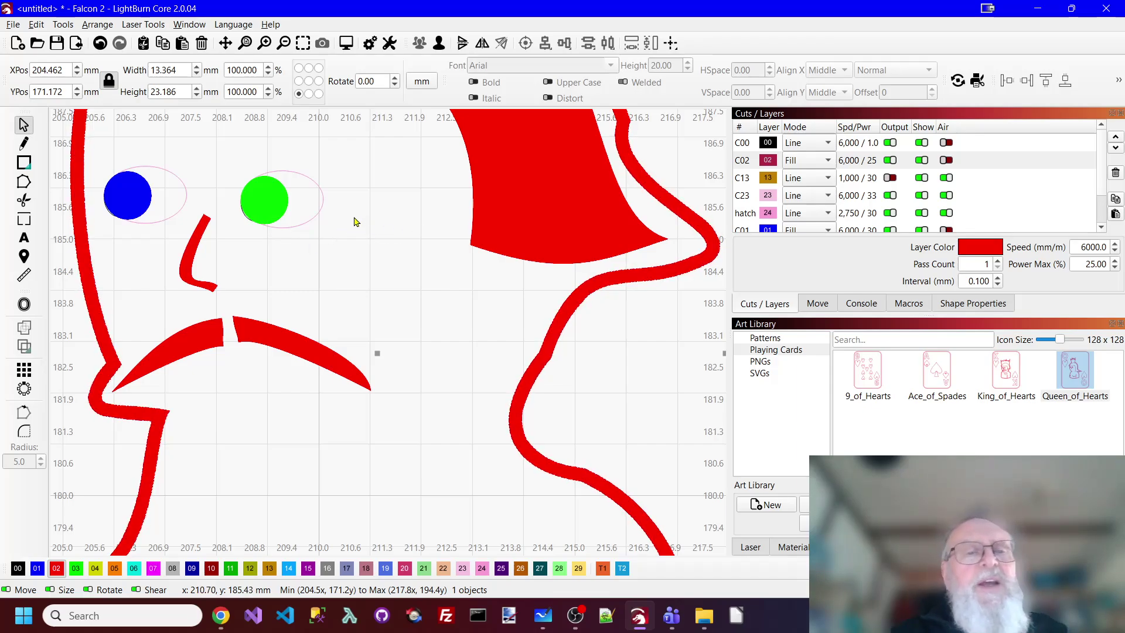
pyautogui.scroll(3, 309, 179)
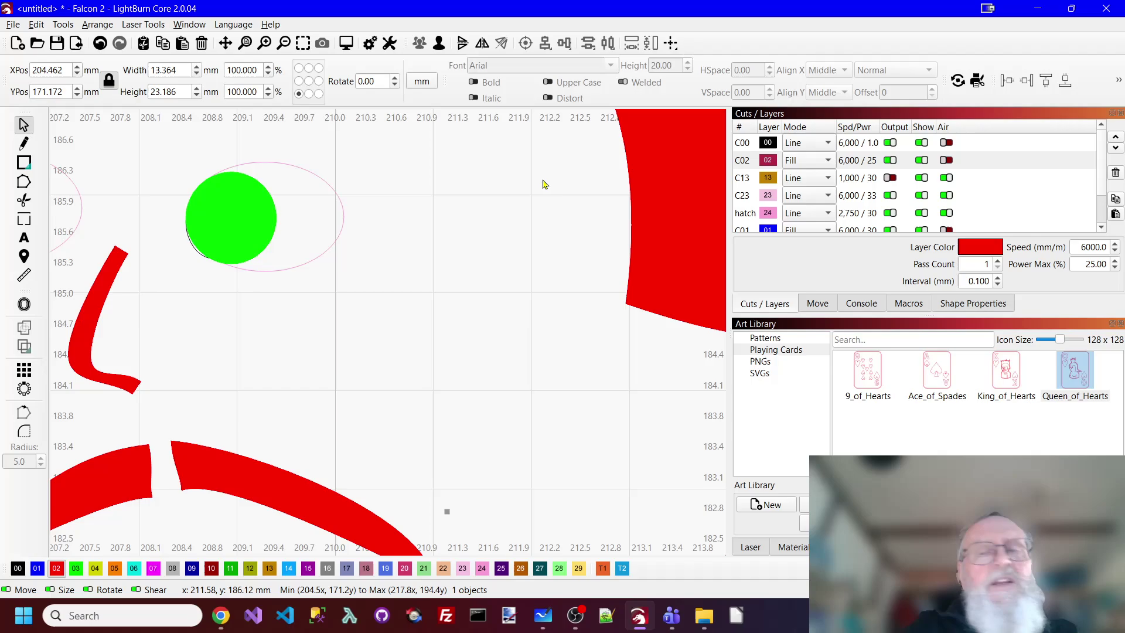
pyautogui.scroll(-2, 631, 176)
pyautogui.click(921, 160)
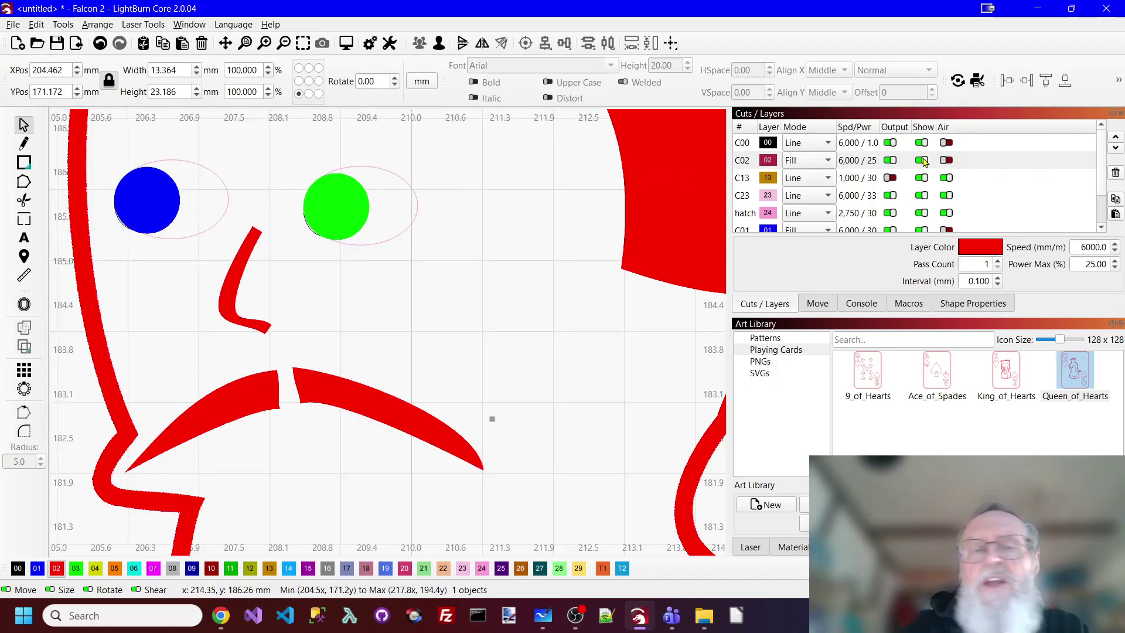
pyautogui.scroll(2, 419, 215)
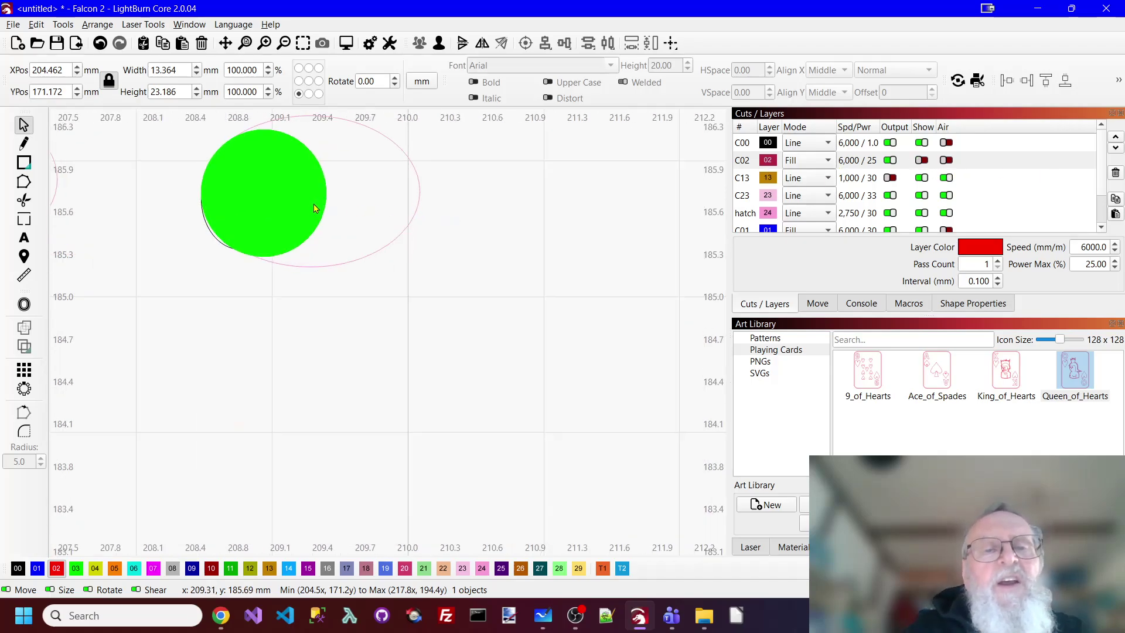
pyautogui.scroll(-2, 842, 178)
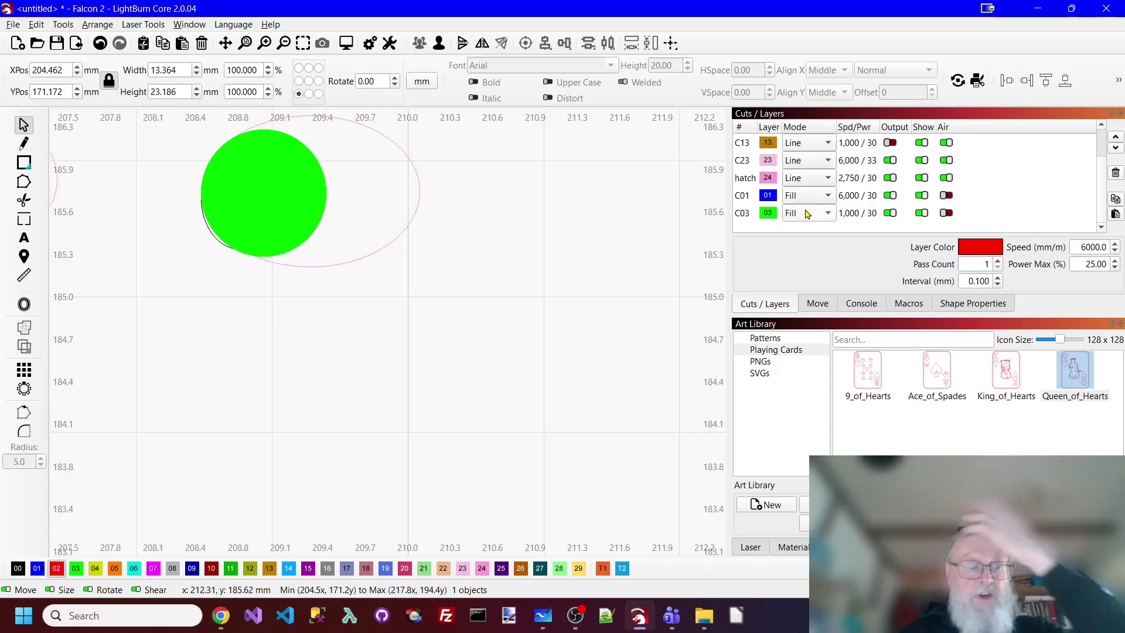
pyautogui.click(831, 214)
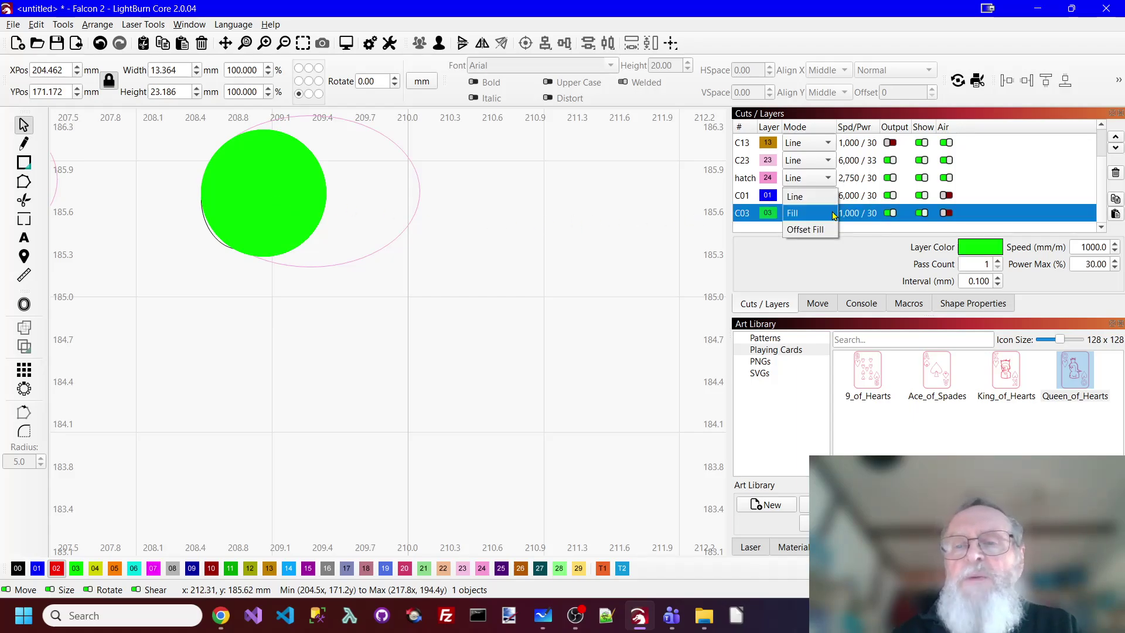
pyautogui.click(809, 202)
pyautogui.click(384, 196)
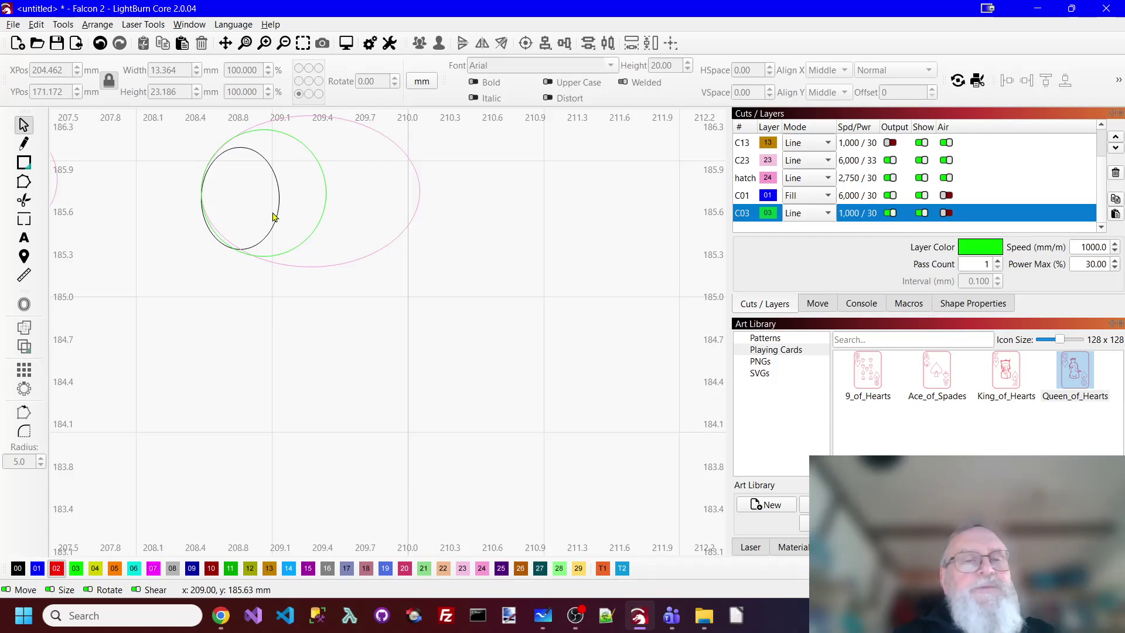
# Step: Ungroup the green eye so its pupil, iris and outer ellipse are separate shapes
pyautogui.click(278, 180)
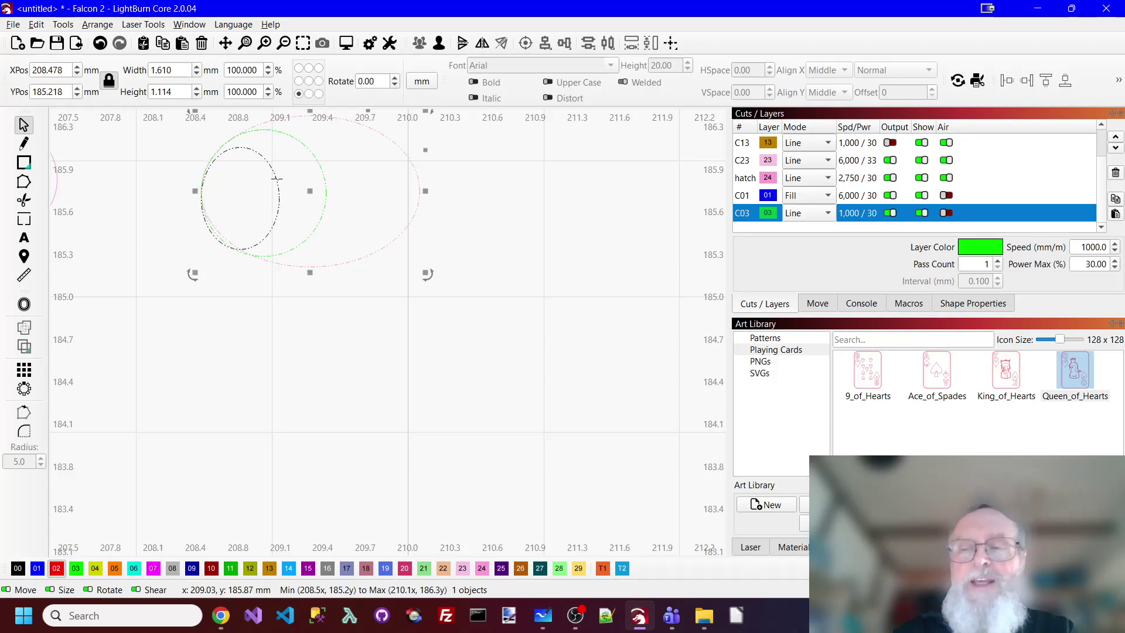
pyautogui.rightClick(277, 179)
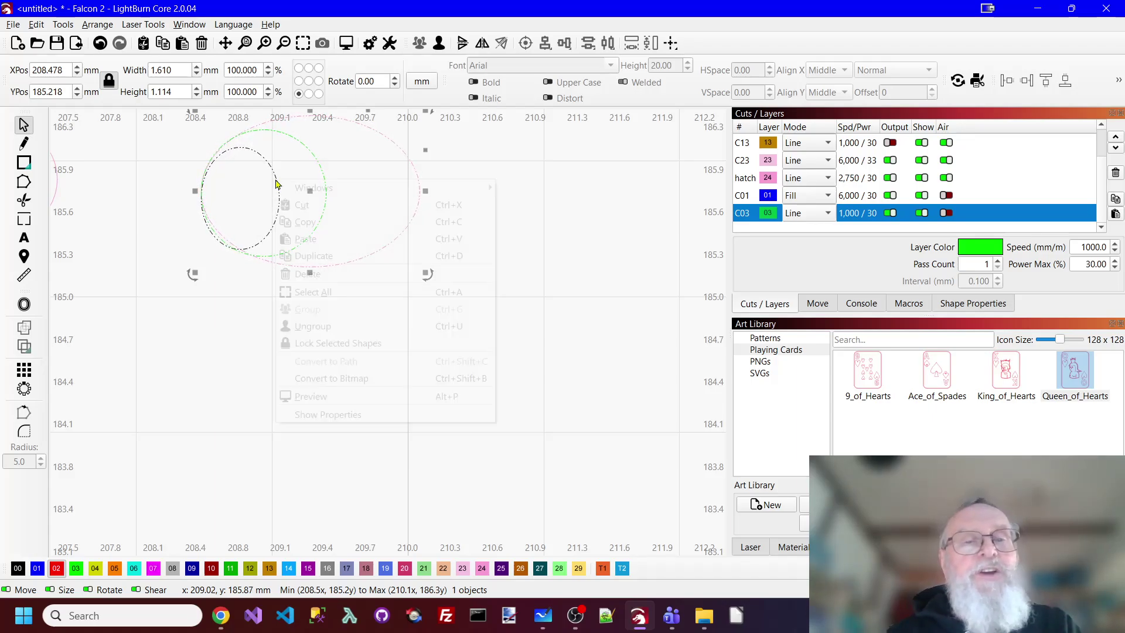
pyautogui.click(313, 326)
pyautogui.click(484, 170)
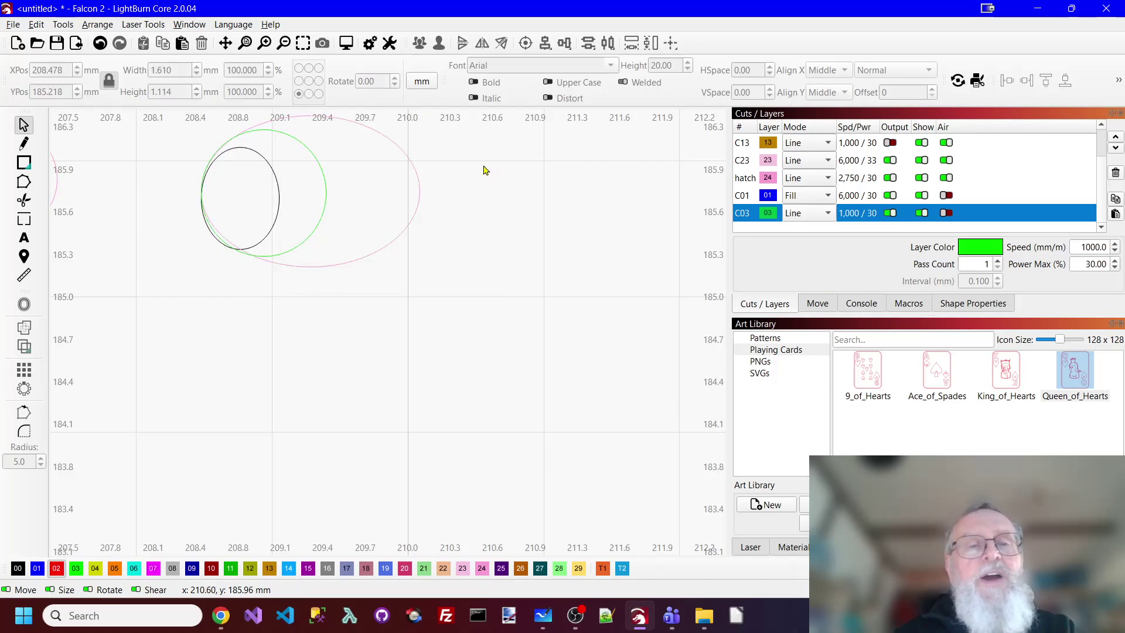
# Step: Offset the eye's black pupil ellipse inward by 0.05 mm, keeping the original shape
pyautogui.click(279, 190)
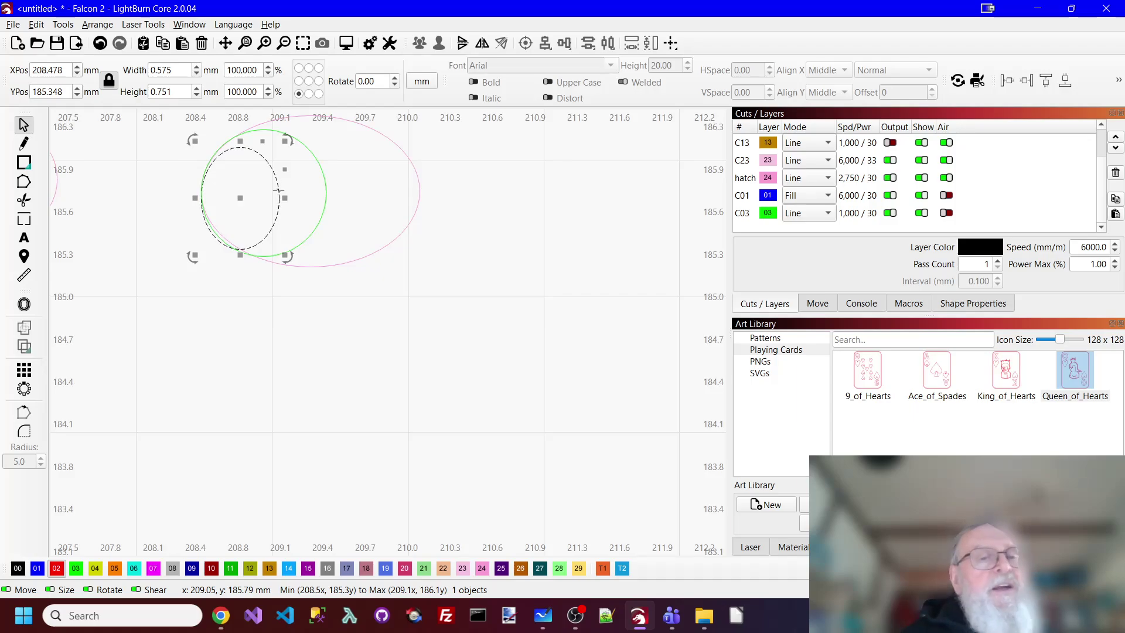
pyautogui.click(24, 304)
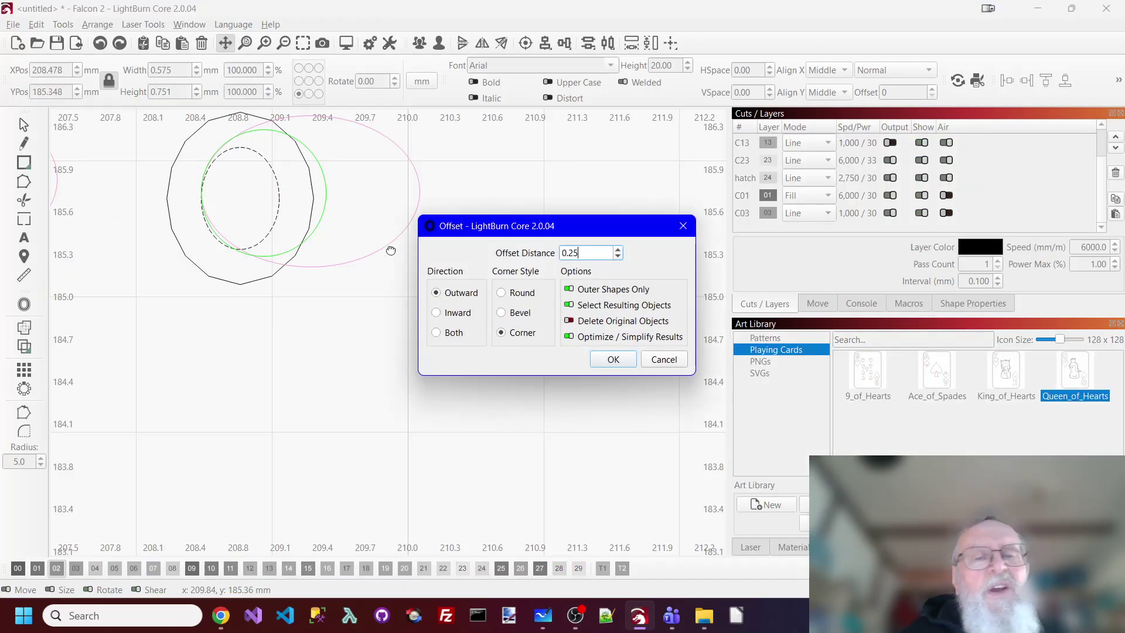
pyautogui.click(457, 313)
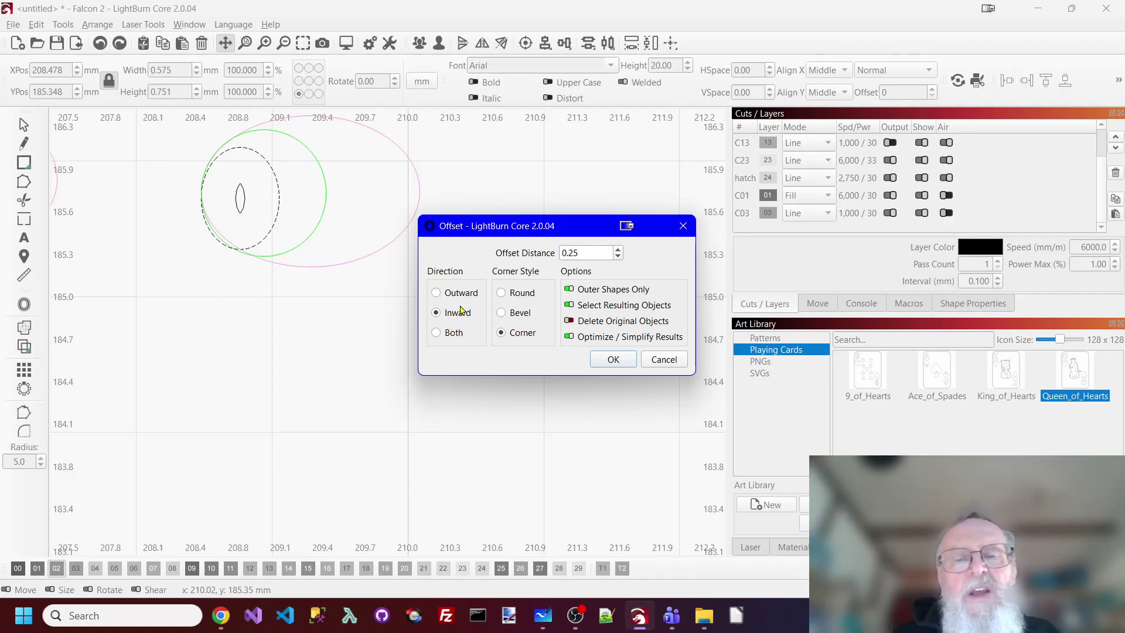
pyautogui.doubleClick(579, 250)
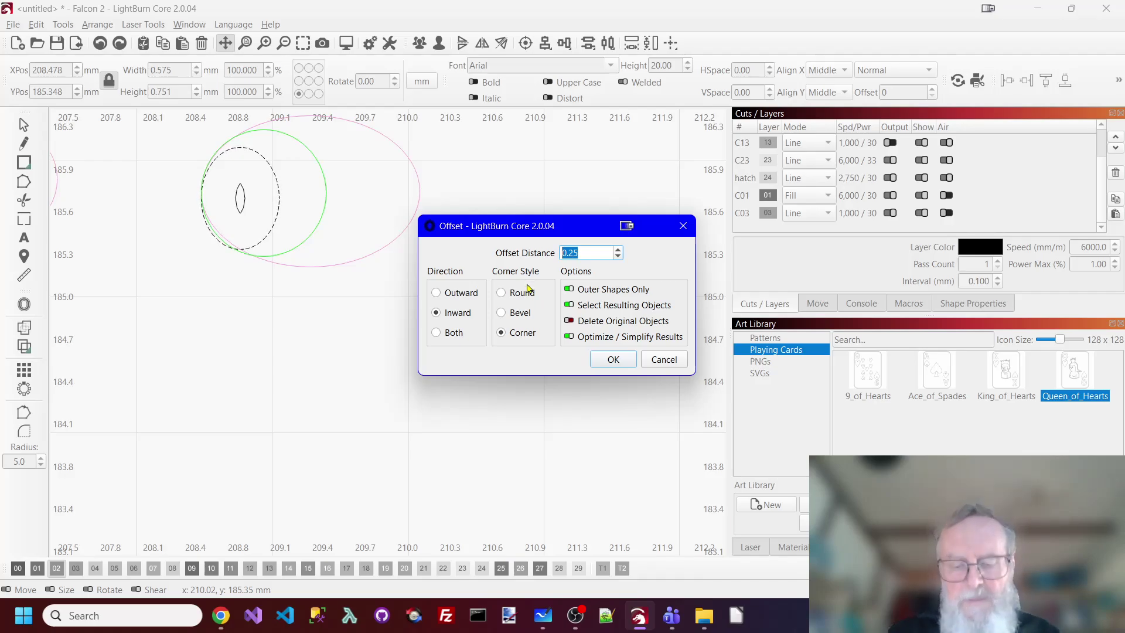
pyautogui.write('.')
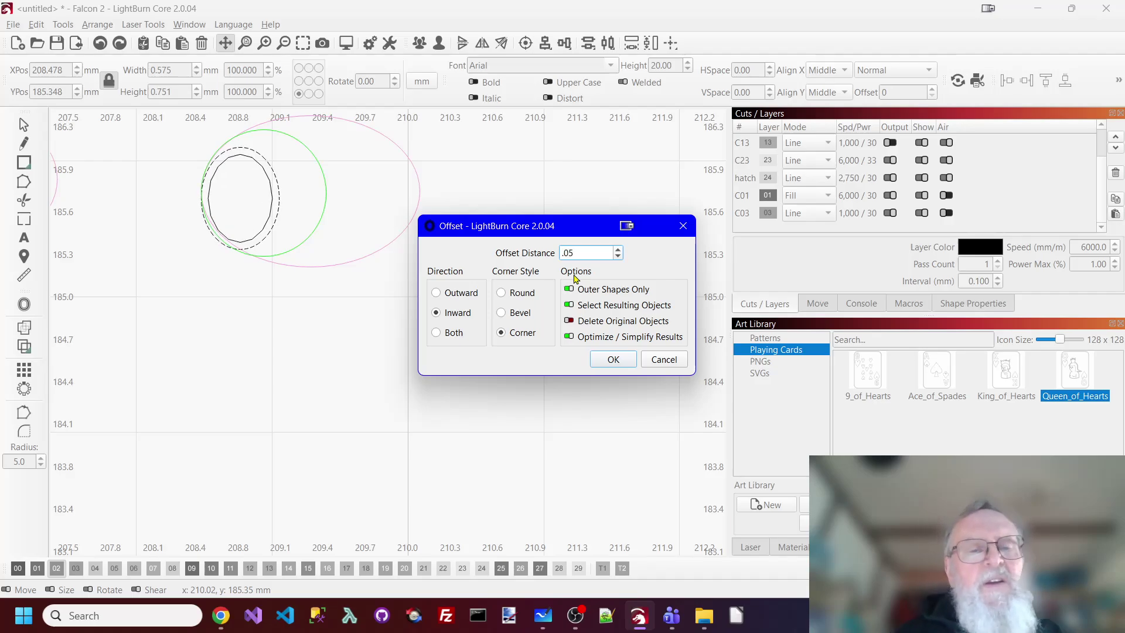
pyautogui.click(615, 360)
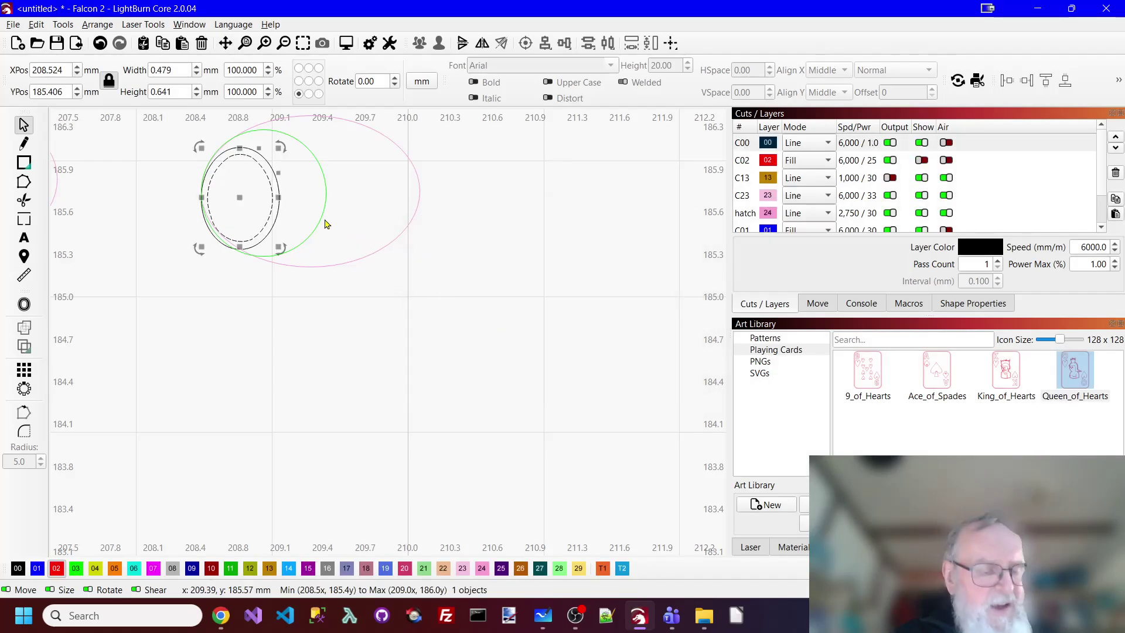
# Step: Group the black pupil ellipse with its inward offset copy
pyautogui.keyDown('shift'); pyautogui.click(278, 186); pyautogui.keyUp('shift')
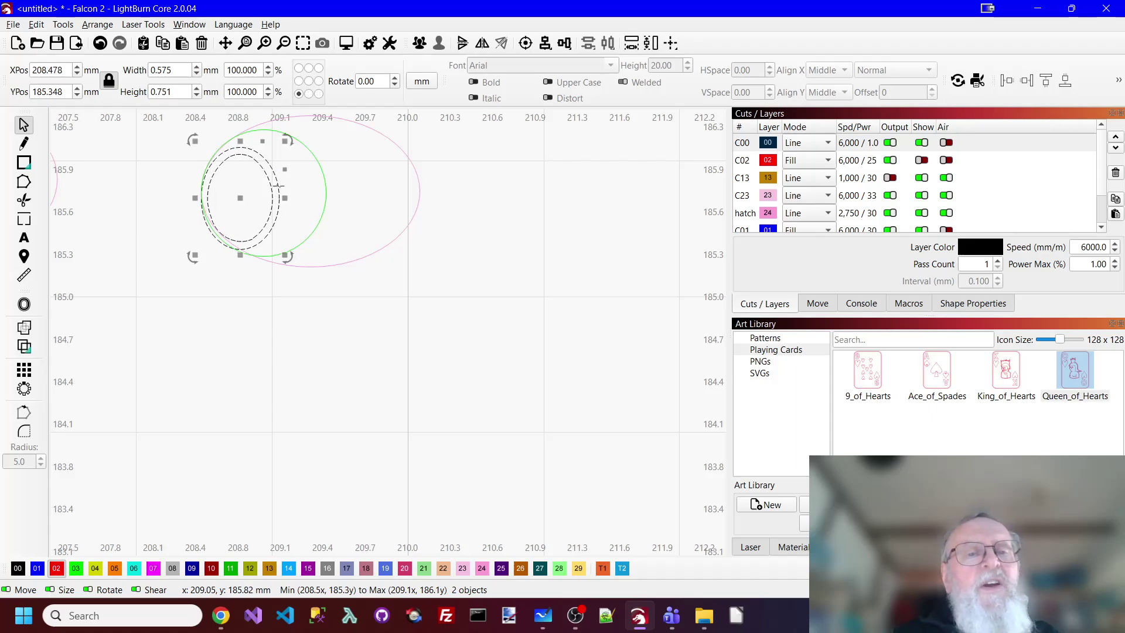
pyautogui.rightClick(279, 187)
pyautogui.click(312, 316)
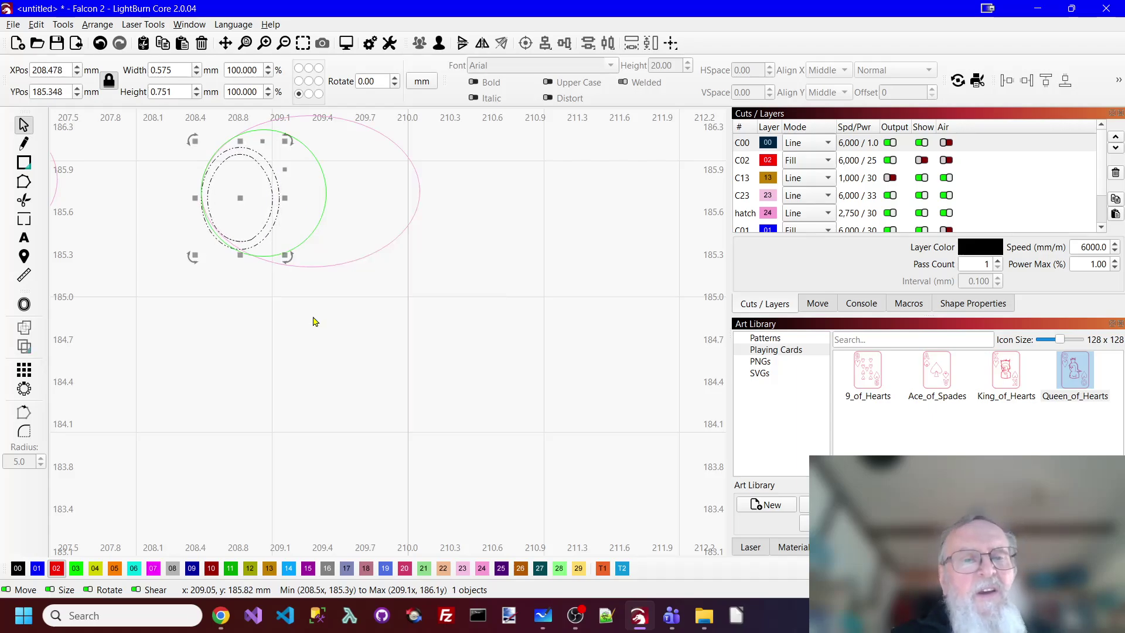
pyautogui.click(345, 224)
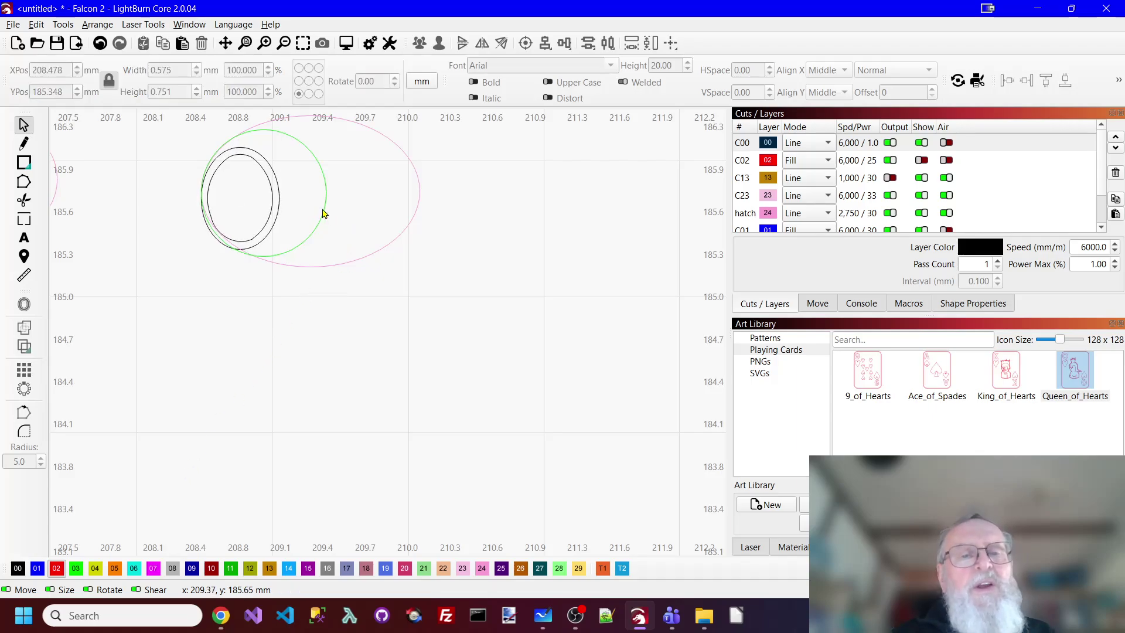
# Step: Group the green iris circle with the pupil group and assign it to layer C02, with that layer shown
pyautogui.click(325, 210)
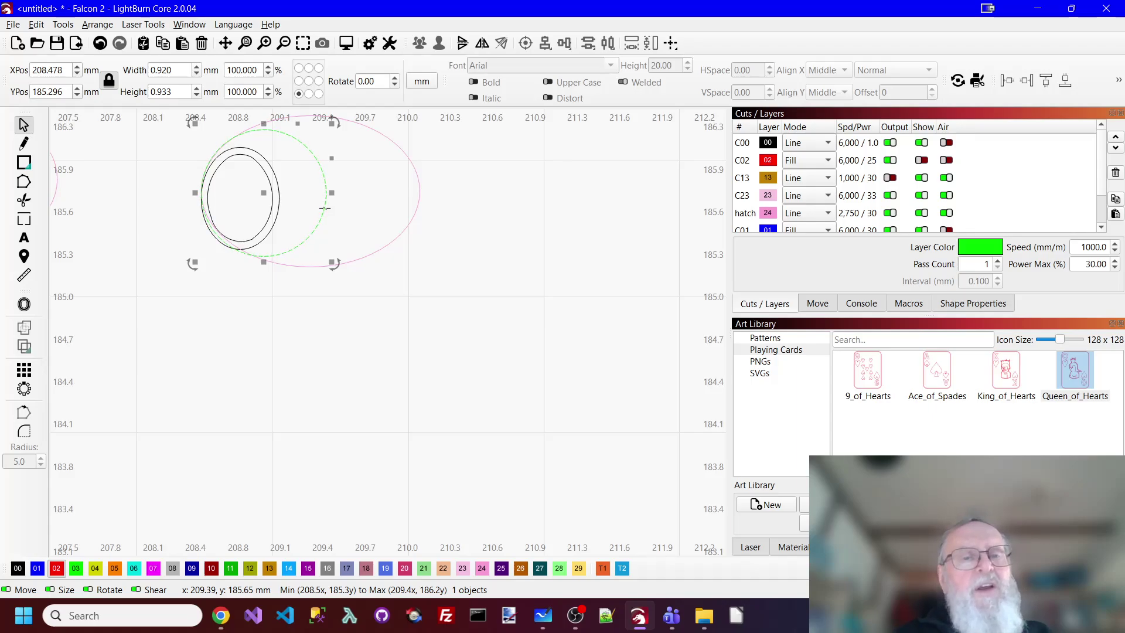
pyautogui.keyDown('shift'); pyautogui.click(280, 200); pyautogui.keyUp('shift')
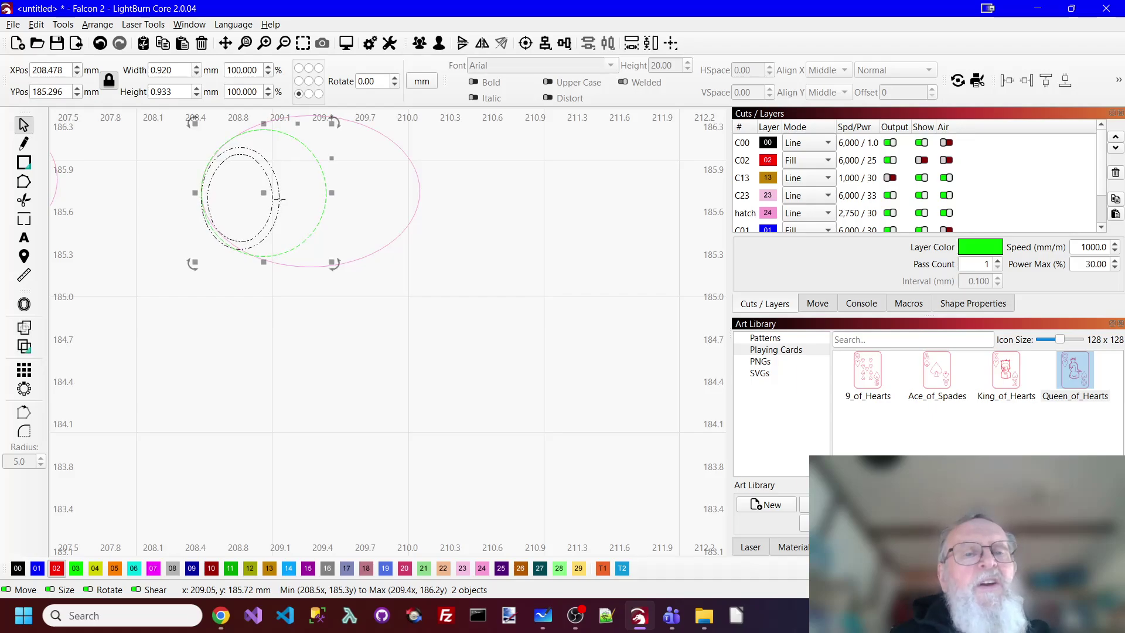
pyautogui.rightClick(281, 200)
pyautogui.click(315, 324)
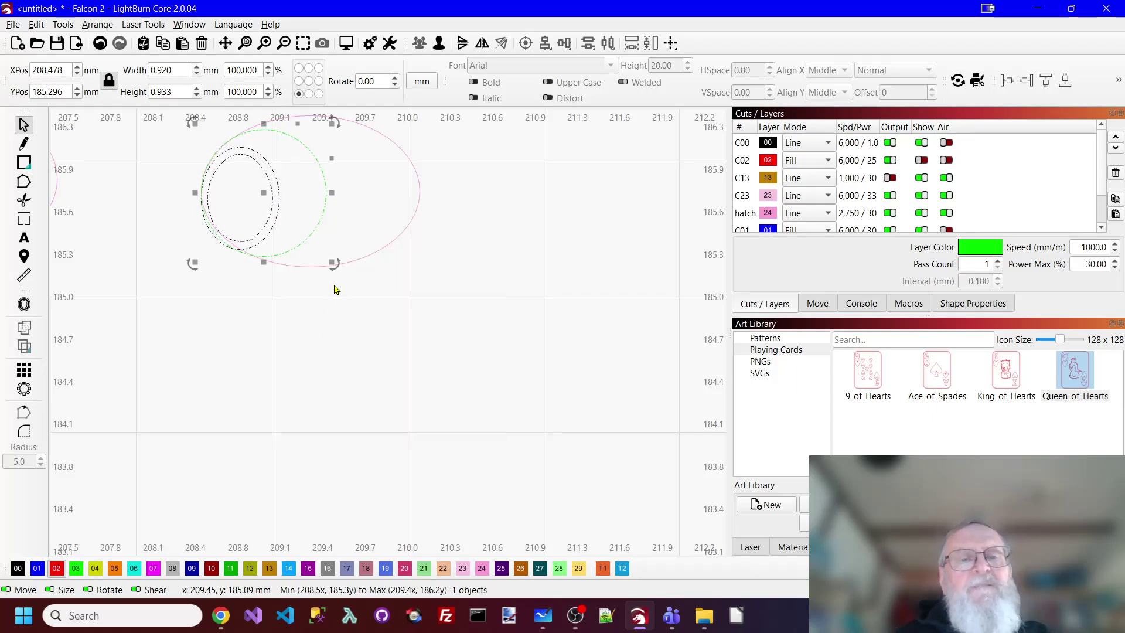
pyautogui.click(57, 573)
pyautogui.click(921, 160)
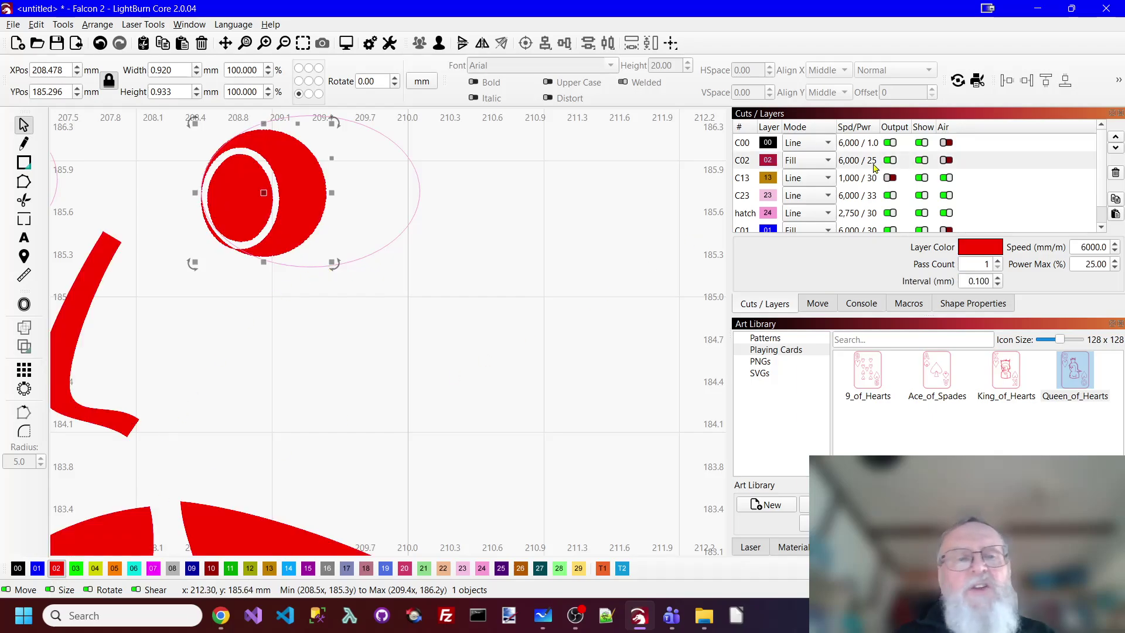
# Step: Offset the eye's pink outer ellipse outward by 0.05 mm with round corners, keeping the original shape
pyautogui.click(417, 224)
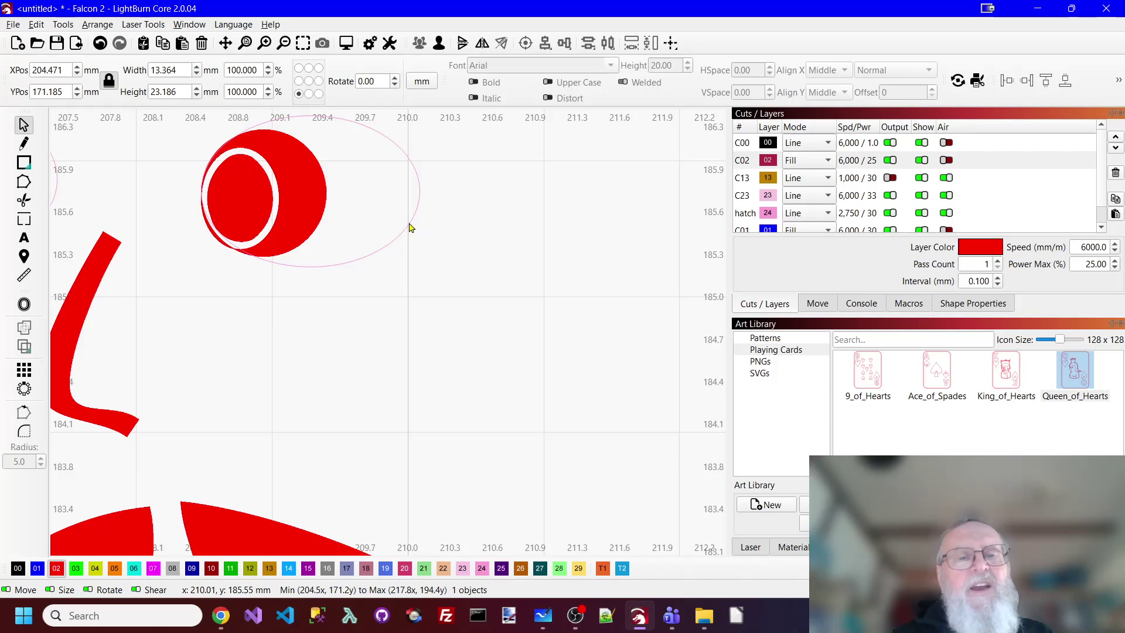
pyautogui.click(410, 225)
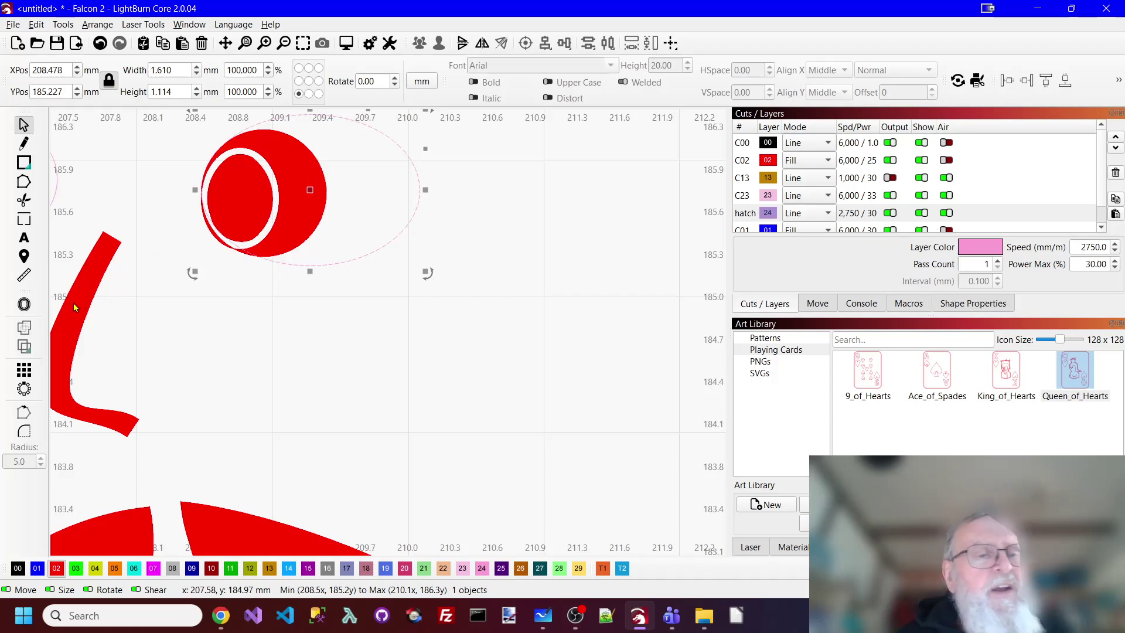
pyautogui.click(26, 310)
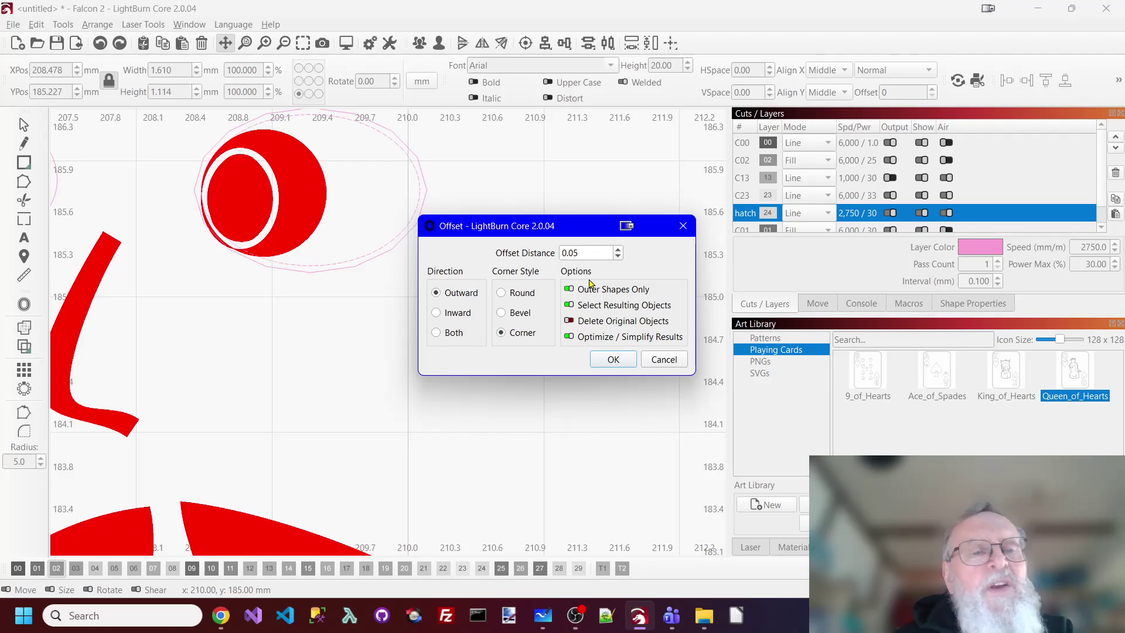
pyautogui.click(528, 295)
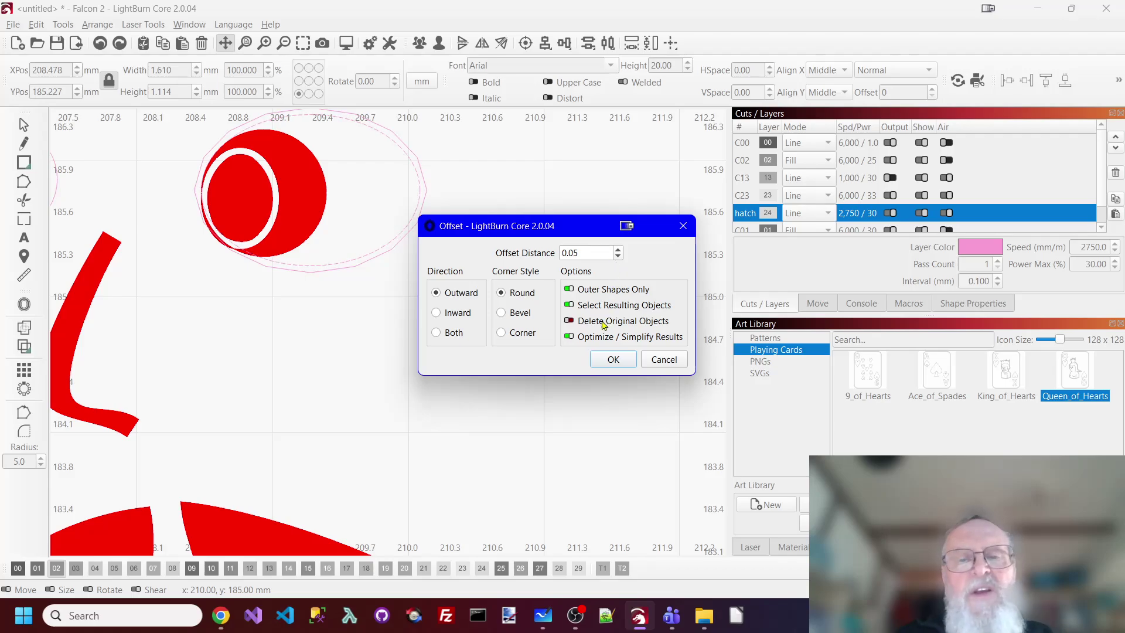
pyautogui.click(612, 360)
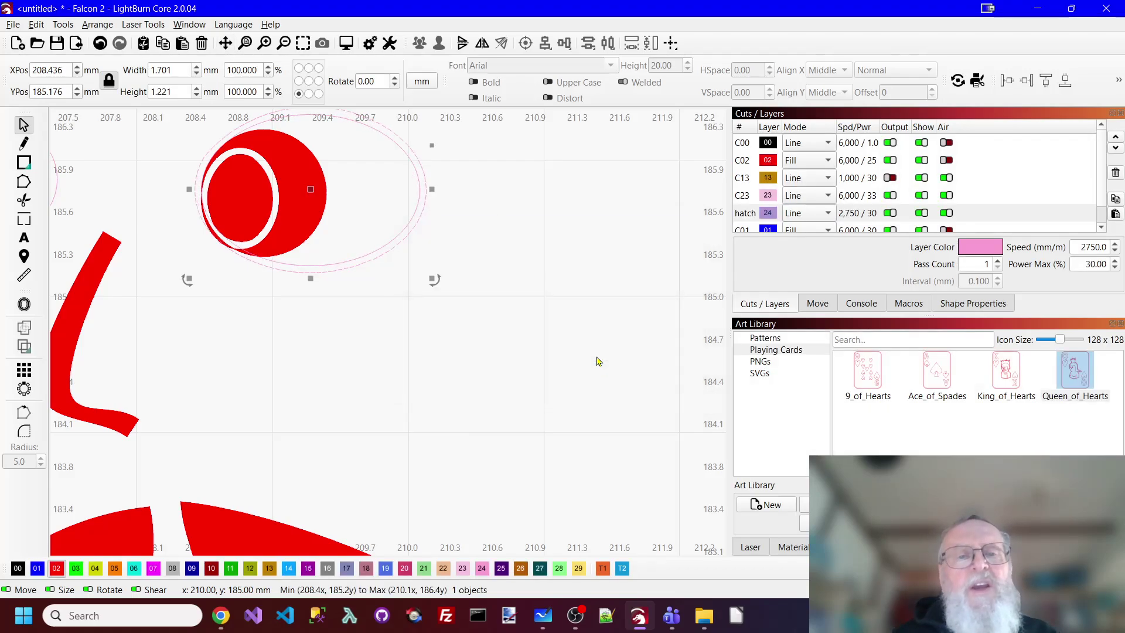
# Step: Group the eye's outer ellipse with its outward offset copy and assign the group to layer C02
pyautogui.keyDown('shift'); pyautogui.click(420, 179); pyautogui.keyUp('shift')
pyautogui.rightClick(419, 178)
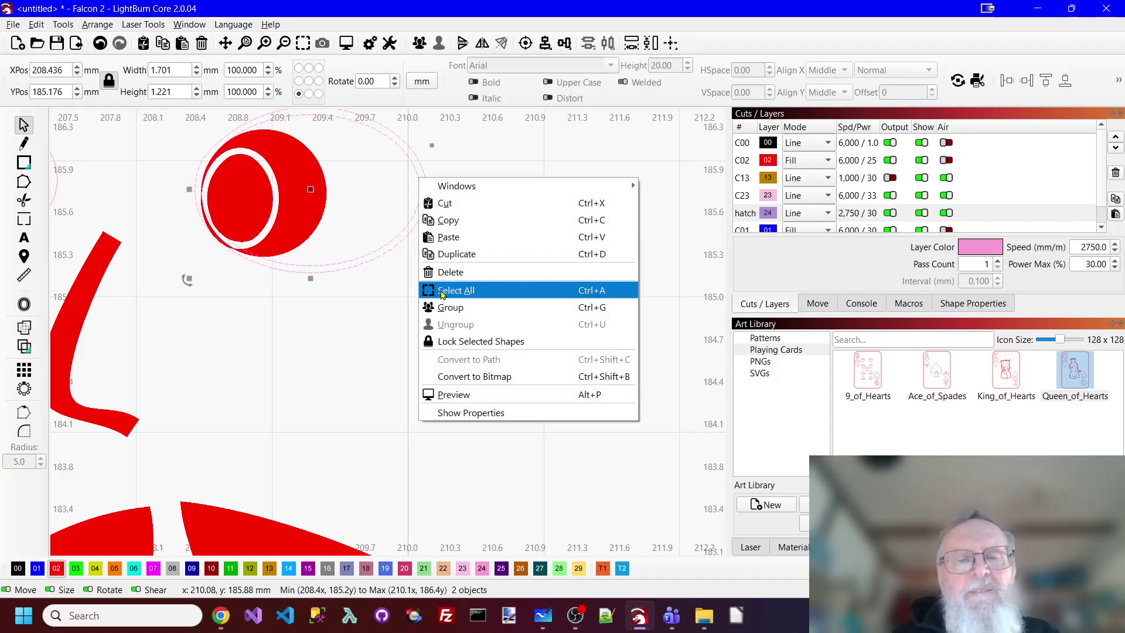
pyautogui.press('Escape')
pyautogui.click(57, 569)
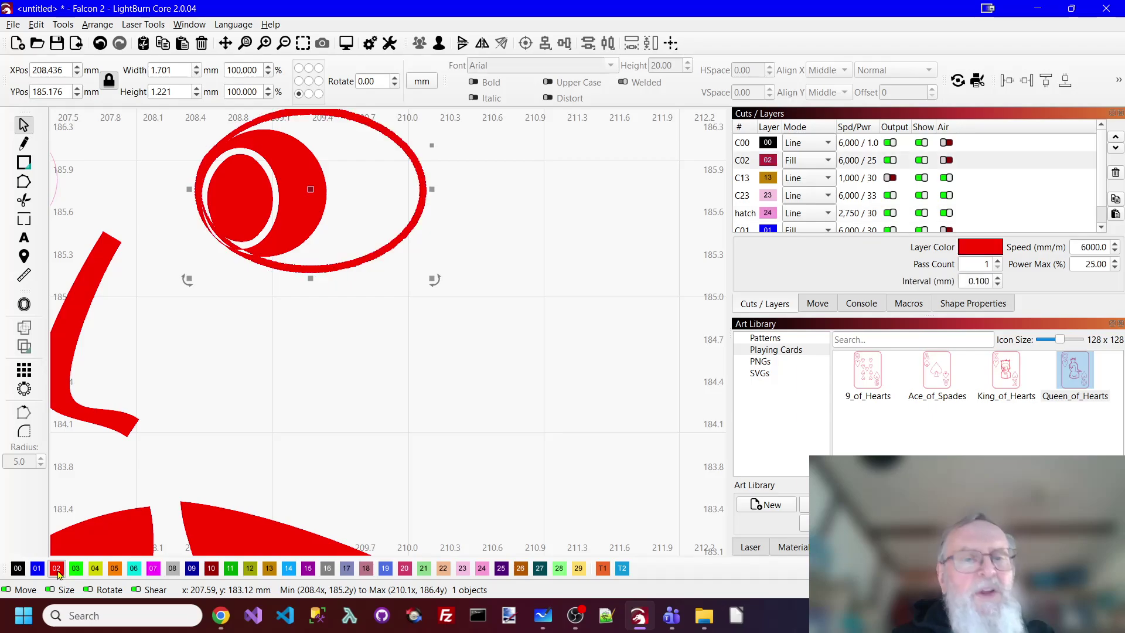
pyautogui.click(459, 351)
pyautogui.scroll(-1, 519, 243)
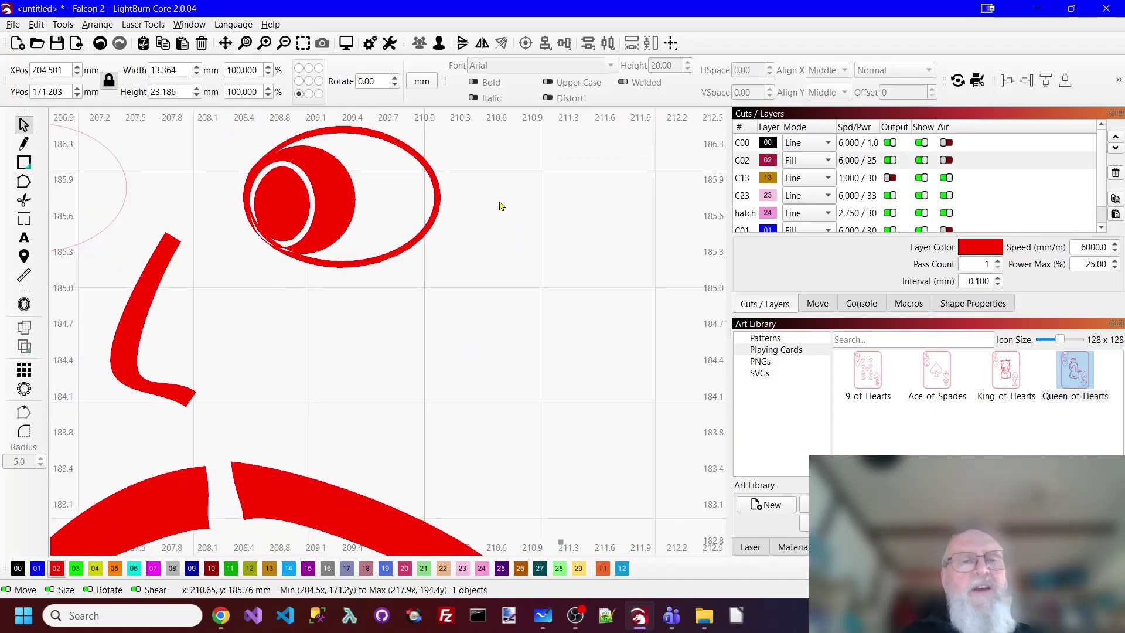
pyautogui.scroll(-1, 505, 199)
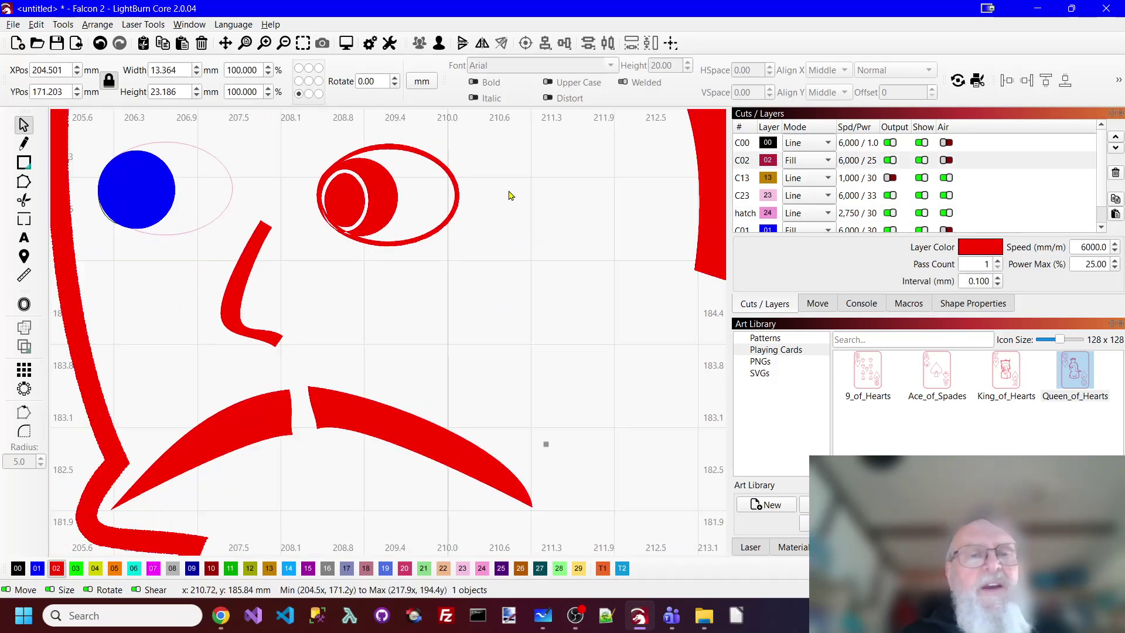
# Step: Set layer C02 to Line mode, try welding all the shapes of the finished eye, and undo the weld
pyautogui.click(825, 161)
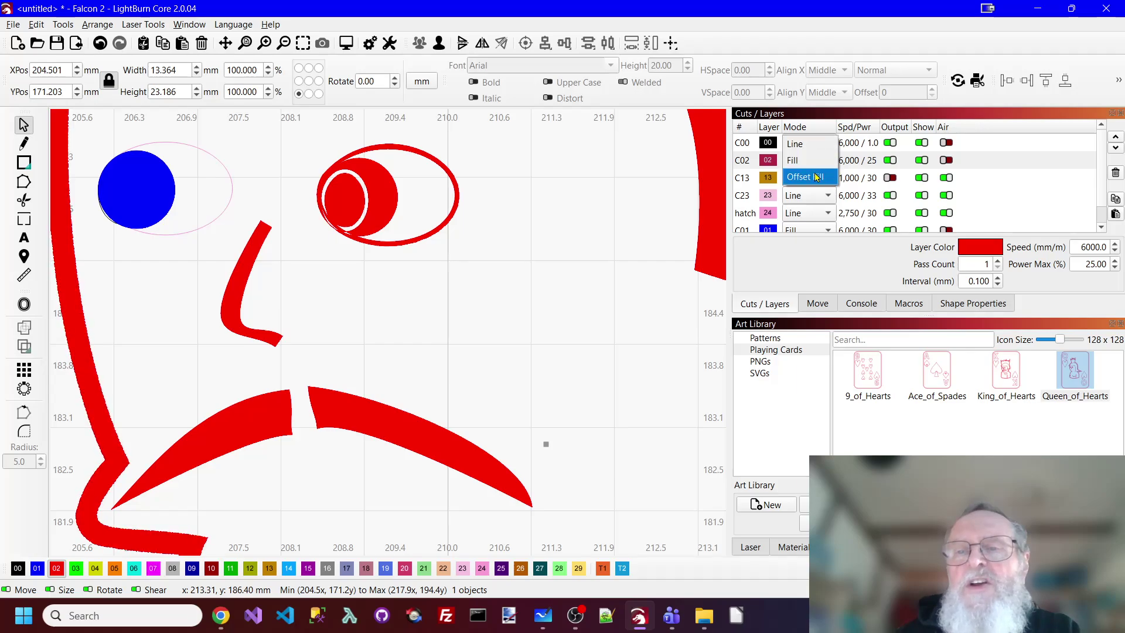
pyautogui.click(797, 144)
pyautogui.moveTo(294, 134); pyautogui.dragTo(550, 293)
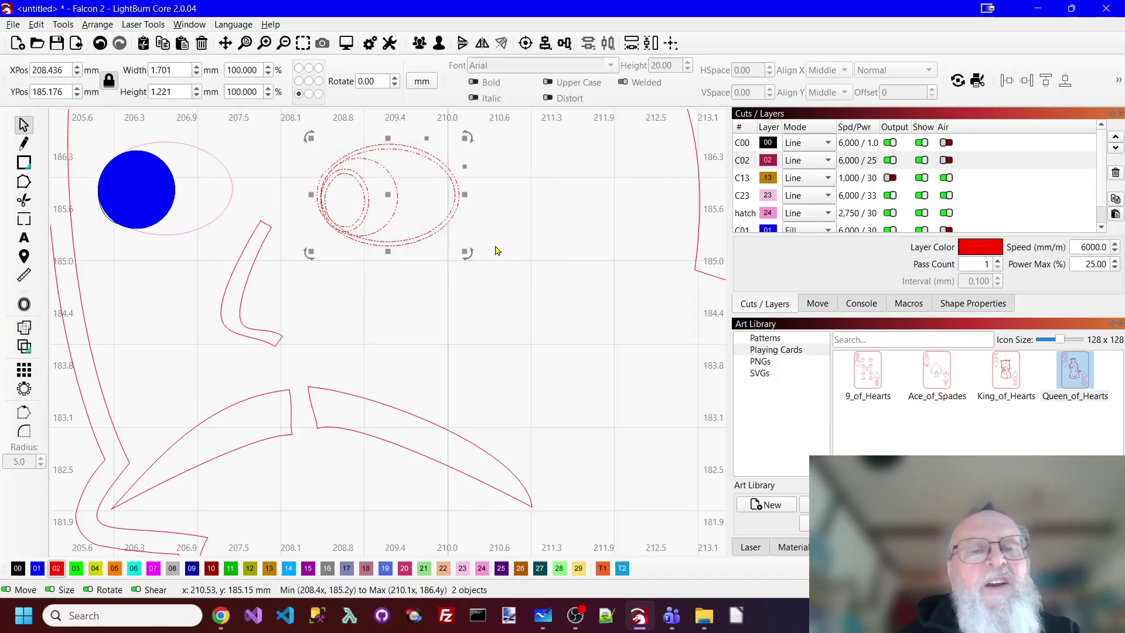
pyautogui.click(24, 327)
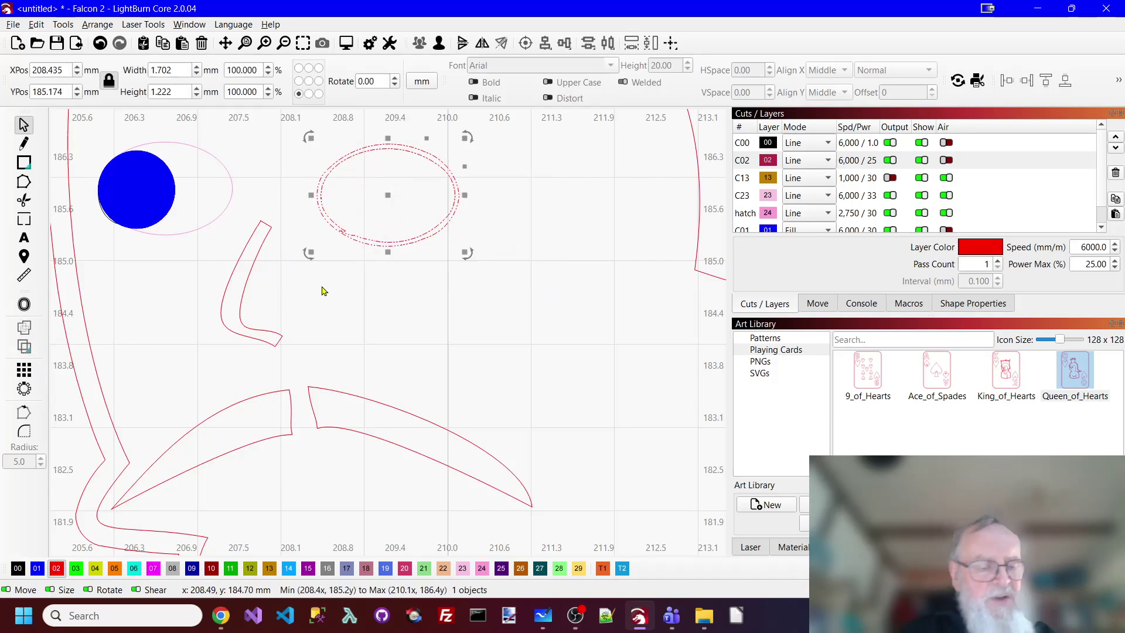
pyautogui.hotkey('ctrl', 'z')
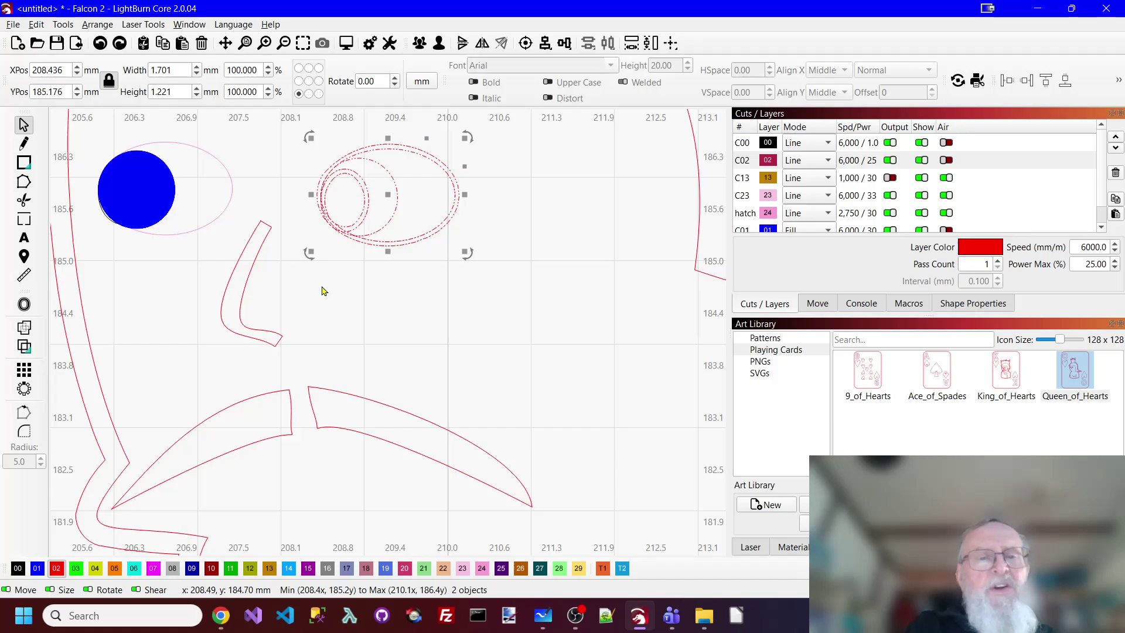
# Step: Combine the eye's iris group and outer outline group with a Boolean union and set layer C02 to Fill mode
pyautogui.click(92, 26)
pyautogui.click(176, 295)
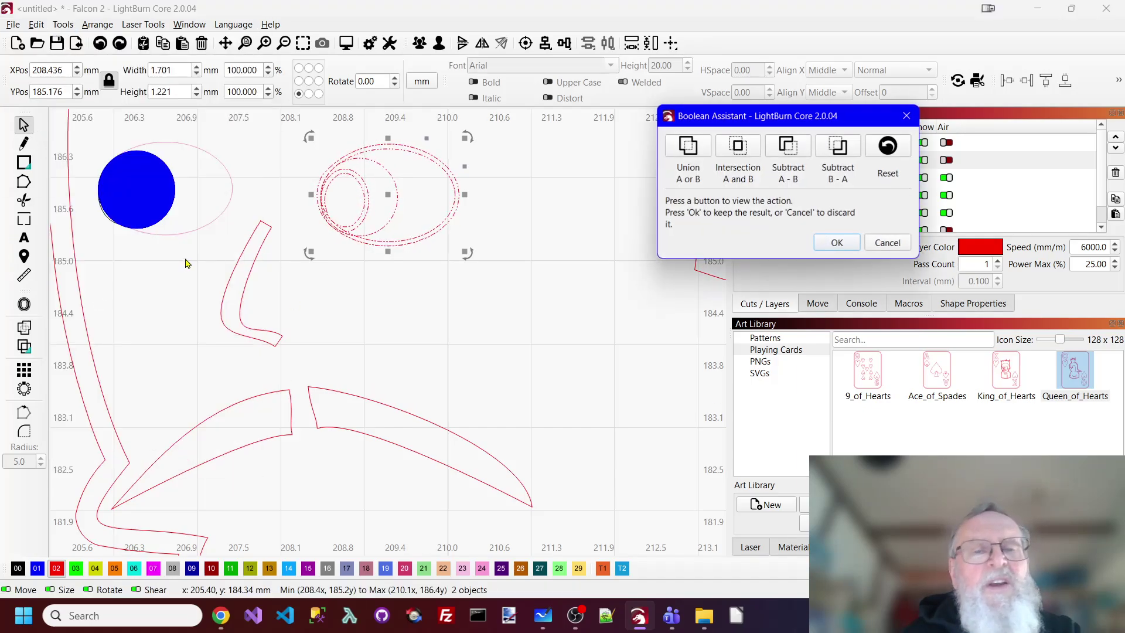
pyautogui.click(690, 145)
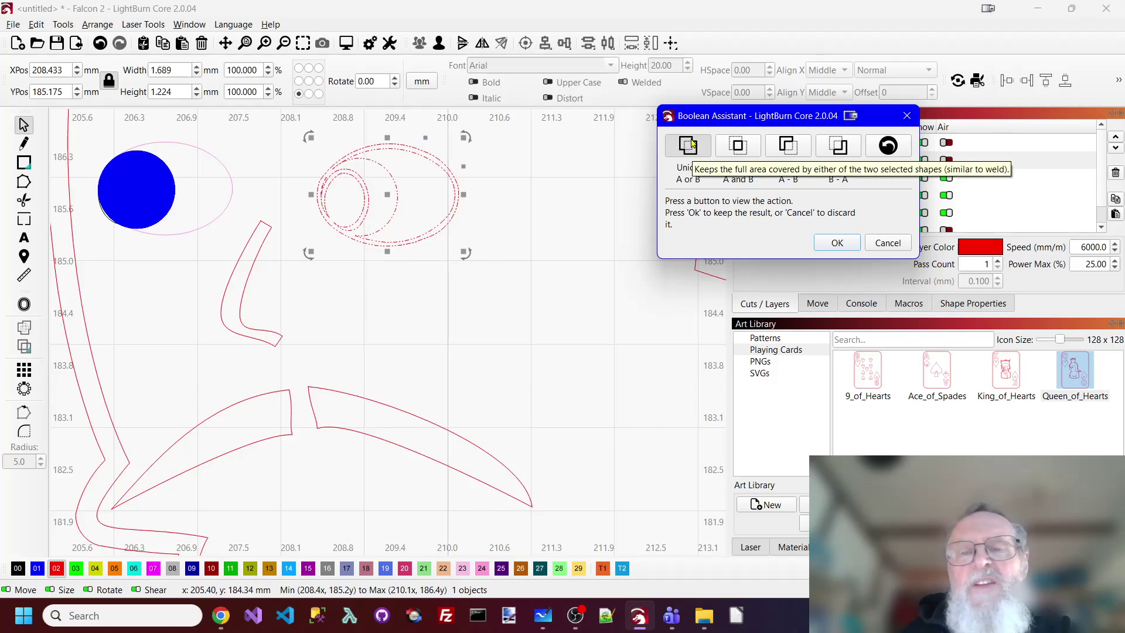
pyautogui.click(837, 243)
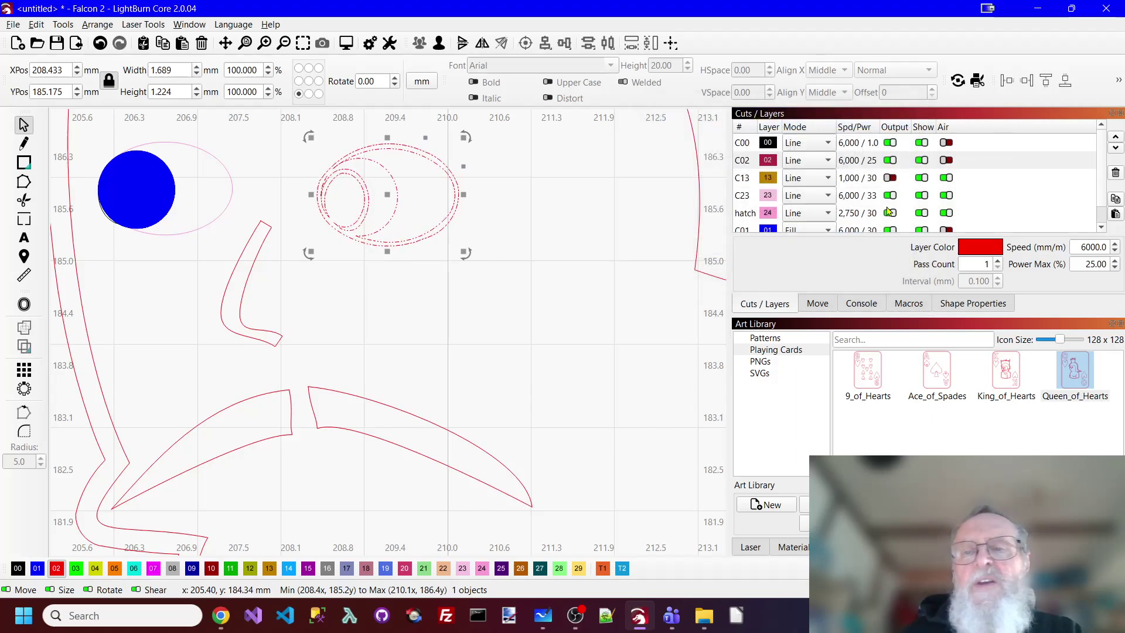
pyautogui.click(815, 160)
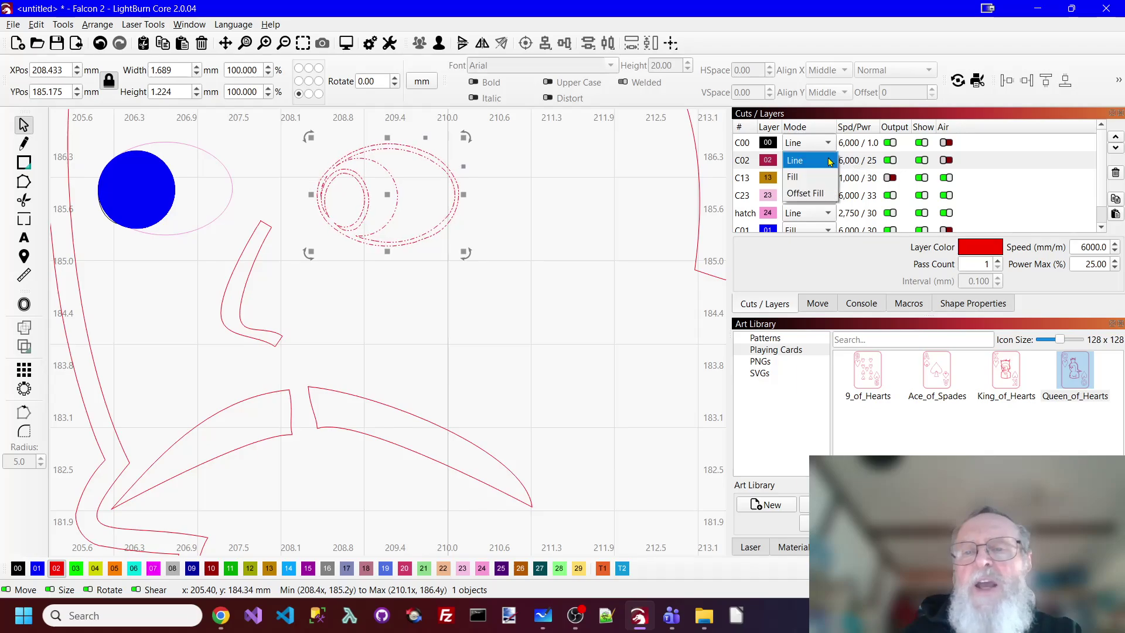
pyautogui.click(802, 179)
pyautogui.click(725, 171)
pyautogui.scroll(-3, 539, 181)
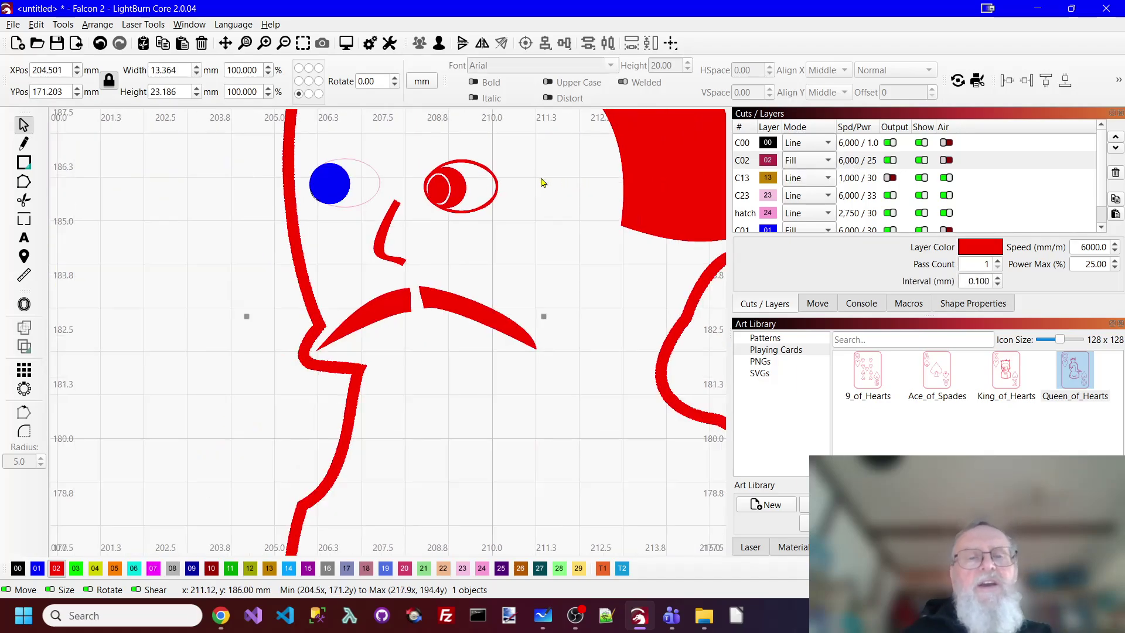
pyautogui.moveTo(397, 156); pyautogui.dragTo(514, 219)
pyautogui.hotkey('ctrl', 'z')
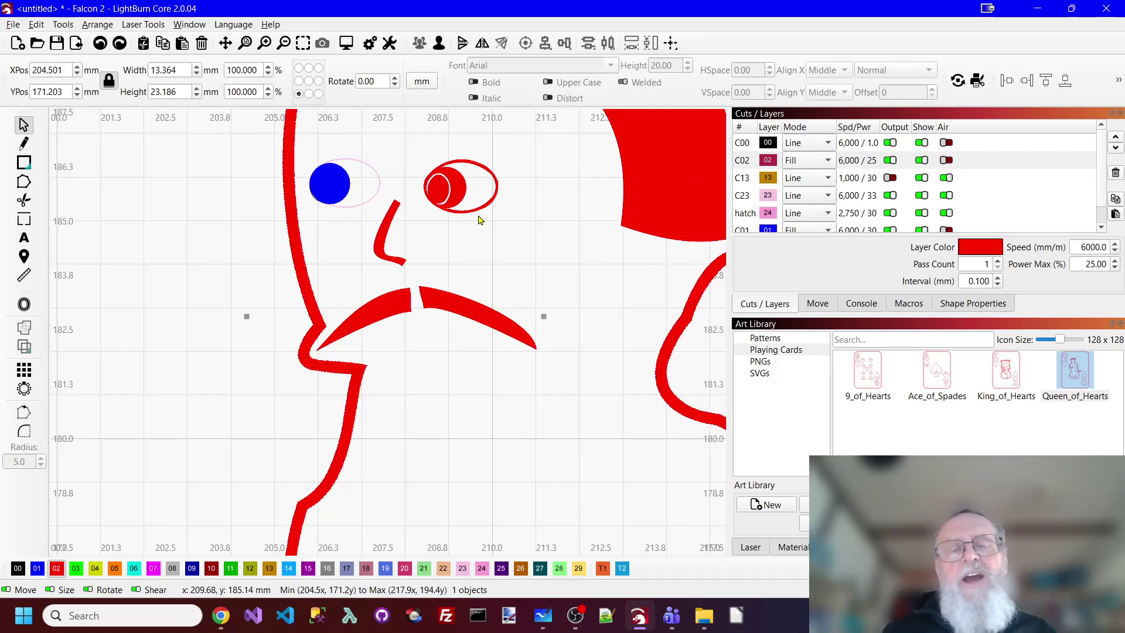
# Step: Set layer C02 to Line mode and duplicate the combined eye in place
pyautogui.click(820, 147)
pyautogui.click(812, 151)
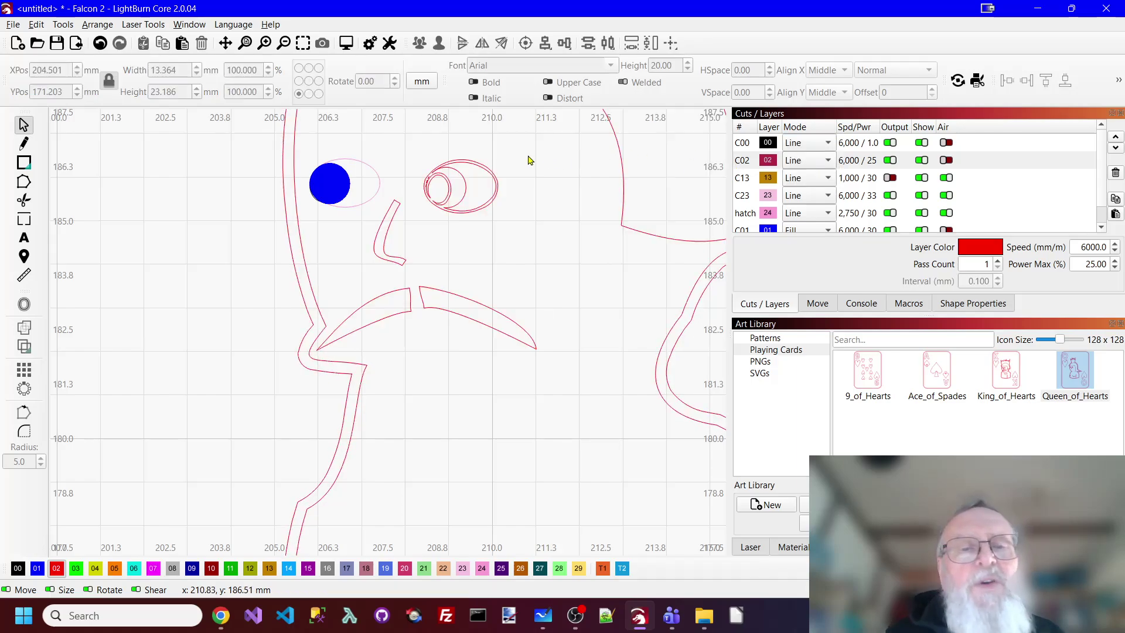
pyautogui.click(466, 163)
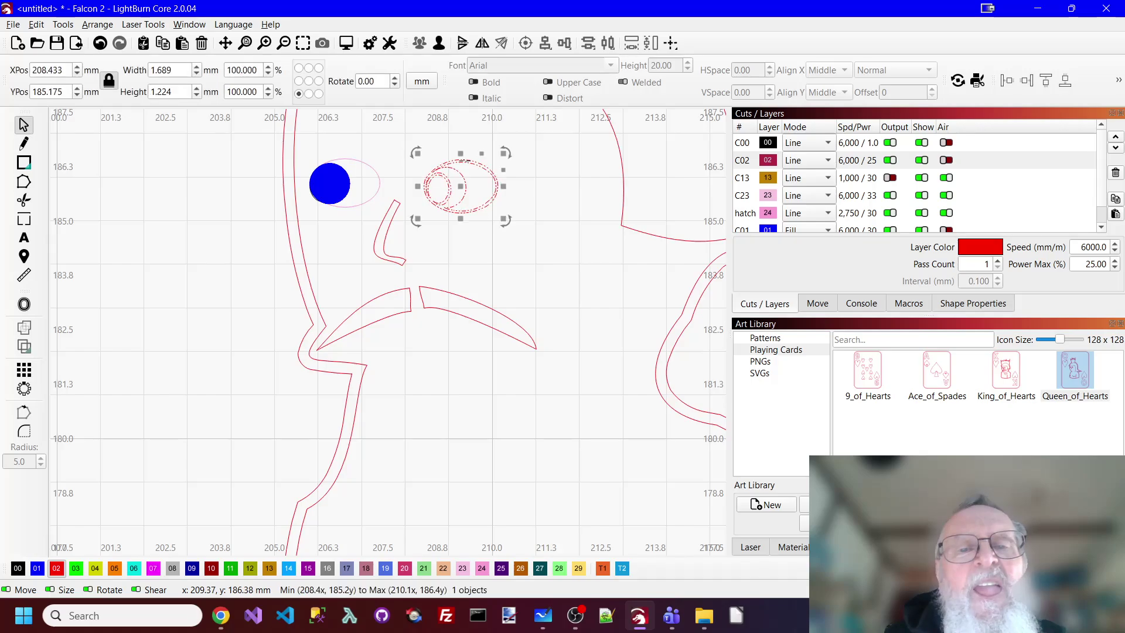
pyautogui.rightClick(466, 164)
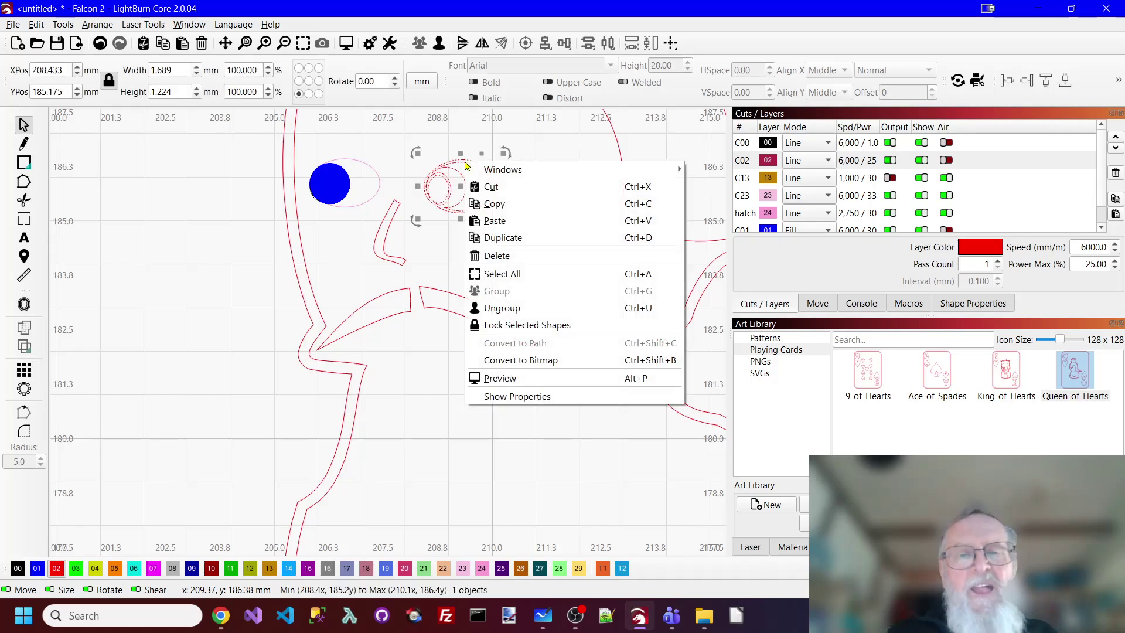
pyautogui.click(500, 235)
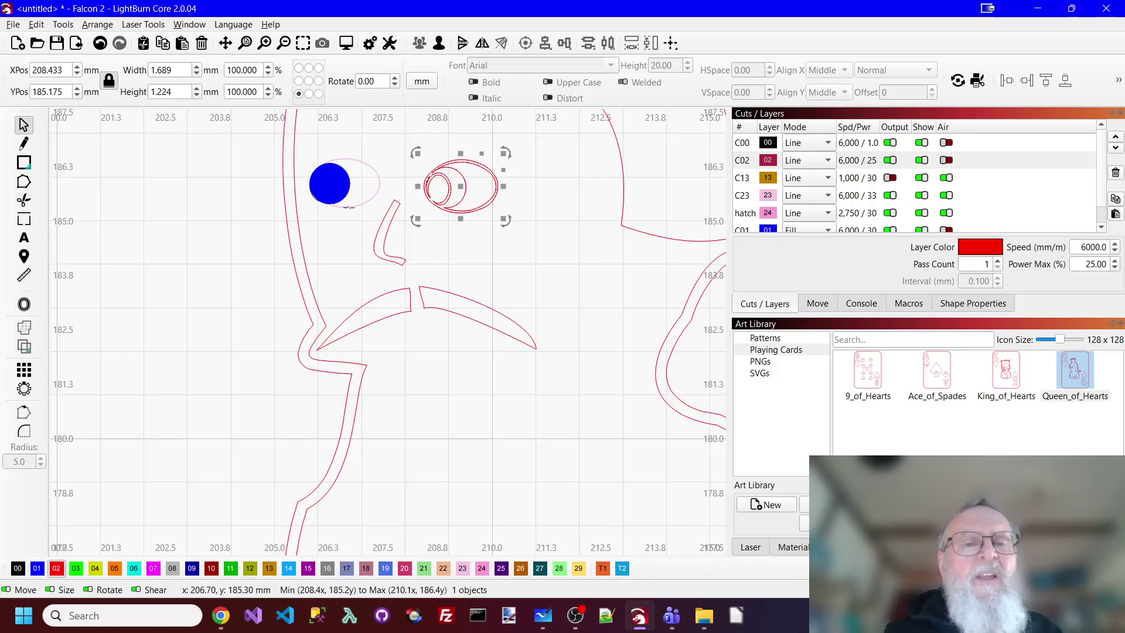
# Step: Align the duplicated eye's centre with the centre of the jack's blue eye
pyautogui.keyDown('shift'); pyautogui.click(349, 206); pyautogui.keyUp('shift')
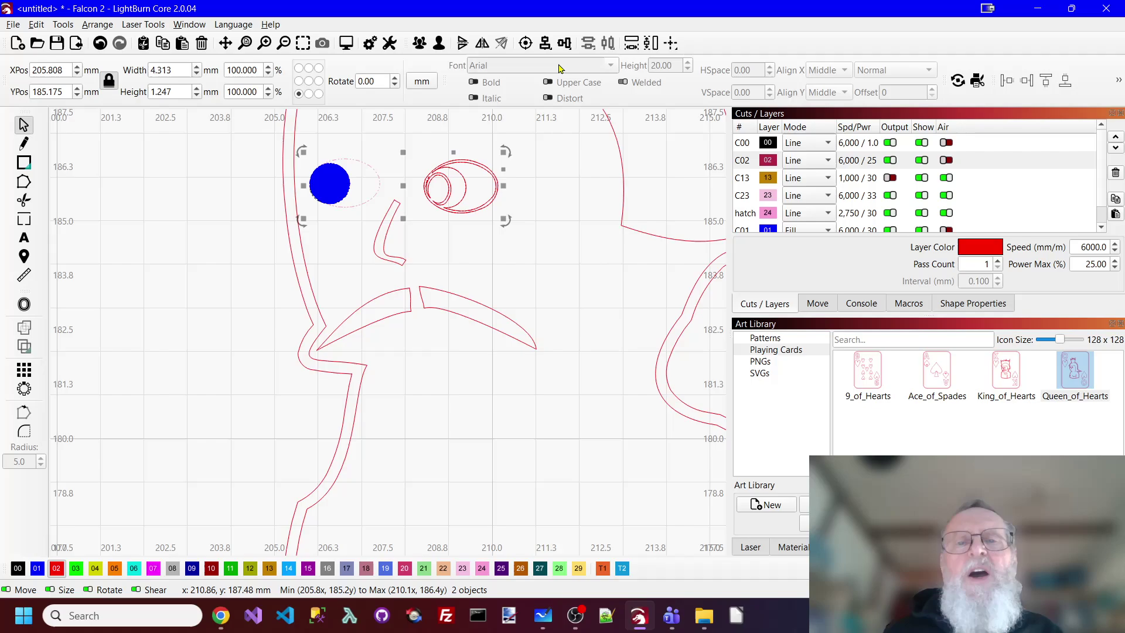
pyautogui.click(522, 44)
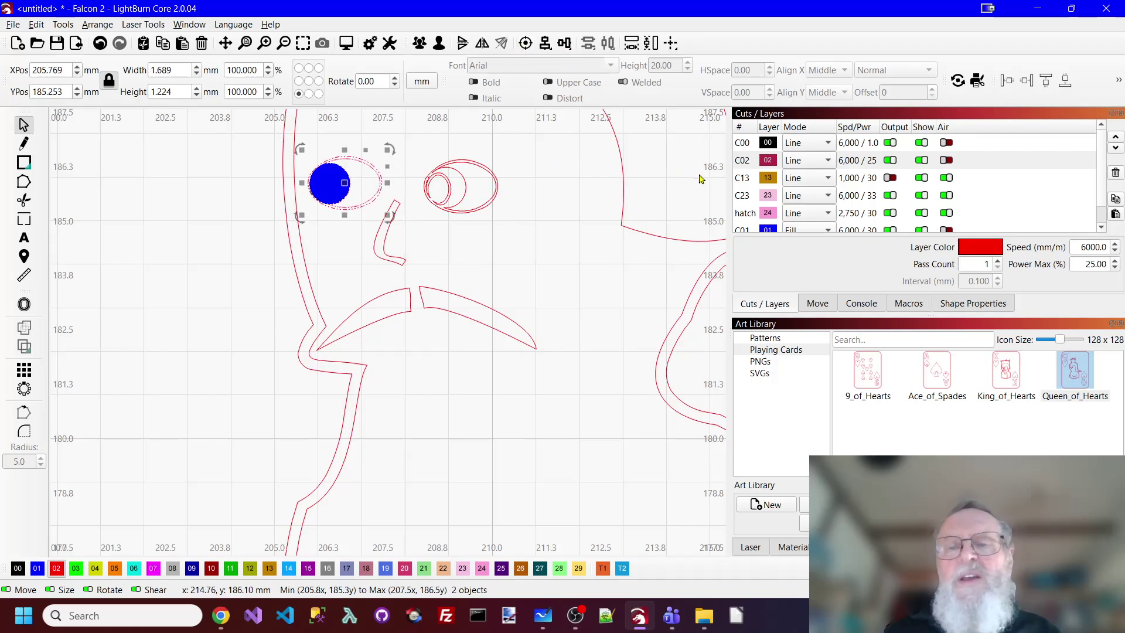
pyautogui.click(535, 143)
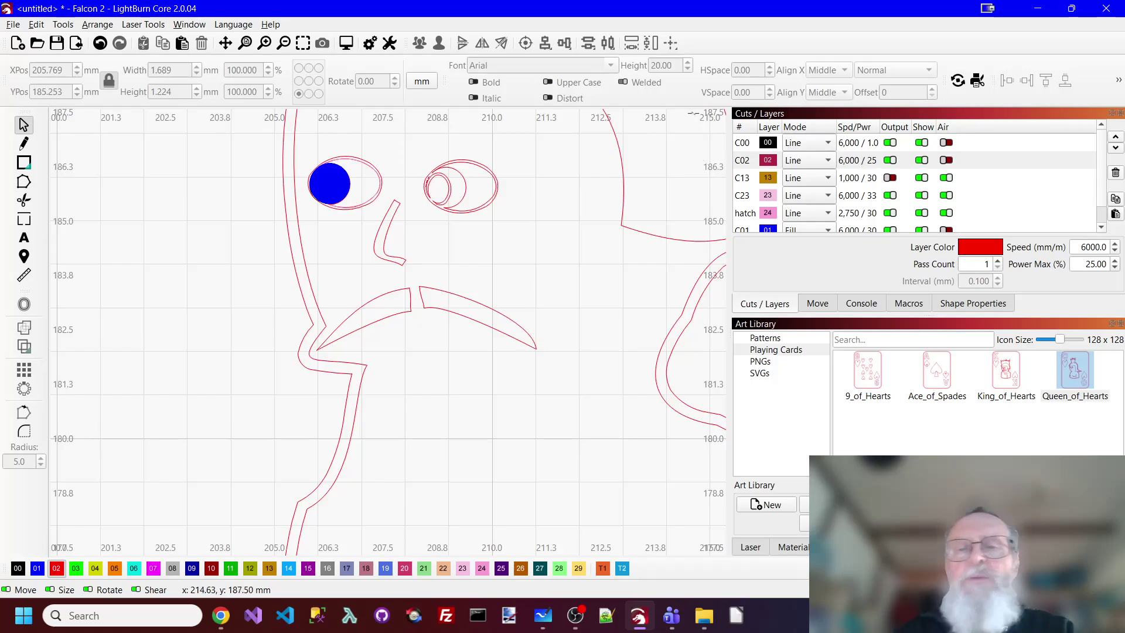
# Step: Delete layer C13 together with all its objects
pyautogui.click(821, 152)
pyautogui.hotkey('ctrl', 'z')
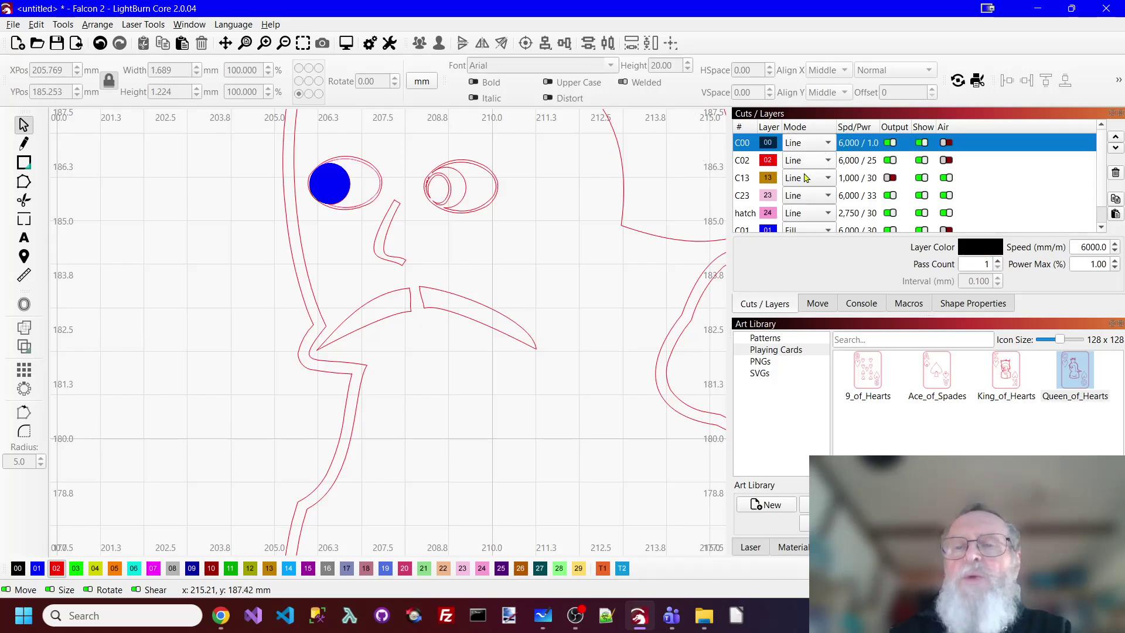
pyautogui.click(767, 181)
pyautogui.click(1116, 173)
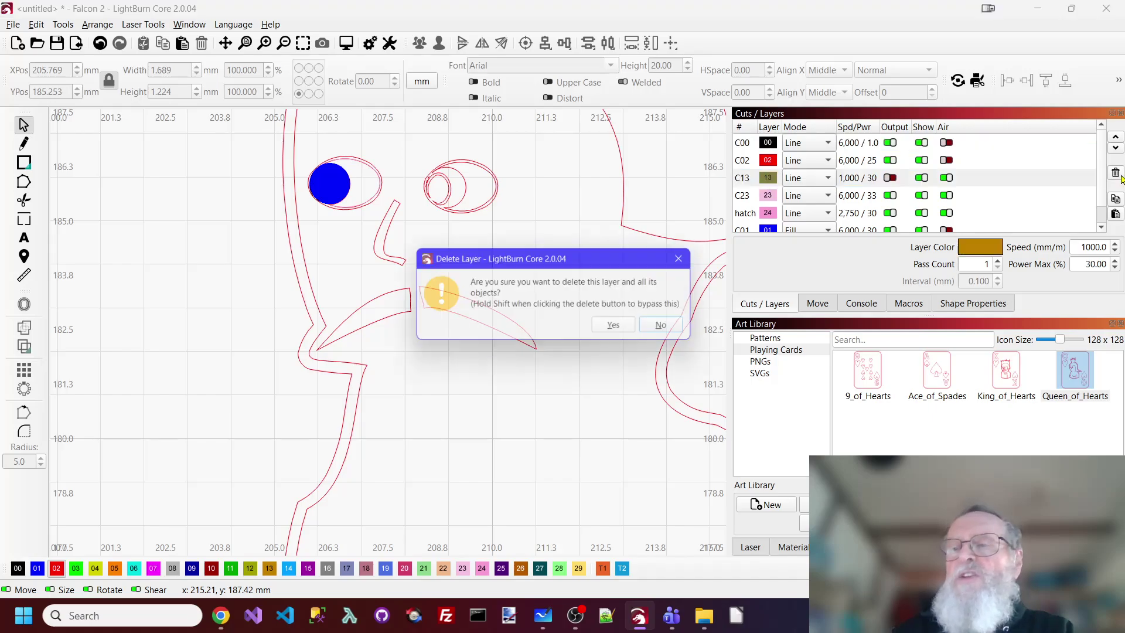
pyautogui.click(624, 329)
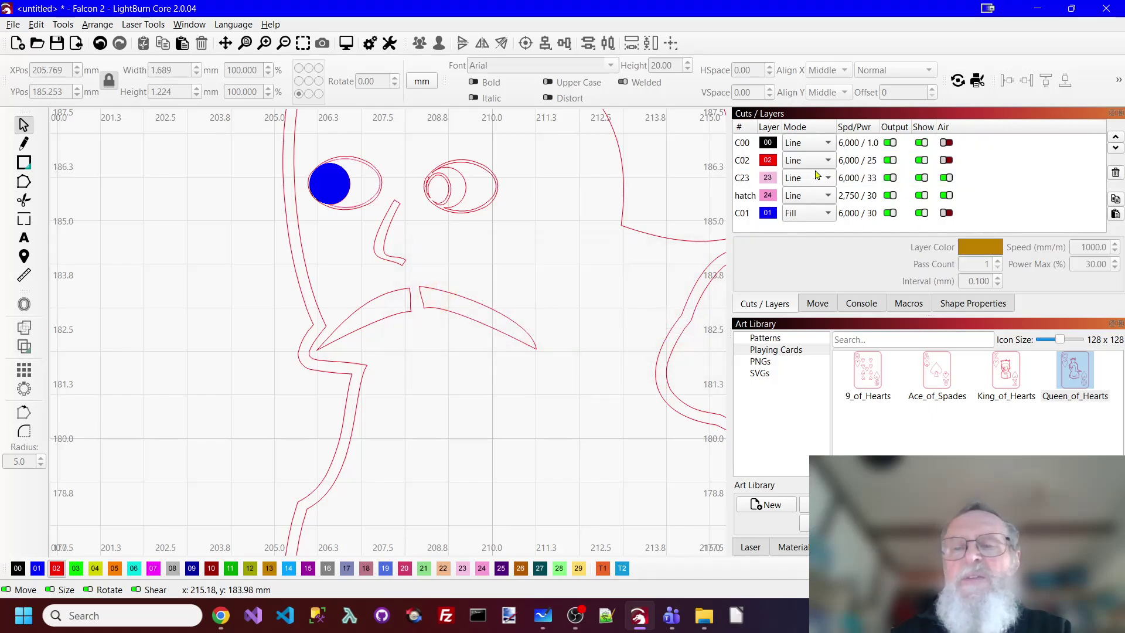
# Step: Delete layers C23, hatch and C01 together with all their objects
pyautogui.click(889, 182)
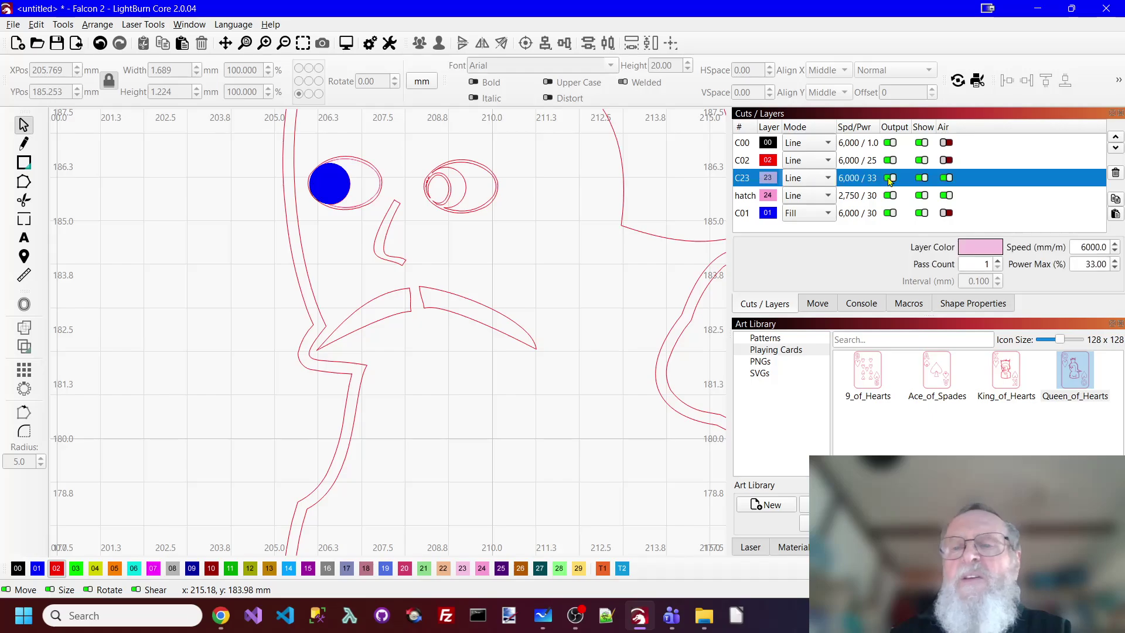
pyautogui.click(1115, 174)
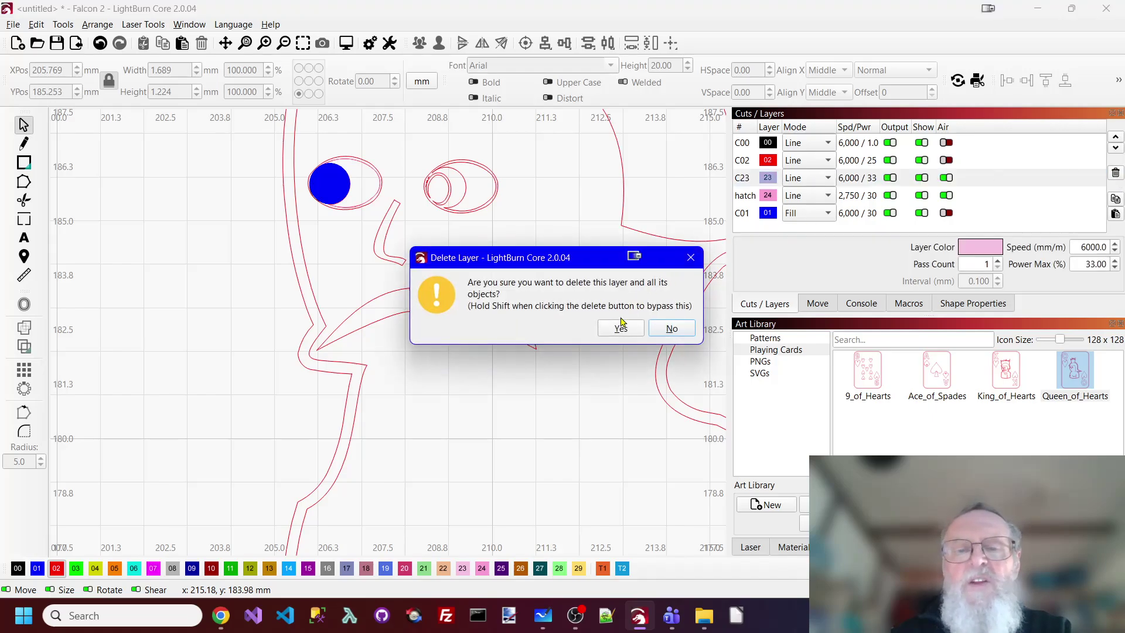
pyautogui.click(624, 328)
pyautogui.click(775, 185)
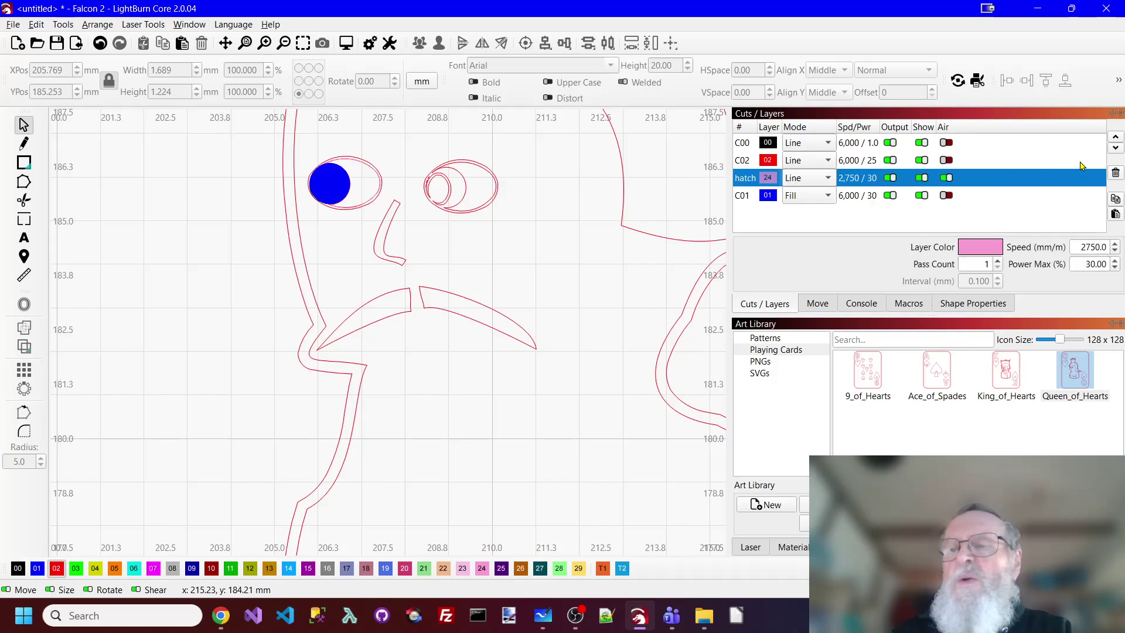
pyautogui.click(1116, 173)
pyautogui.click(624, 328)
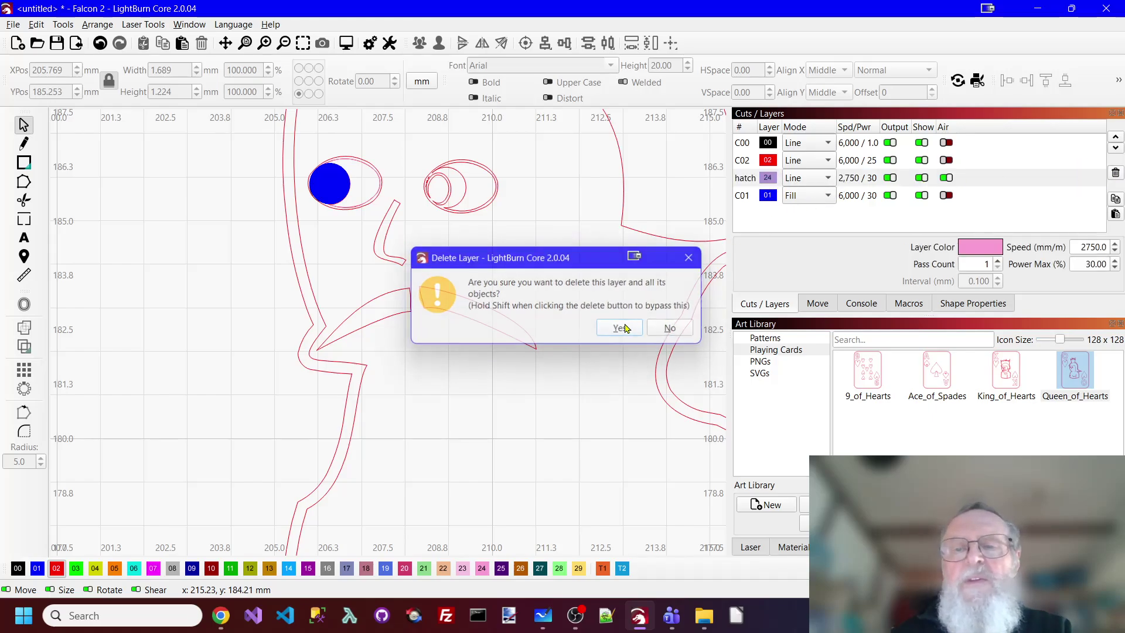
pyautogui.click(761, 179)
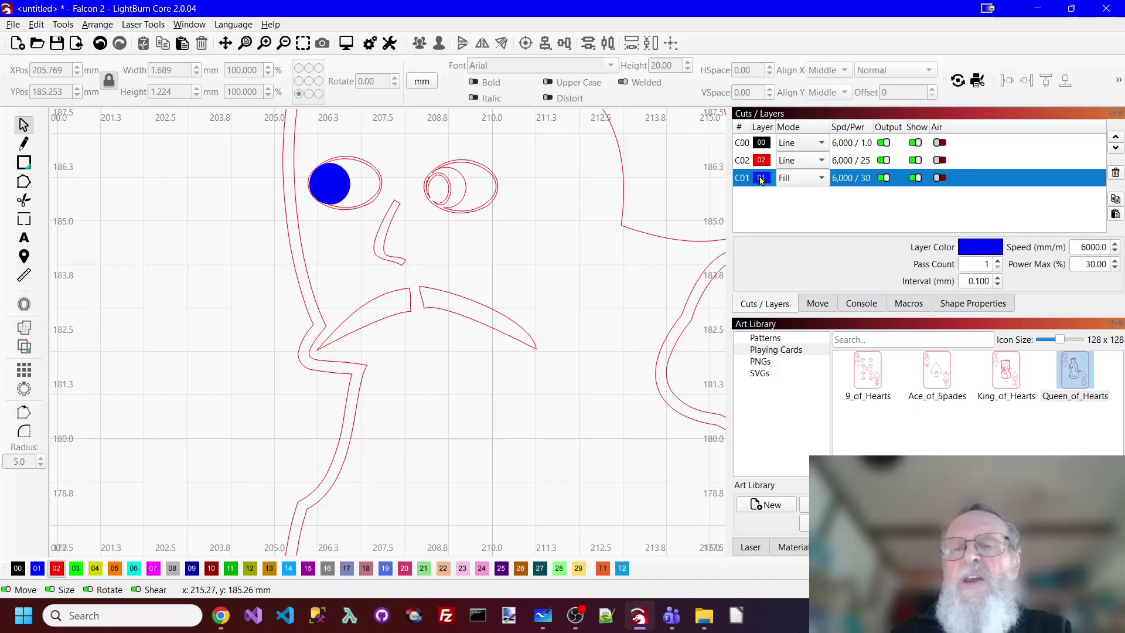
pyautogui.click(1117, 175)
pyautogui.click(615, 328)
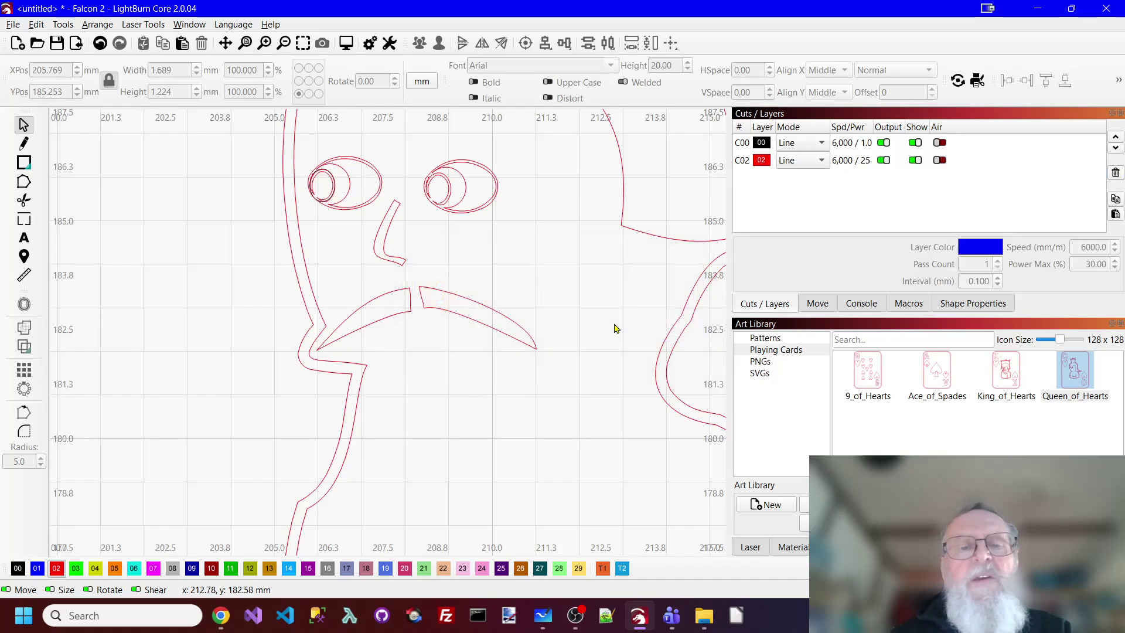
# Step: Set layer C02 to Fill mode for the whole jack of hearts card
pyautogui.click(822, 159)
pyautogui.click(803, 175)
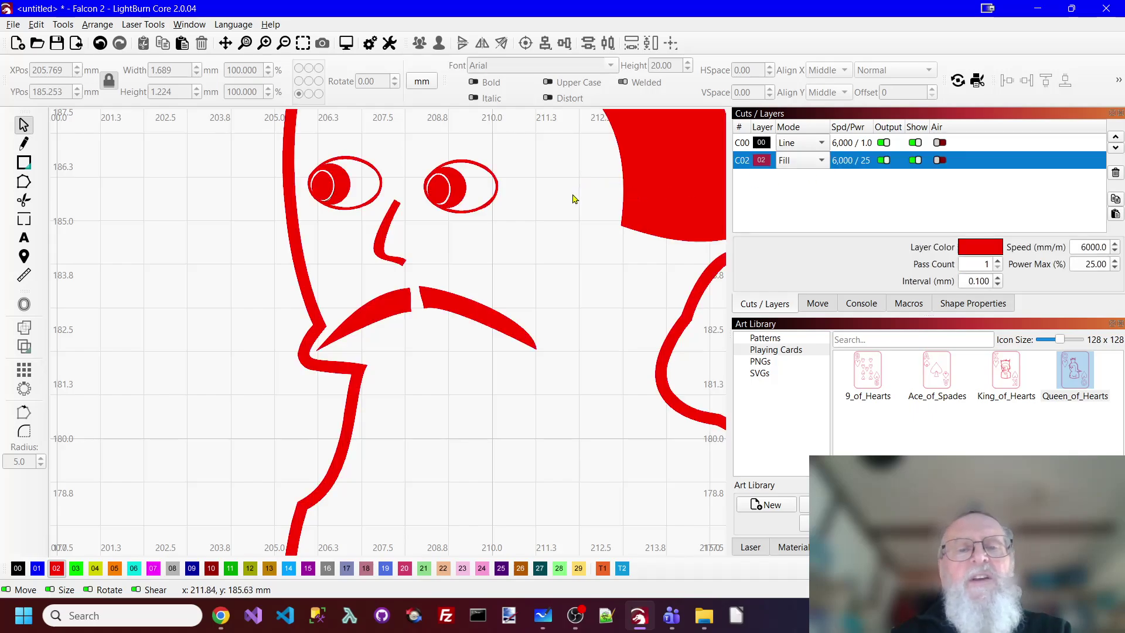
pyautogui.scroll(-5, 574, 200)
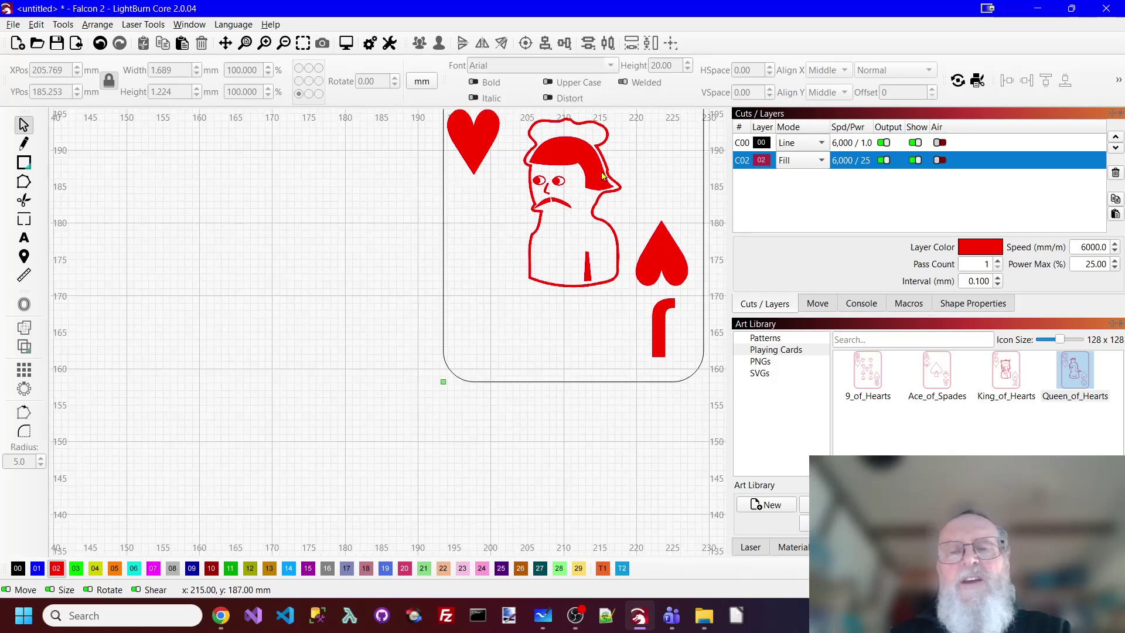
pyautogui.hotkey('ctrl', 'shift', 'a')
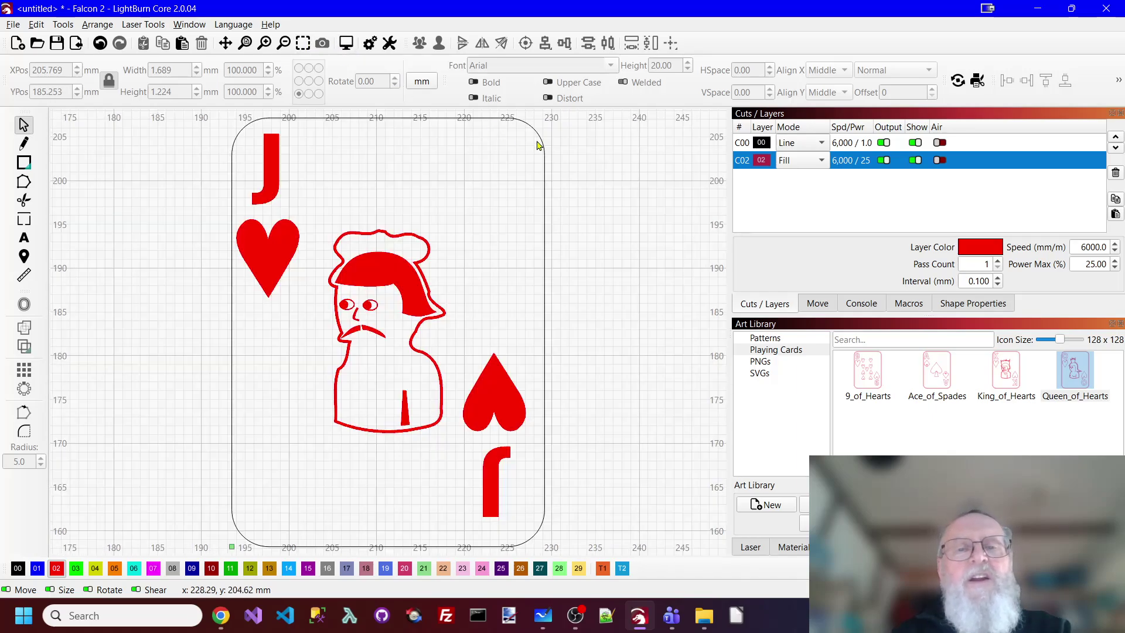
# Step: Offset the black card border outward by 0.5 mm with round corners, keeping the original outline
pyautogui.click(544, 147)
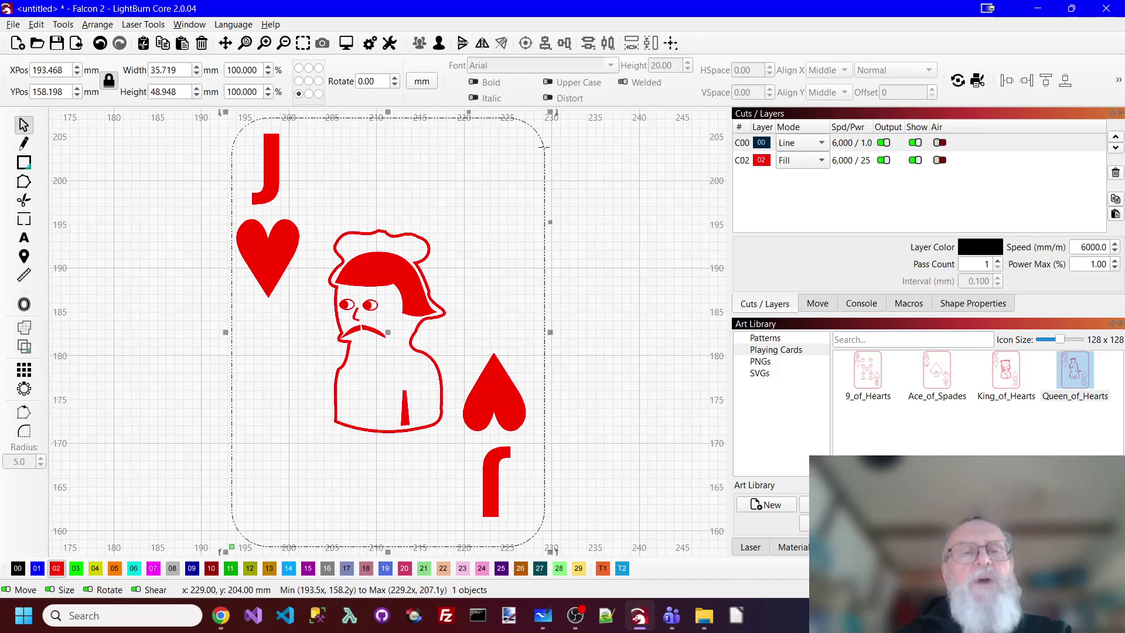
pyautogui.click(24, 305)
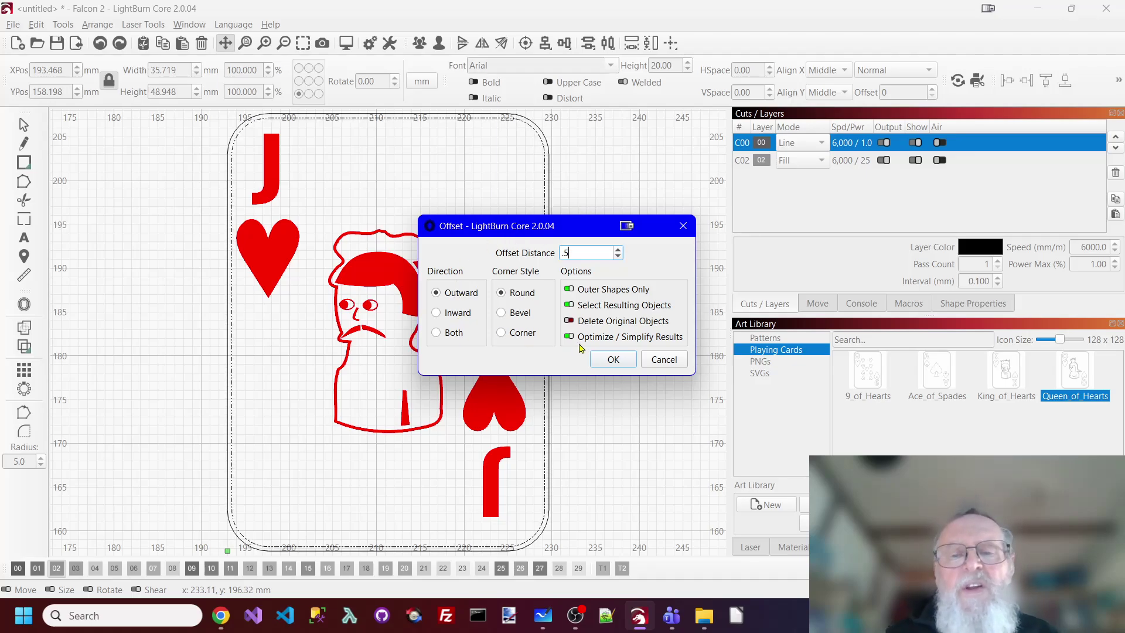
pyautogui.click(624, 360)
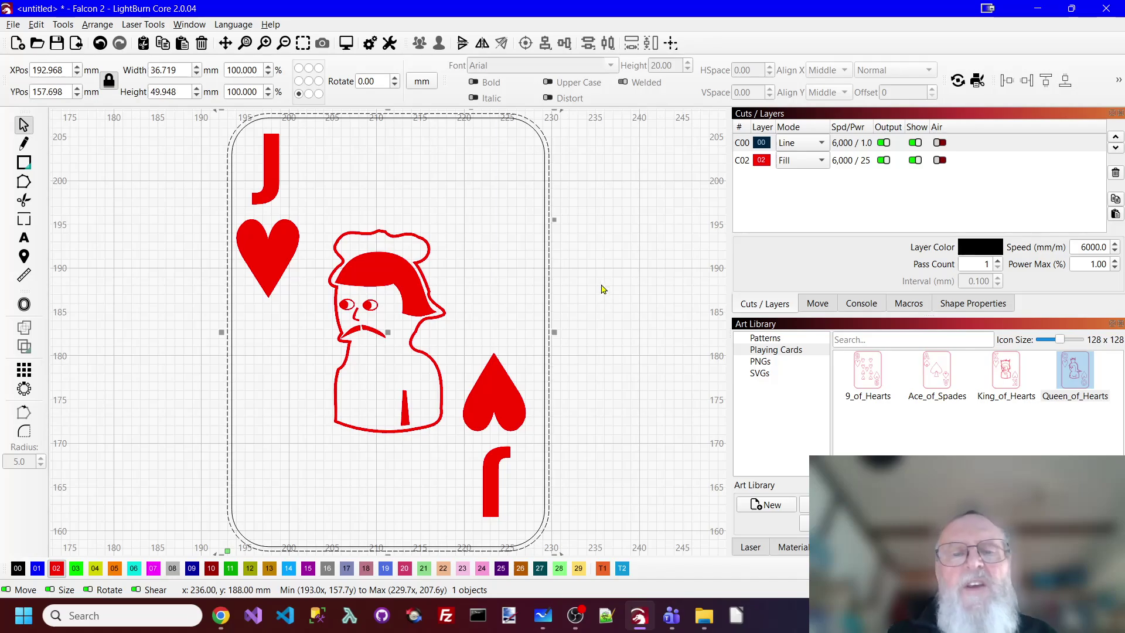
# Step: Group the original card border with its outer offset outline
pyautogui.scroll(2, 589, 285)
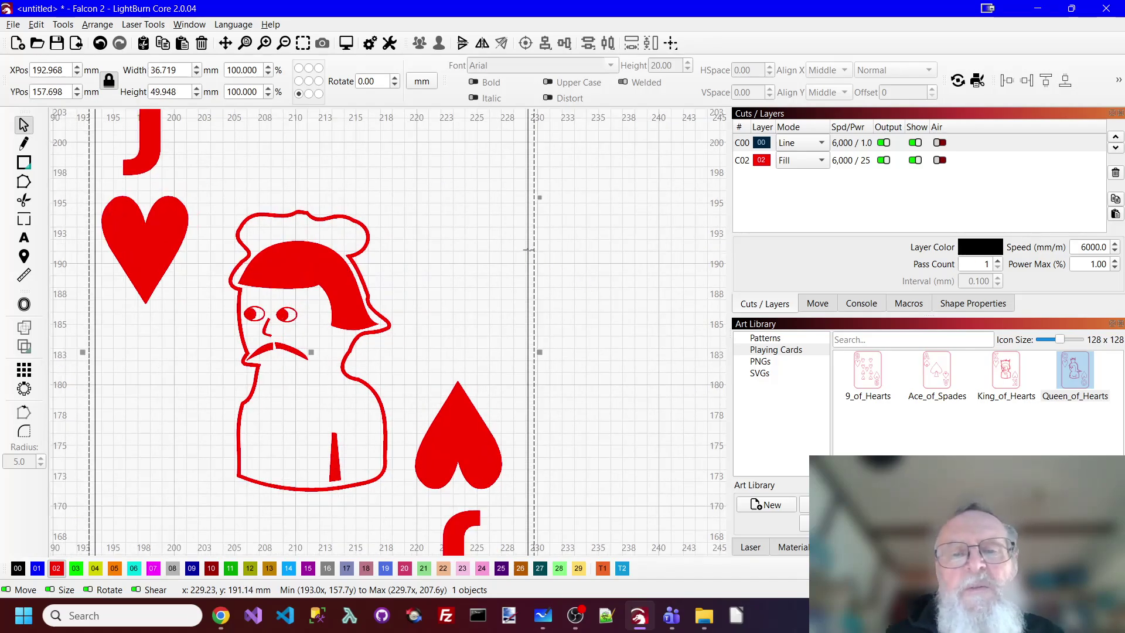
pyautogui.rightClick(528, 250)
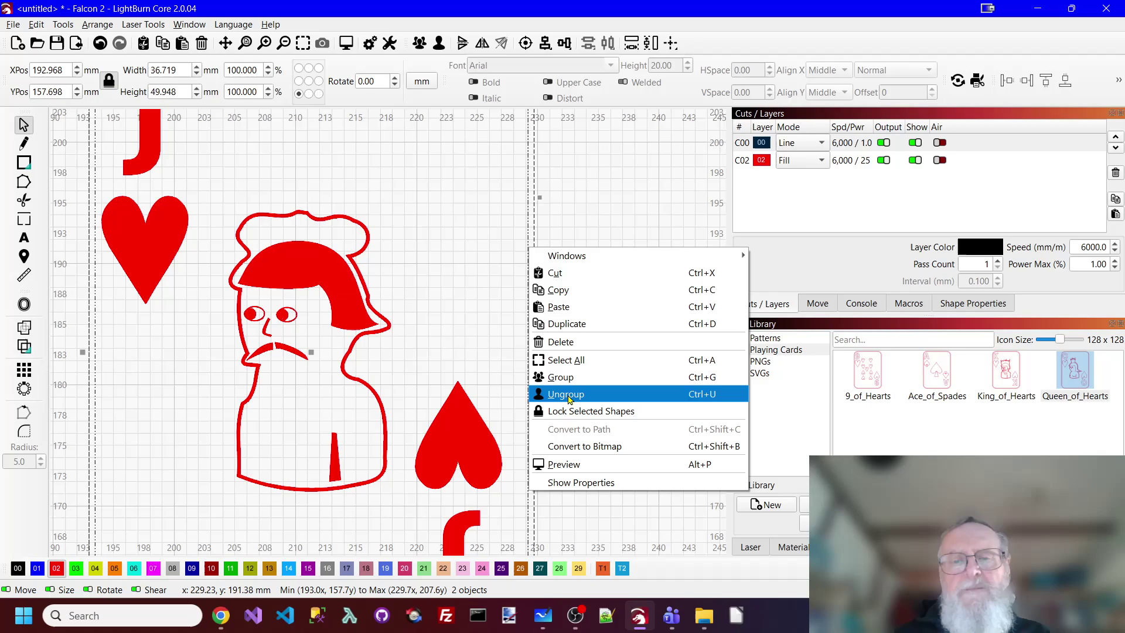
pyautogui.click(566, 394)
pyautogui.click(527, 245)
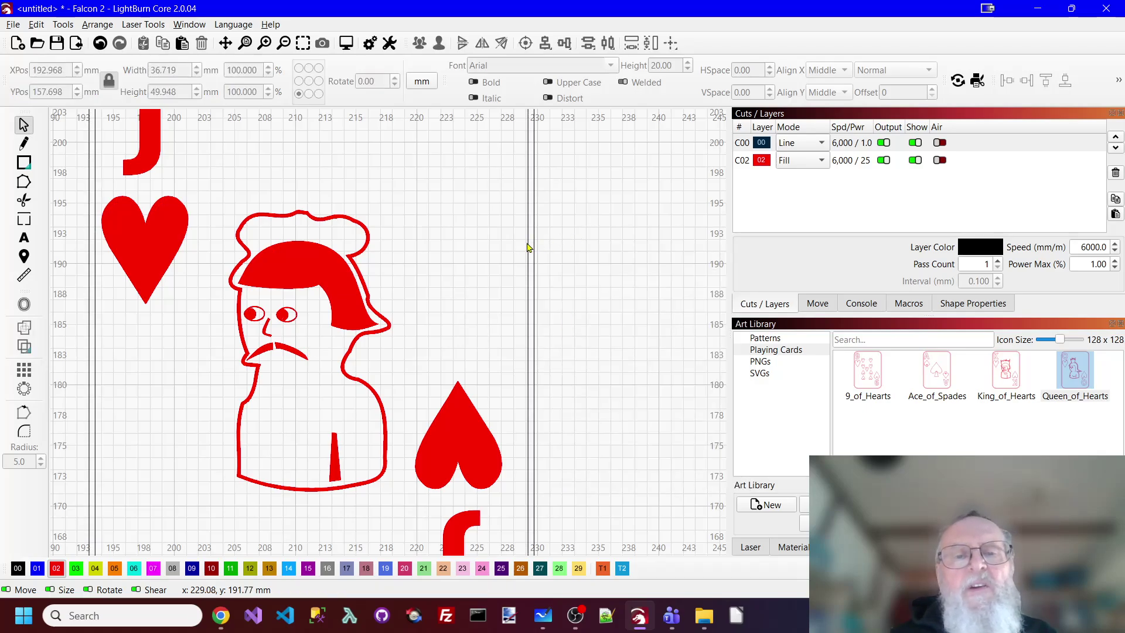
pyautogui.click(528, 248)
pyautogui.keyDown('shift'); pyautogui.click(534, 249); pyautogui.keyUp('shift')
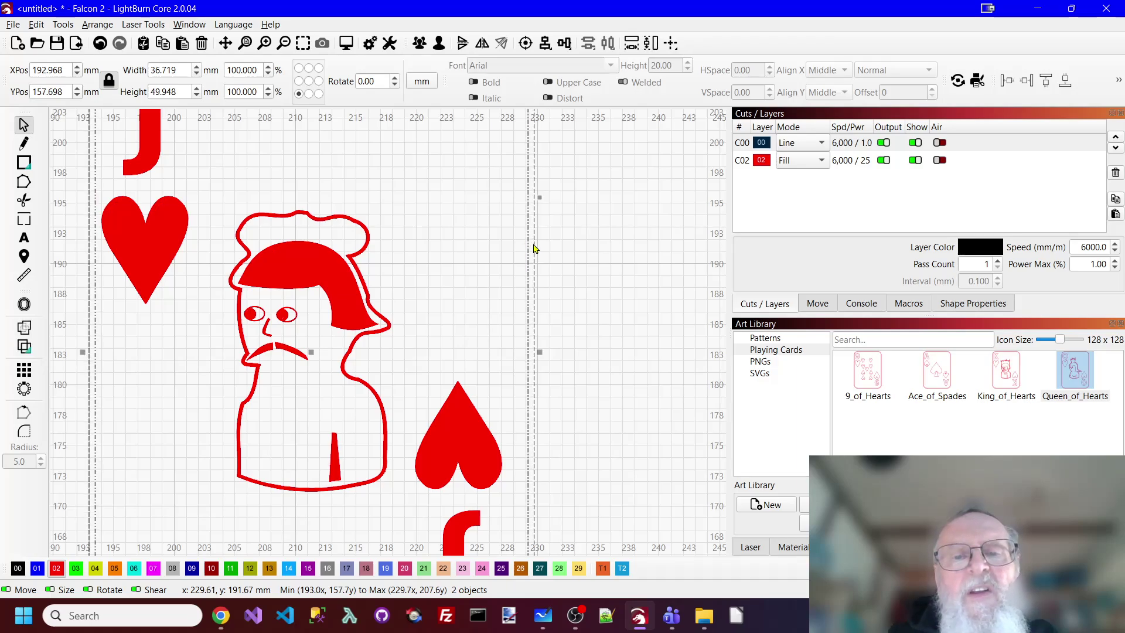
pyautogui.rightClick(534, 249)
pyautogui.click(566, 373)
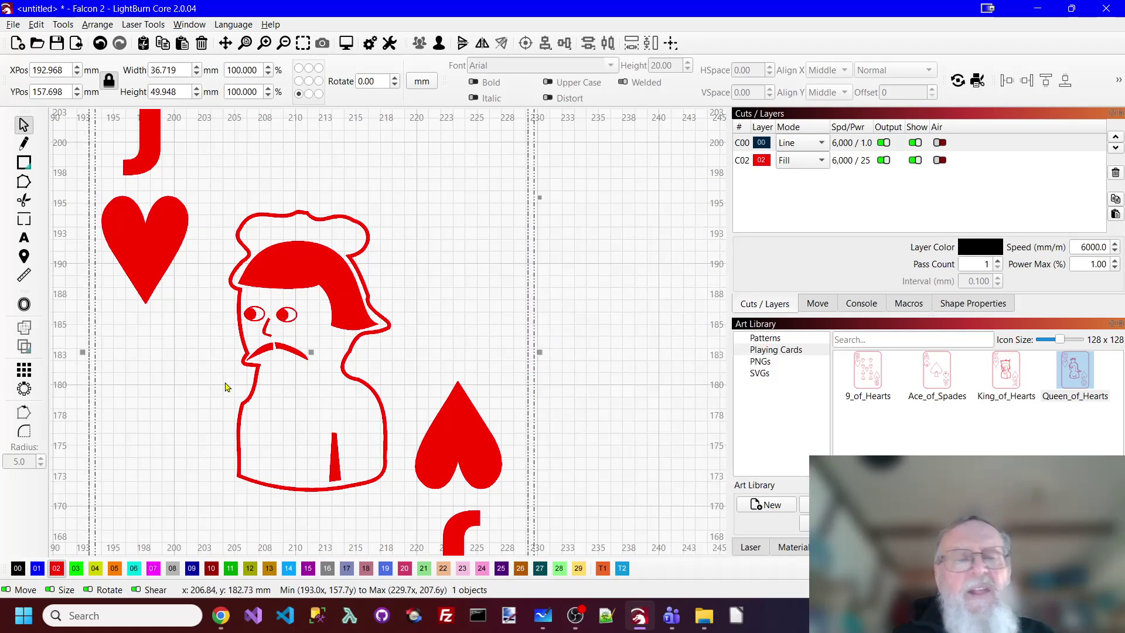
# Step: Assign the grouped card border to layer C02 and clear the selection
pyautogui.click(55, 568)
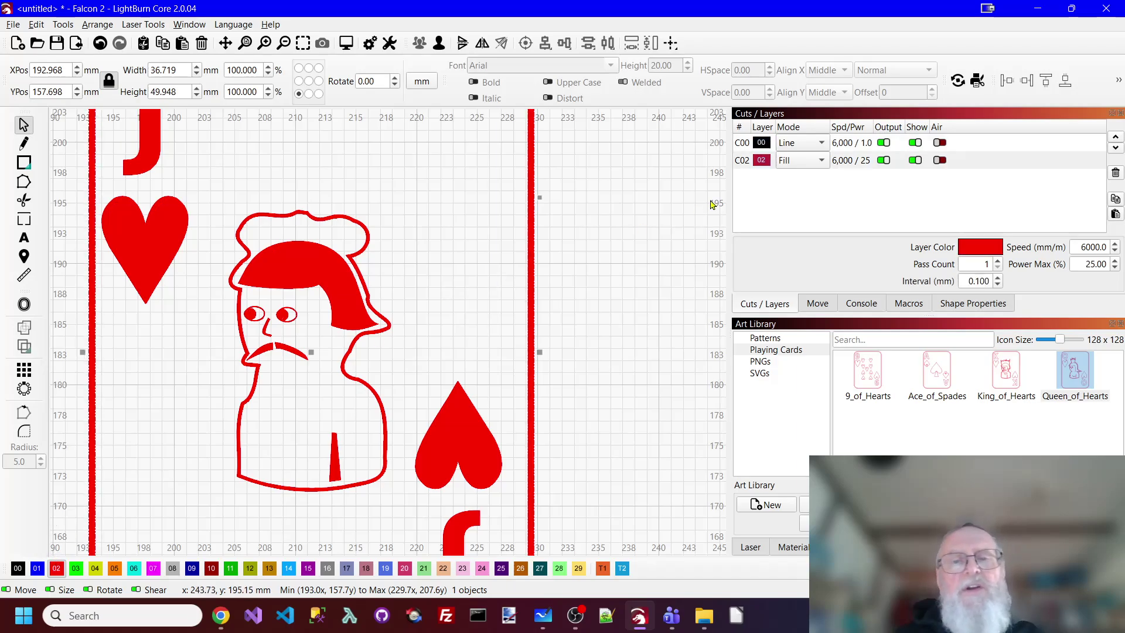
pyautogui.scroll(-2, 658, 187)
pyautogui.click(661, 173)
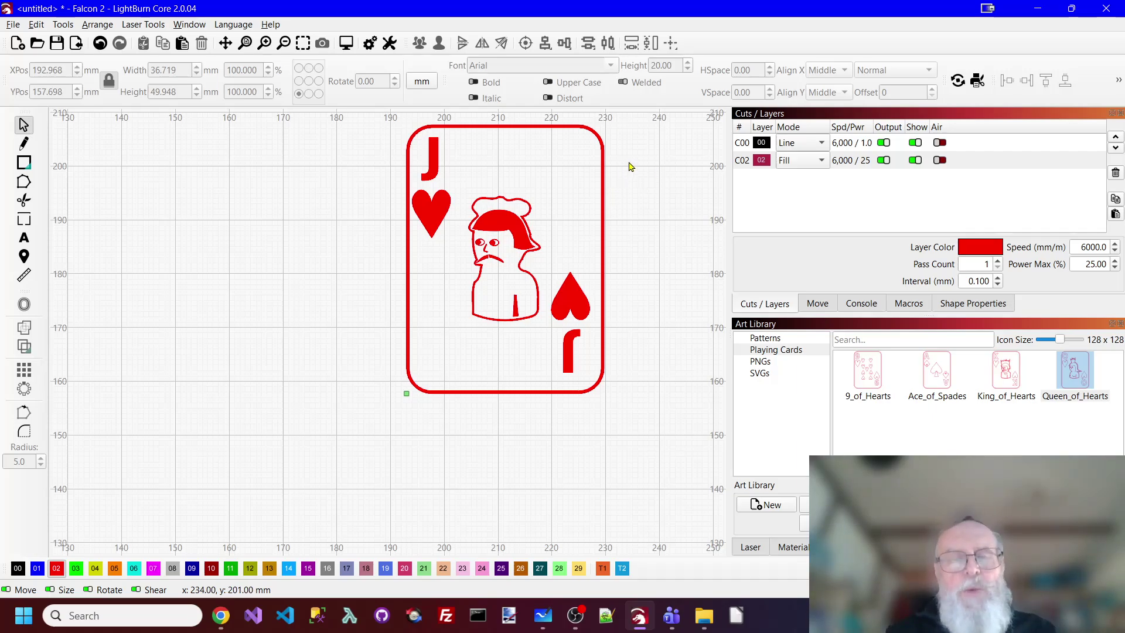
# Step: Export the selected card border group as an SVG file named Jack_of_Hearts in the MySVGs PlayingCards folder
pyautogui.click(604, 205)
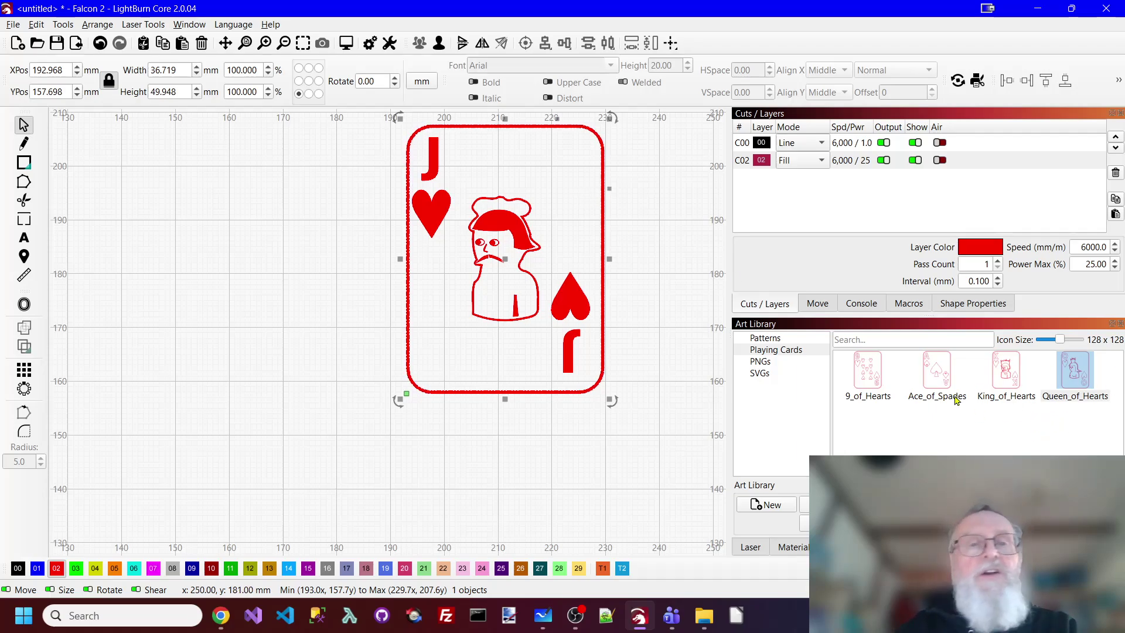
pyautogui.click(14, 24)
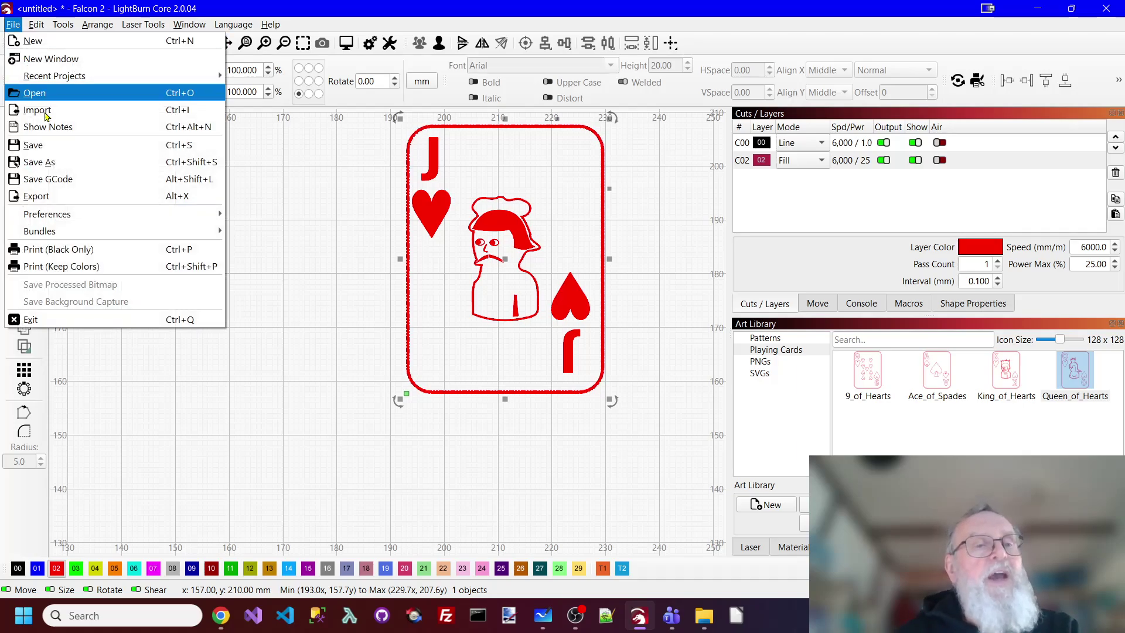
pyautogui.click(44, 195)
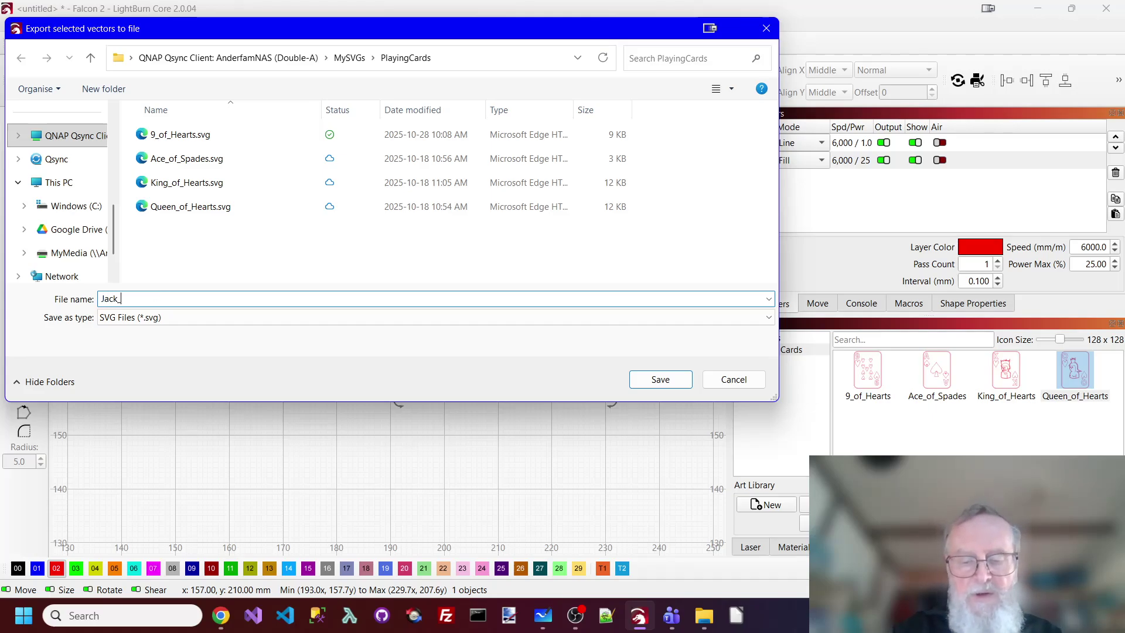
pyautogui.write('Jack_of_Hearts')
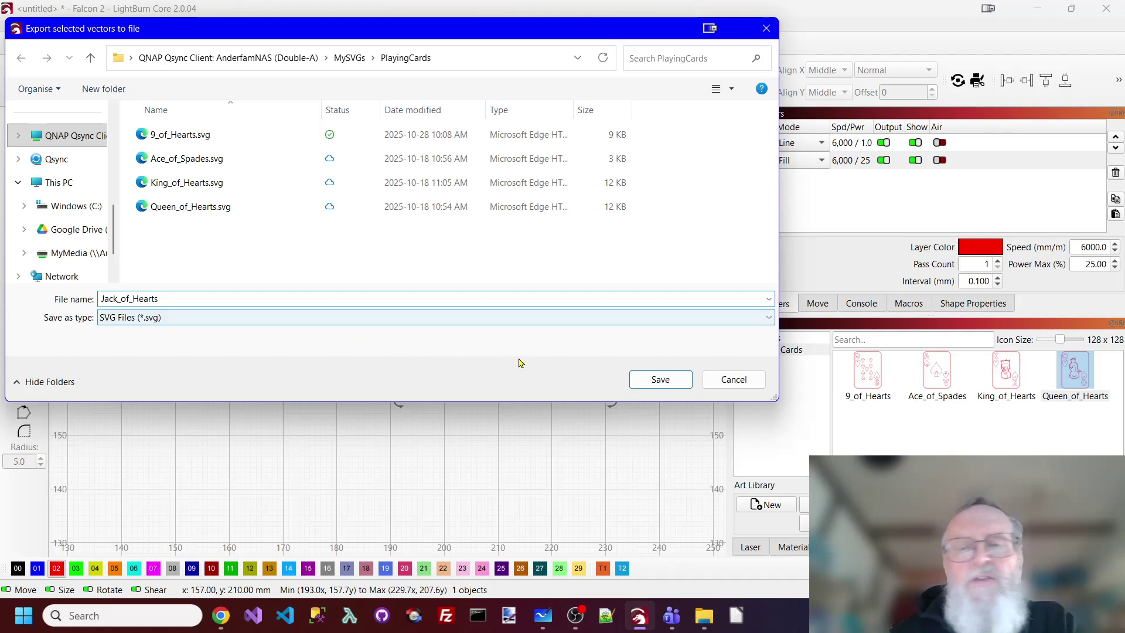
pyautogui.click(662, 380)
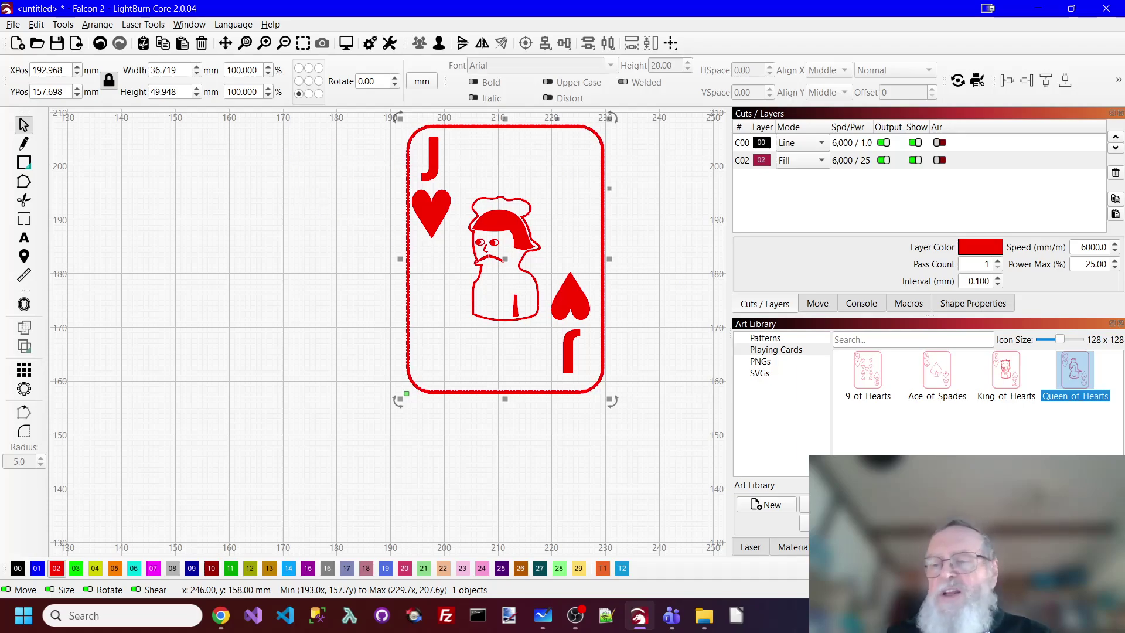
# Step: Import Jack_of_Hearts.svg from the MySVGs PlayingCards folder into the Playing Cards art library and clear the canvas selection
pyautogui.hotkey('ctrl', 'i')
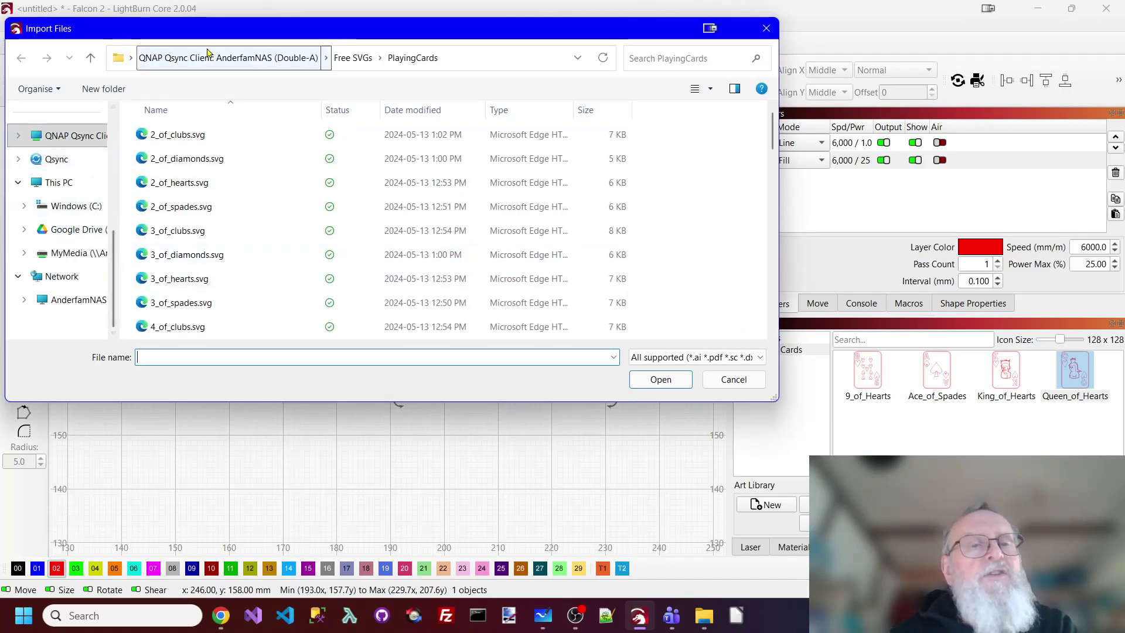
pyautogui.click(228, 58)
pyautogui.scroll(-4, 212, 193)
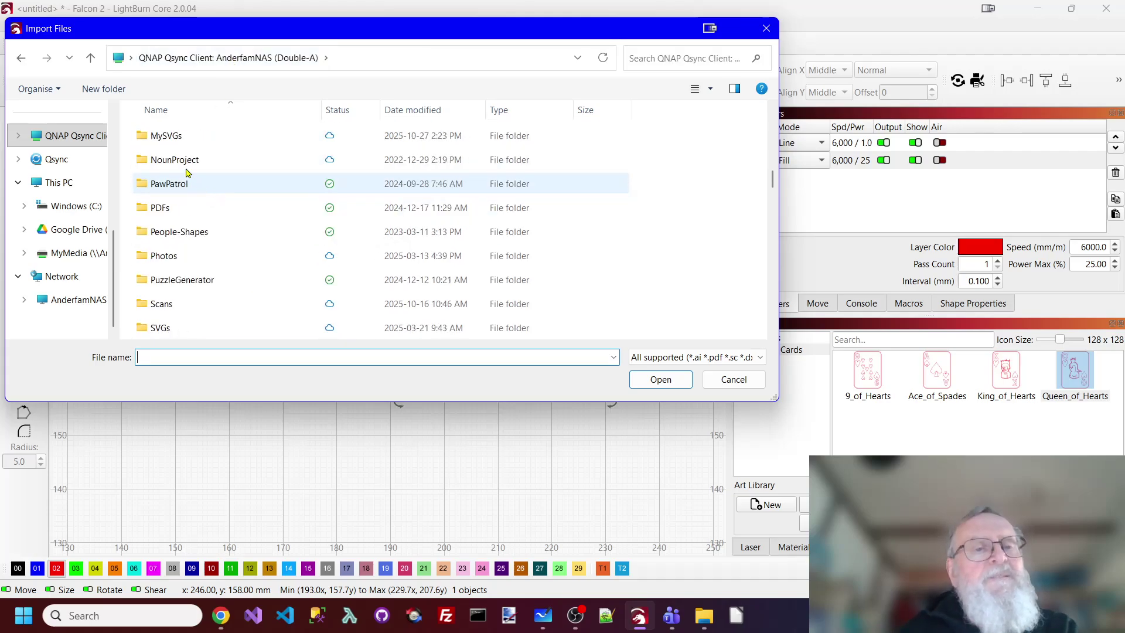
pyautogui.doubleClick(169, 136)
pyautogui.doubleClick(174, 136)
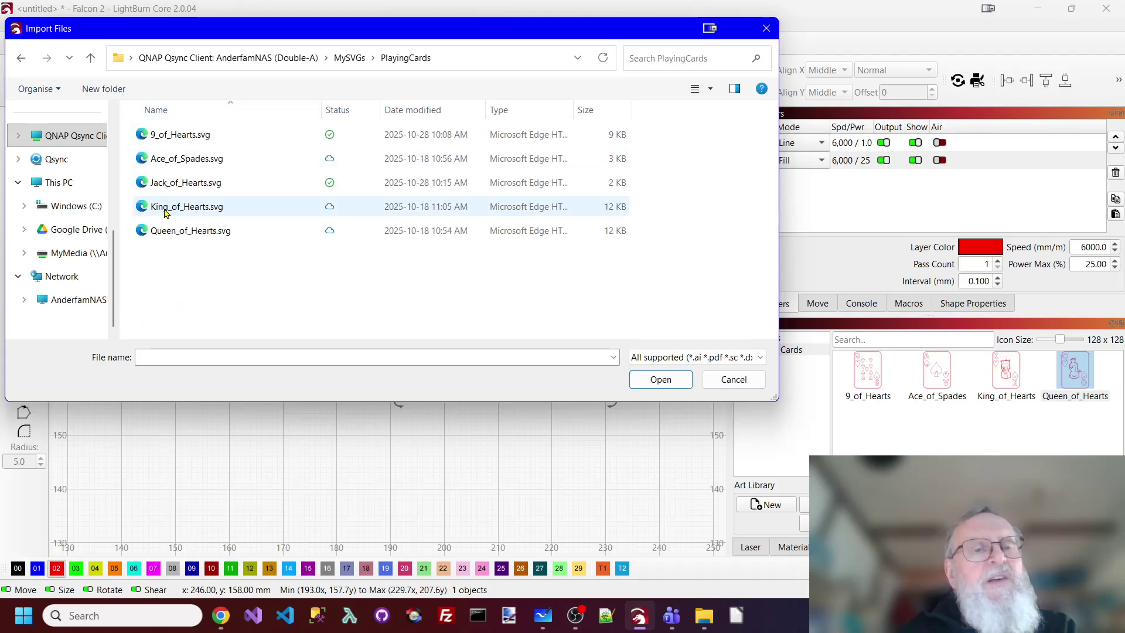
pyautogui.click(177, 185)
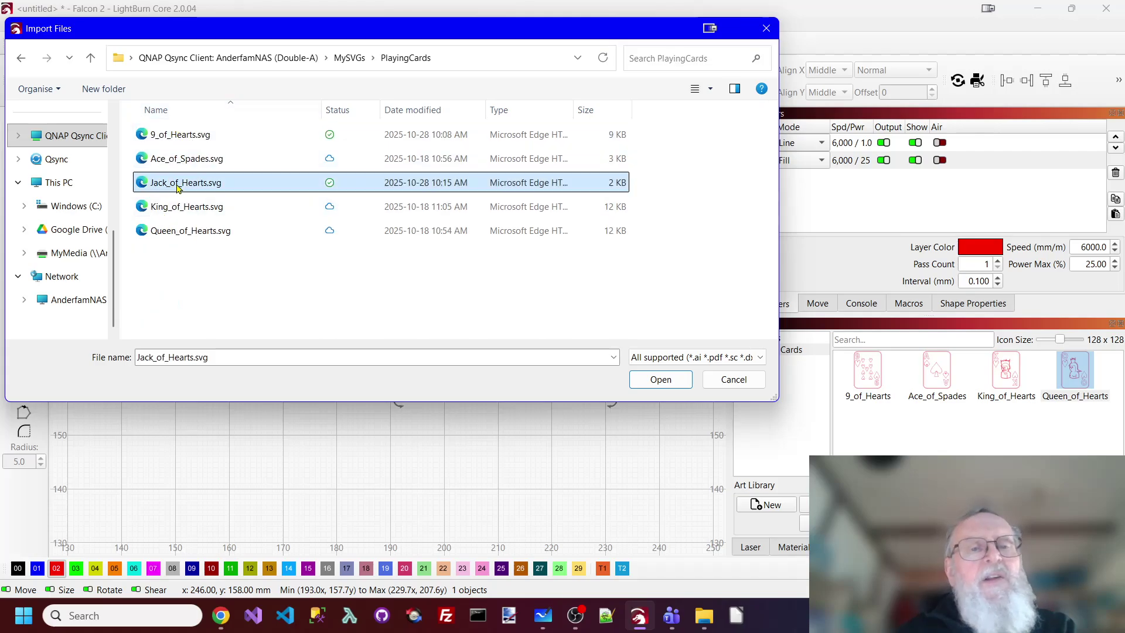
pyautogui.click(675, 384)
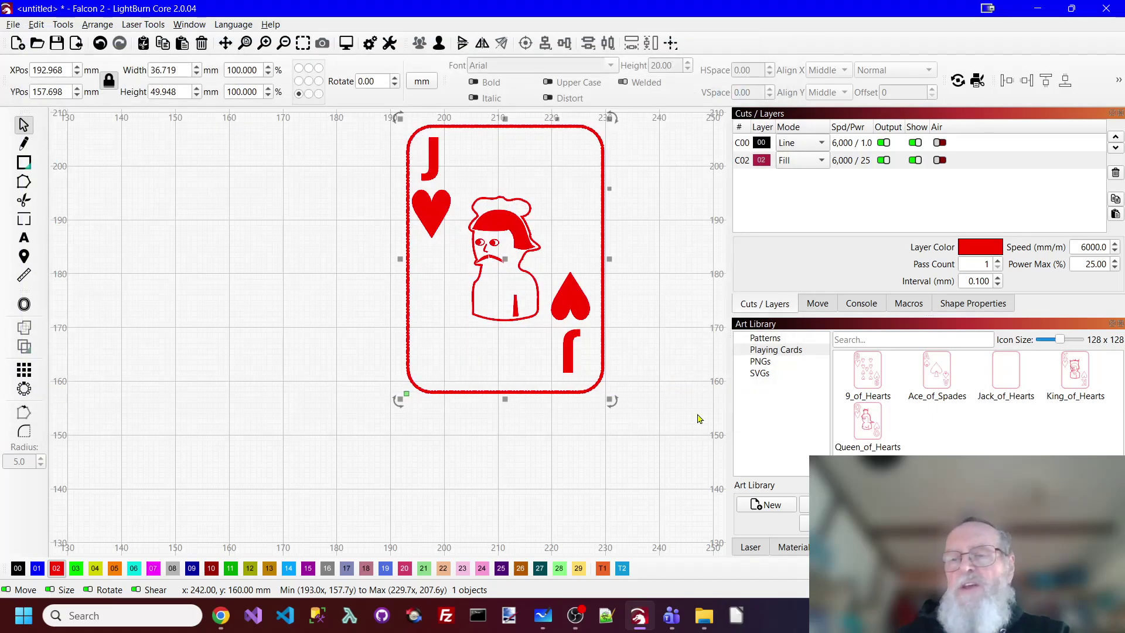
pyautogui.click(650, 298)
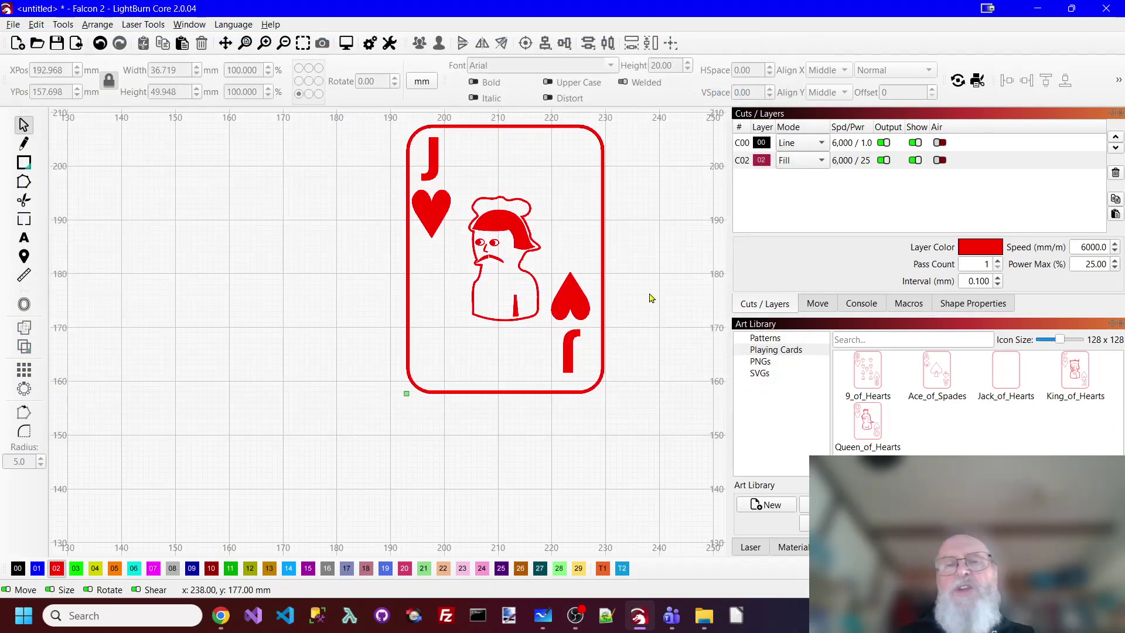